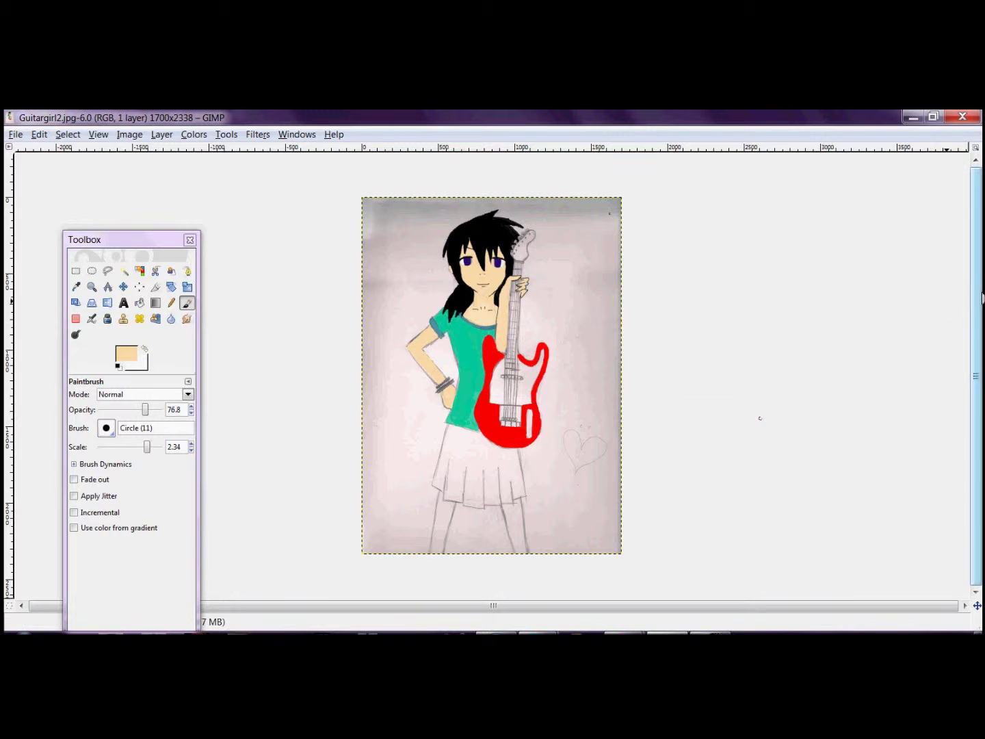
Zoom in on the skirt and paint it plum.
drag(383, 397, 602, 492)
click(119, 362)
click(168, 219)
drag(323, 229, 246, 230)
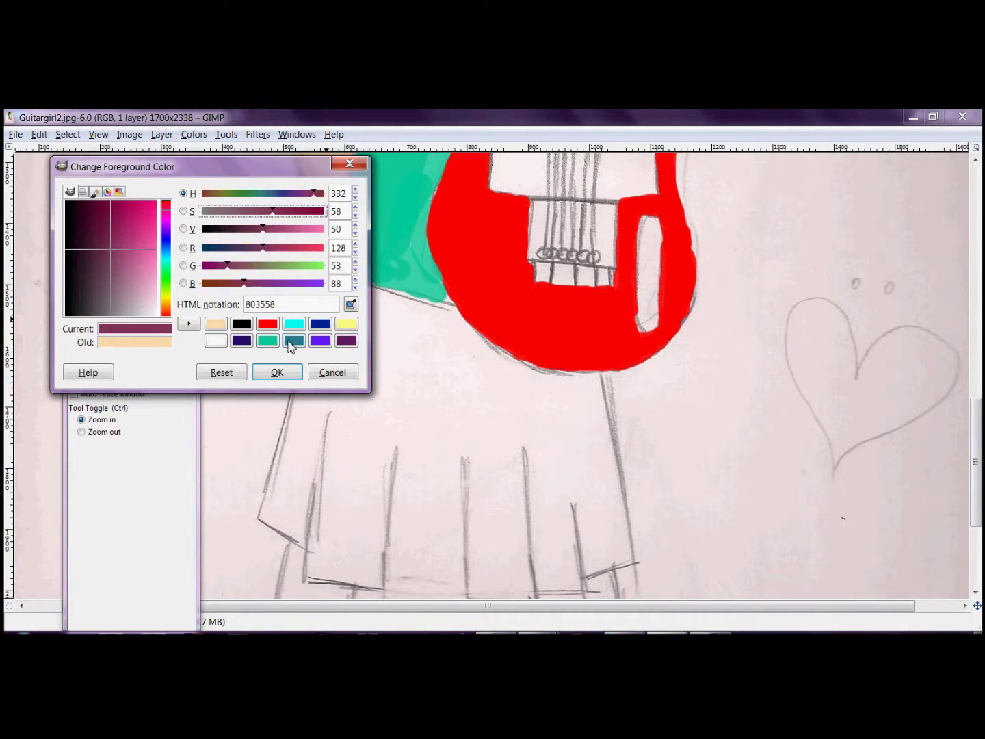
click(277, 372)
mouse_move(364, 345)
mouse_down()
mouse_move(368, 415)
mouse_move(411, 410)
mouse_move(561, 450)
mouse_move(329, 407)
mouse_move(373, 464)
mouse_move(606, 534)
mouse_move(420, 330)
mouse_up()
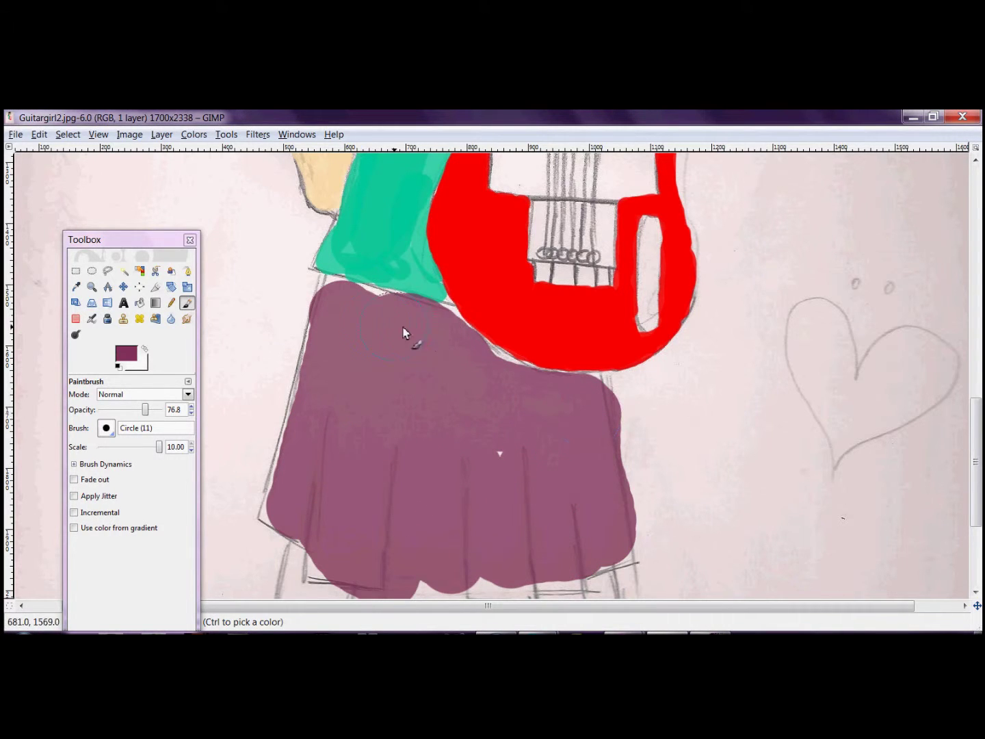
drag(338, 310, 334, 554)
Try a dark stroke along the skirt edge and undo the stray strokes.
scroll(334, 547, down, 2)
mouse_move(382, 457)
mouse_down()
mouse_move(618, 510)
mouse_move(473, 288)
mouse_up()
key(ctrl+z)
mouse_move(371, 491)
mouse_down()
mouse_move(601, 497)
mouse_move(611, 316)
mouse_up()
click(40, 134)
click(69, 150)
At brush scale 2.51, outline the skirt's hem, right and left edges in darker plum.
drag(159, 447, 147, 446)
drag(398, 514, 440, 535)
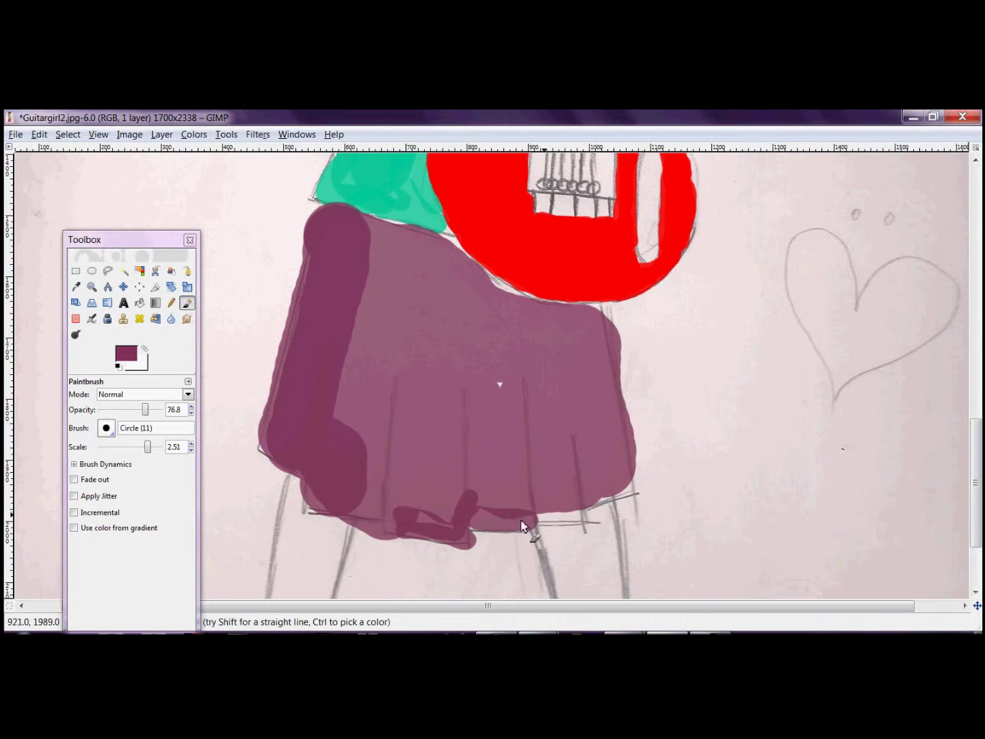
drag(598, 510, 592, 317)
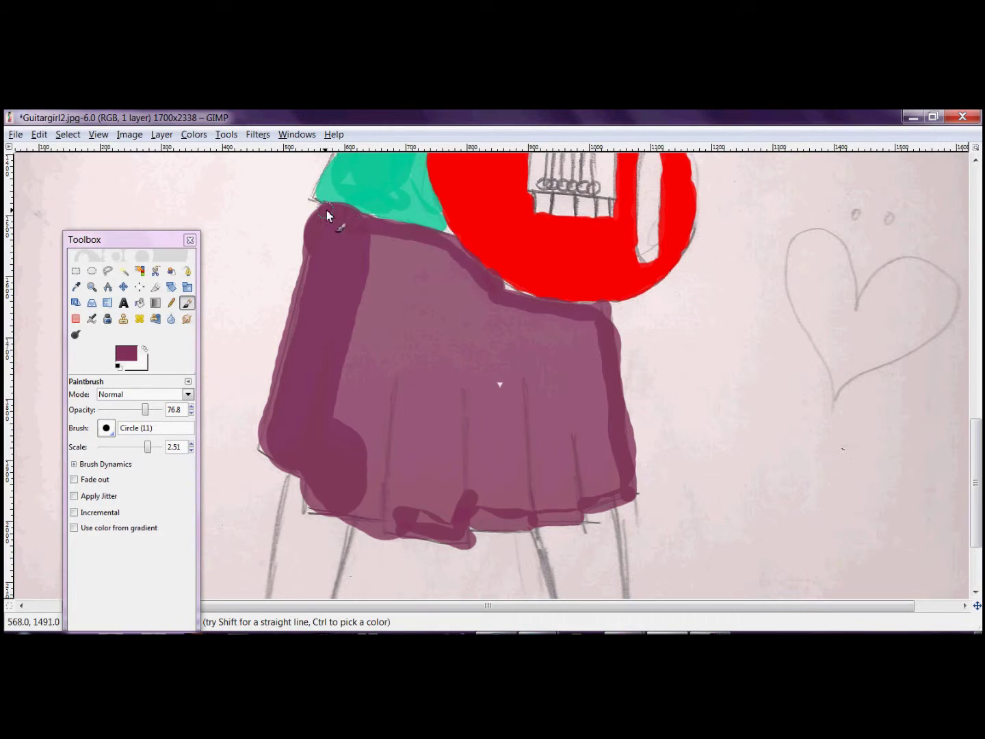
drag(332, 216, 258, 449)
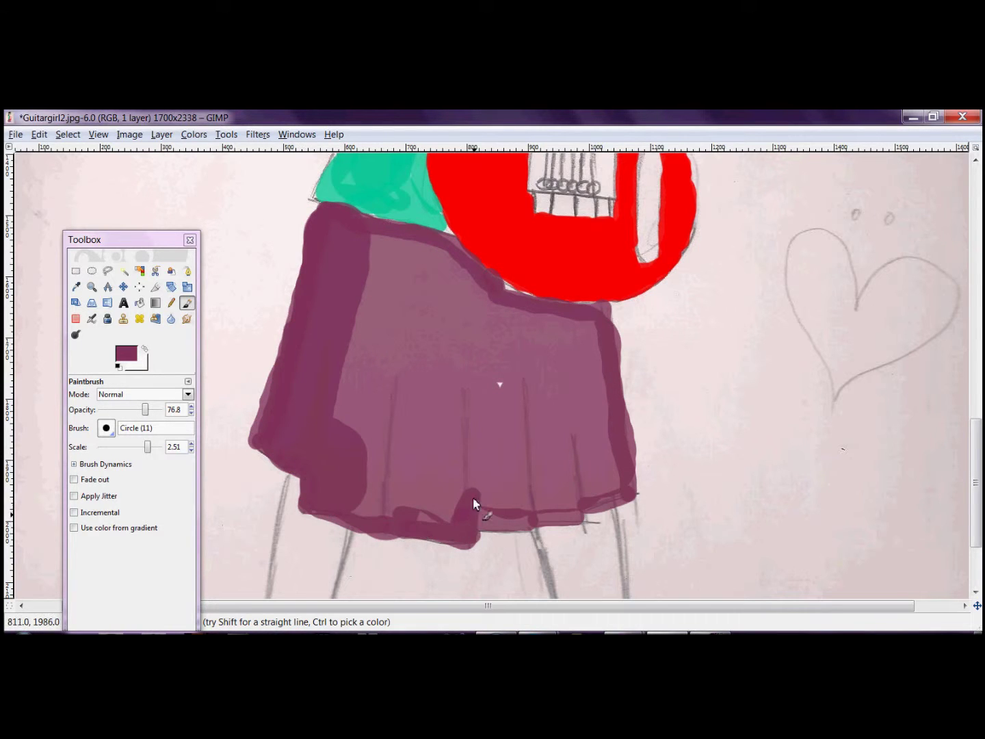
key(ctrl+z)
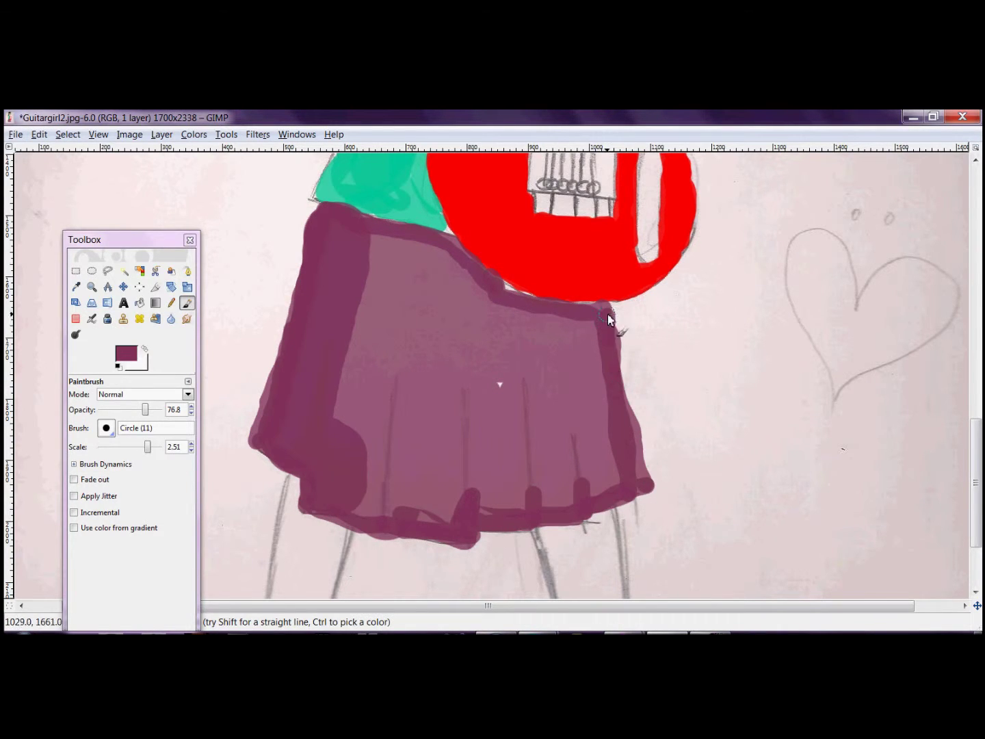
Switch the paint colour to peach at full opacity.
scroll(492, 376, down, 3)
click(126, 354)
click(273, 369)
drag(145, 410, 164, 410)
Enlarge the brush to scale 3.89 and paint both legs peach.
drag(296, 350, 255, 597)
drag(148, 446, 151, 446)
mouse_move(293, 479)
mouse_down()
mouse_move(305, 424)
mouse_move(328, 438)
mouse_up()
mouse_move(281, 533)
mouse_down()
mouse_move(281, 602)
mouse_move(334, 431)
mouse_up()
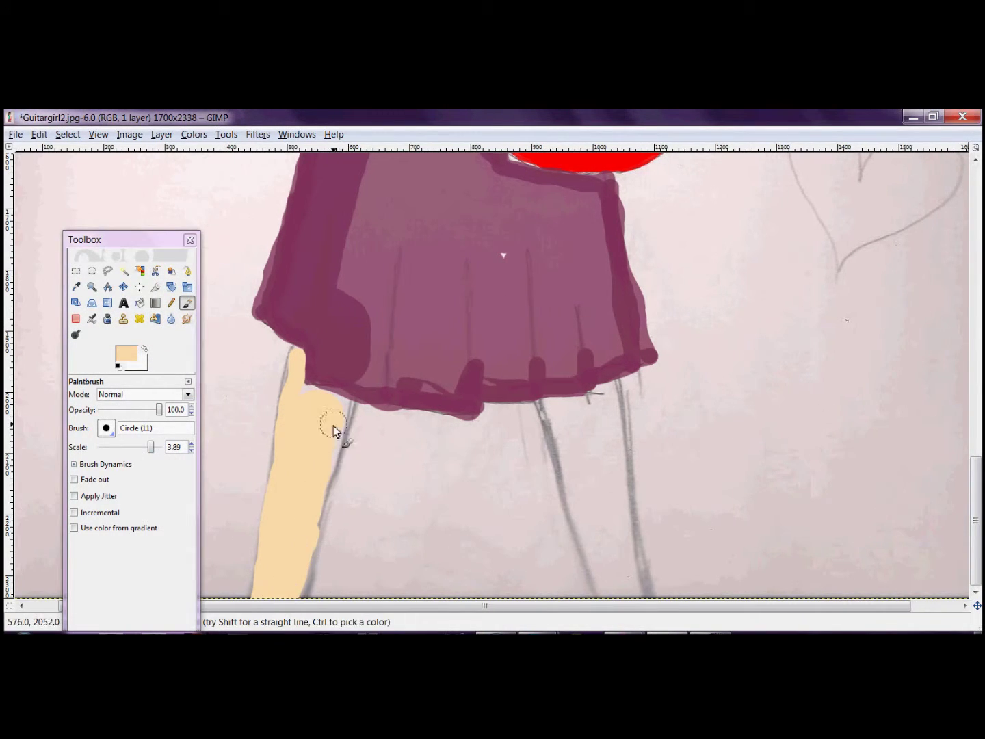
mouse_move(557, 411)
mouse_down()
mouse_move(619, 594)
mouse_move(619, 390)
mouse_up()
mouse_move(544, 409)
mouse_down()
mouse_move(595, 599)
mouse_move(627, 446)
mouse_move(639, 595)
mouse_up()
key(ctrl+z)
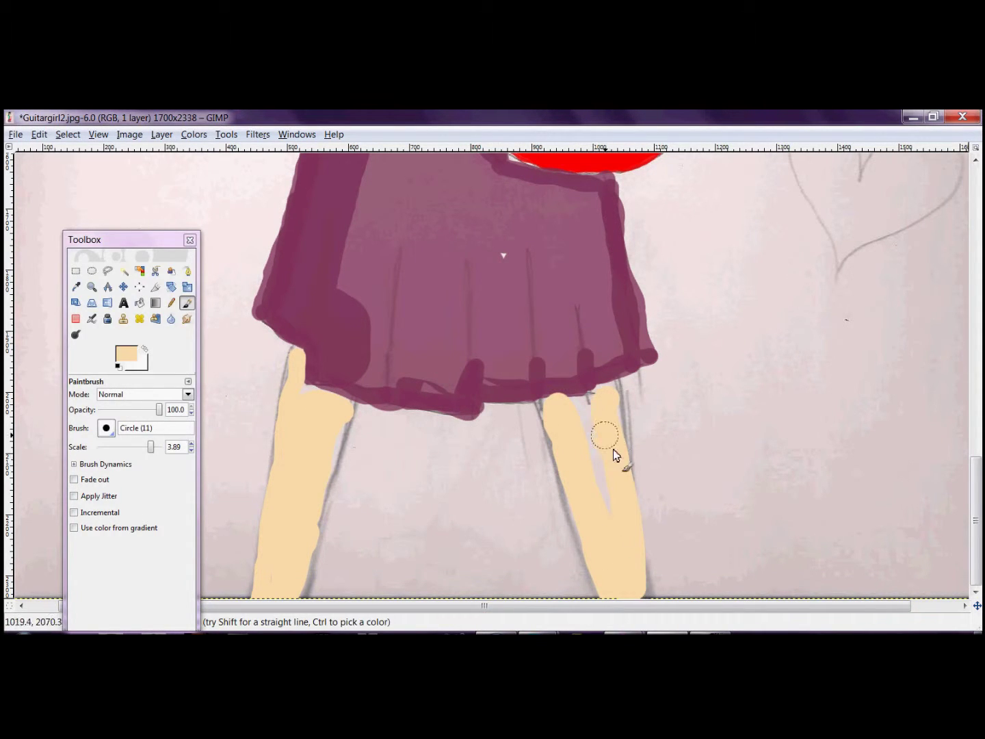
Paint along the left leg's edge, then undo the two stray leg strokes.
mouse_move(345, 424)
mouse_down()
mouse_move(325, 472)
mouse_move(321, 523)
mouse_up()
click(39, 134)
click(75, 150)
click(39, 133)
click(75, 150)
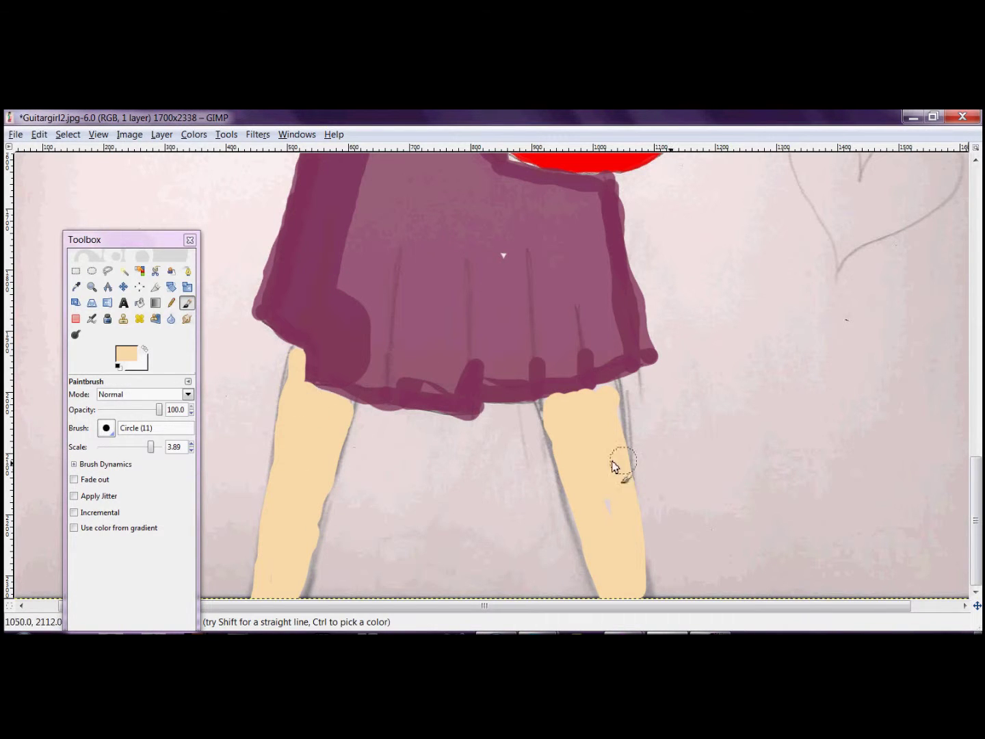
Set the paint colour to black.
scroll(612, 465, up, 10)
scroll(475, 352, up, 10)
click(126, 353)
click(277, 374)
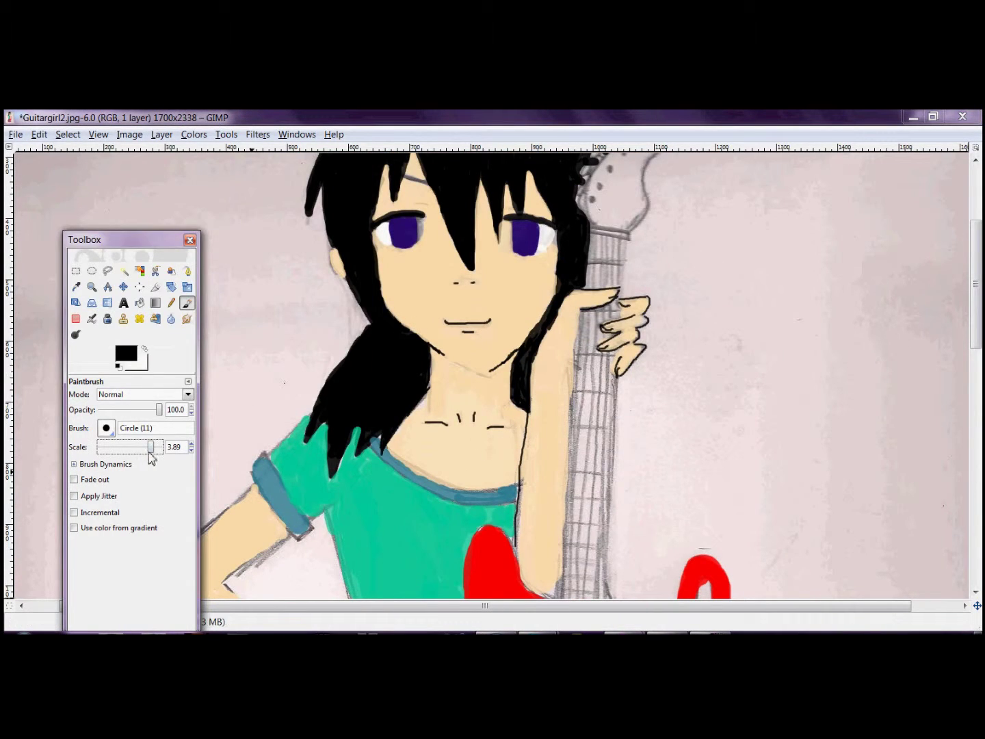
Shrink the brush to scale 1.88 and fill the gap at the hair's edge black.
drag(151, 446, 145, 446)
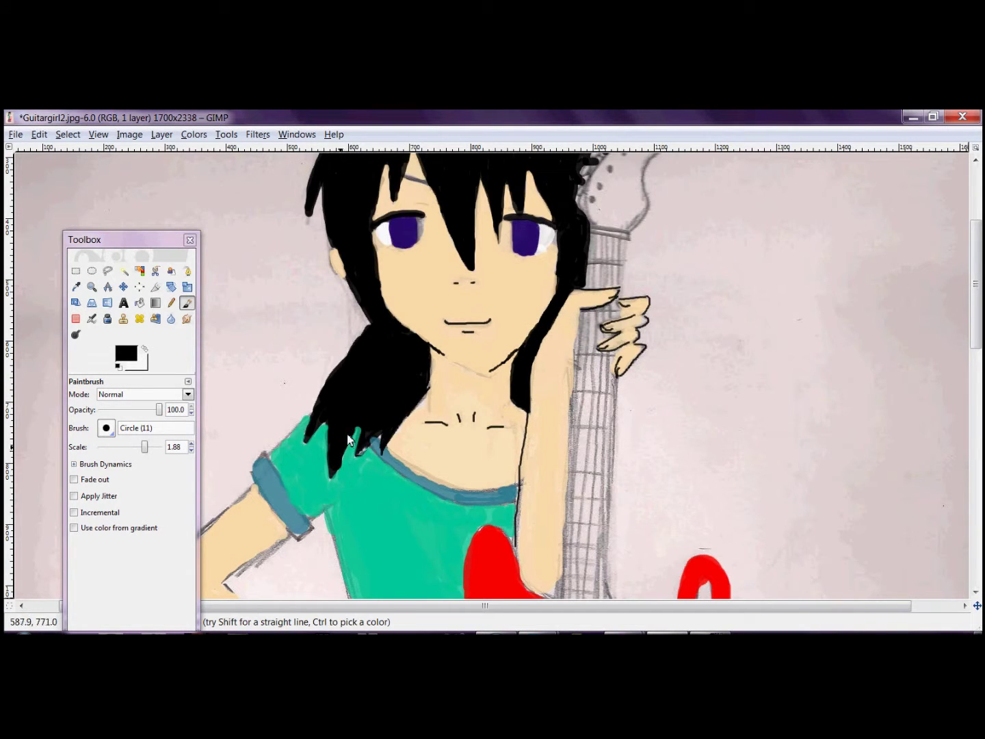
scroll(354, 431, up, 5)
drag(582, 277, 578, 290)
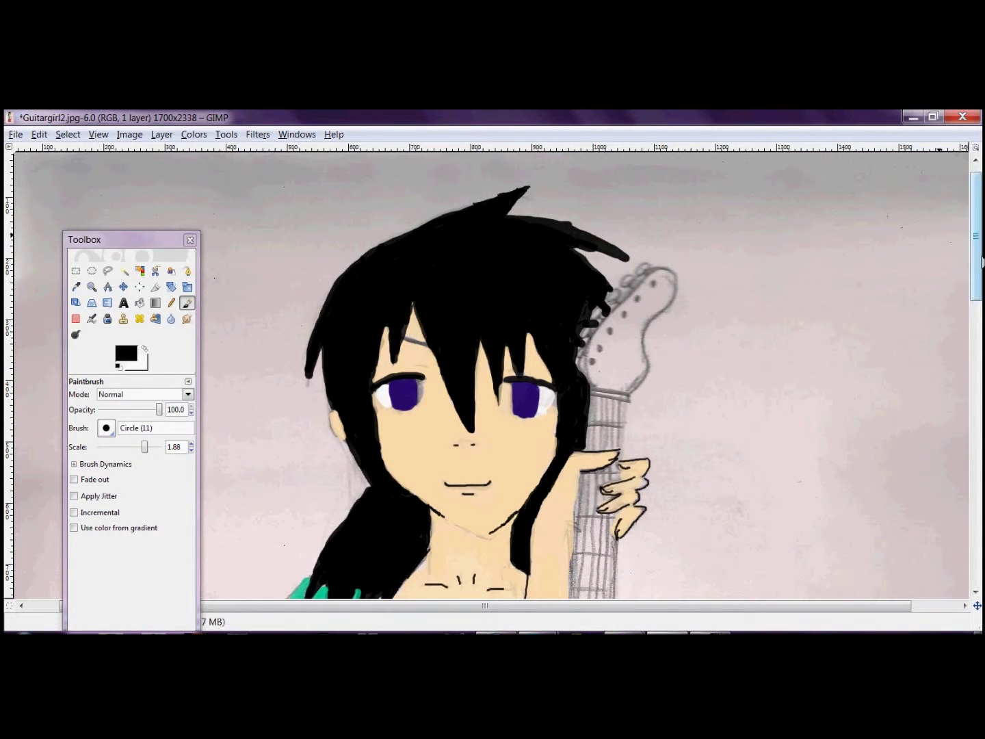
scroll(451, 330, down, 10)
Paint light grey on the guitar's pickup area and lower opacity to 80.
click(126, 353)
click(214, 232)
drag(214, 233, 281, 228)
click(277, 372)
drag(545, 343, 542, 389)
drag(158, 409, 146, 409)
Undo the two messy grey strokes and repaint the pickup plate neatly grey.
key(ctrl+z)
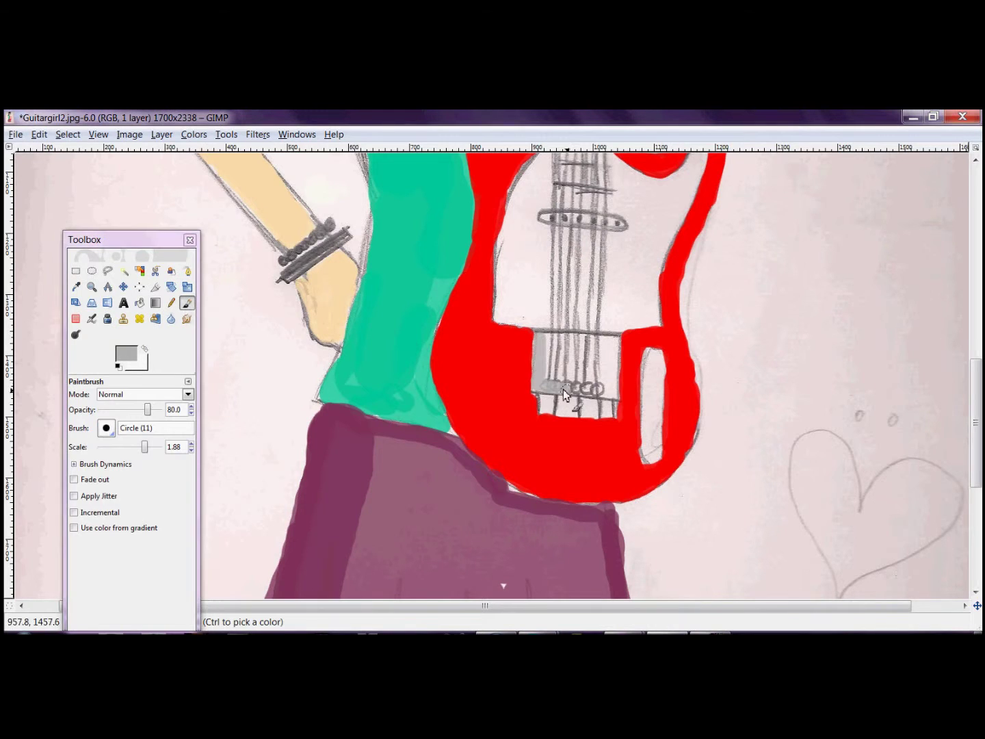
key(ctrl+z)
drag(540, 391, 614, 346)
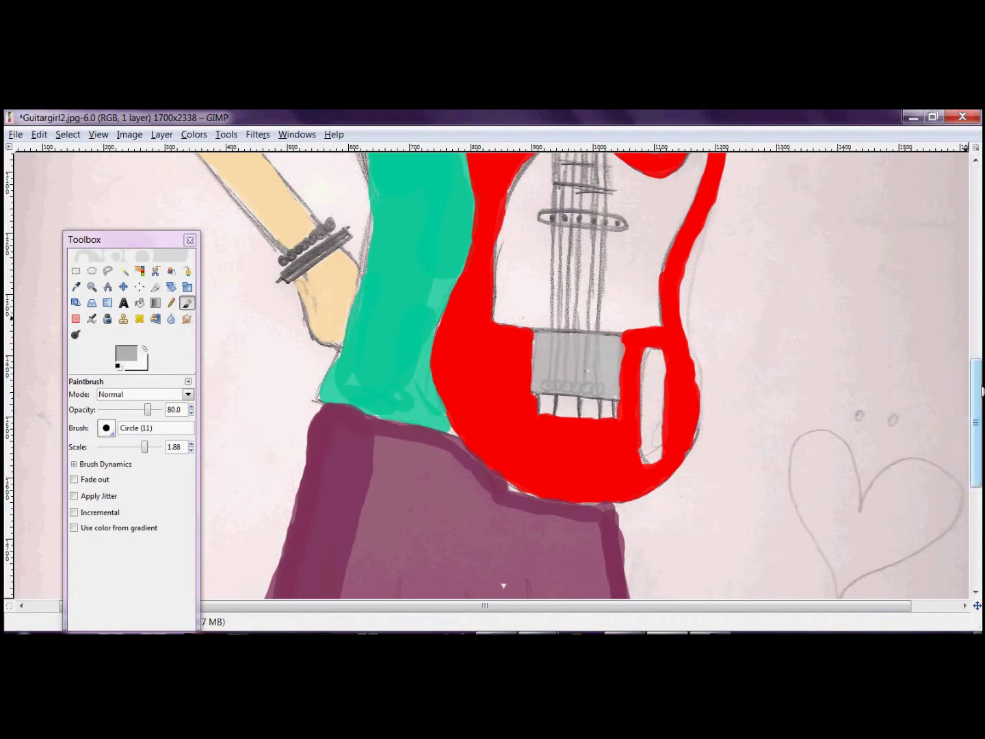
Dab a dark red (5b0000) knob below the pickups, then switch to black.
click(277, 373)
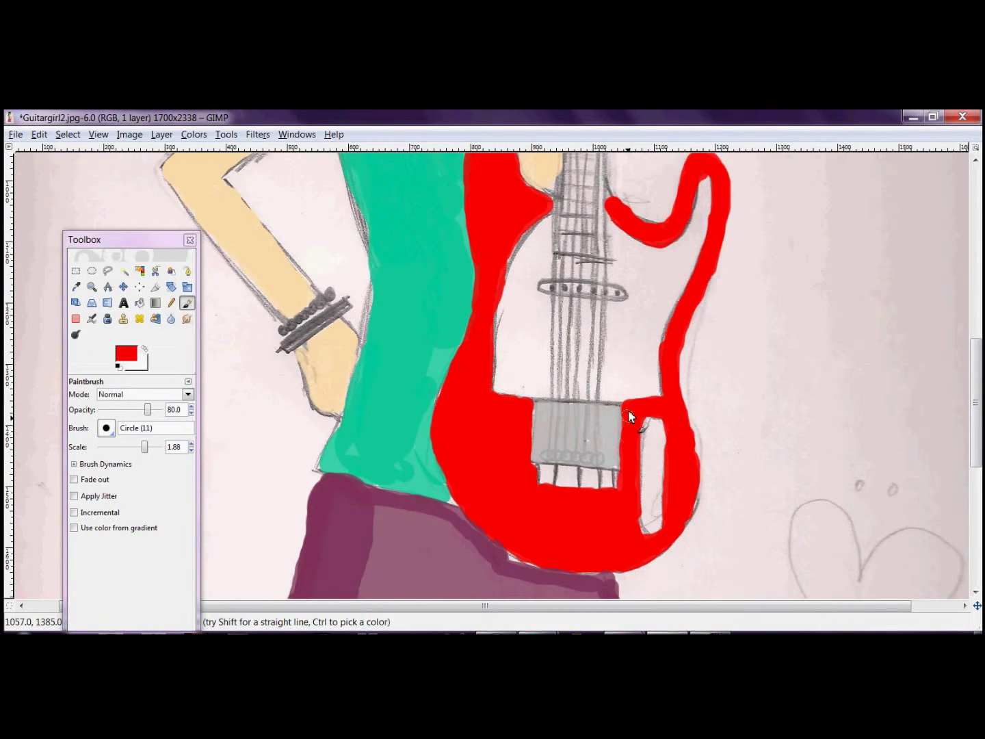
scroll(475, 408, down, 1)
click(127, 352)
click(246, 249)
click(277, 372)
click(540, 436)
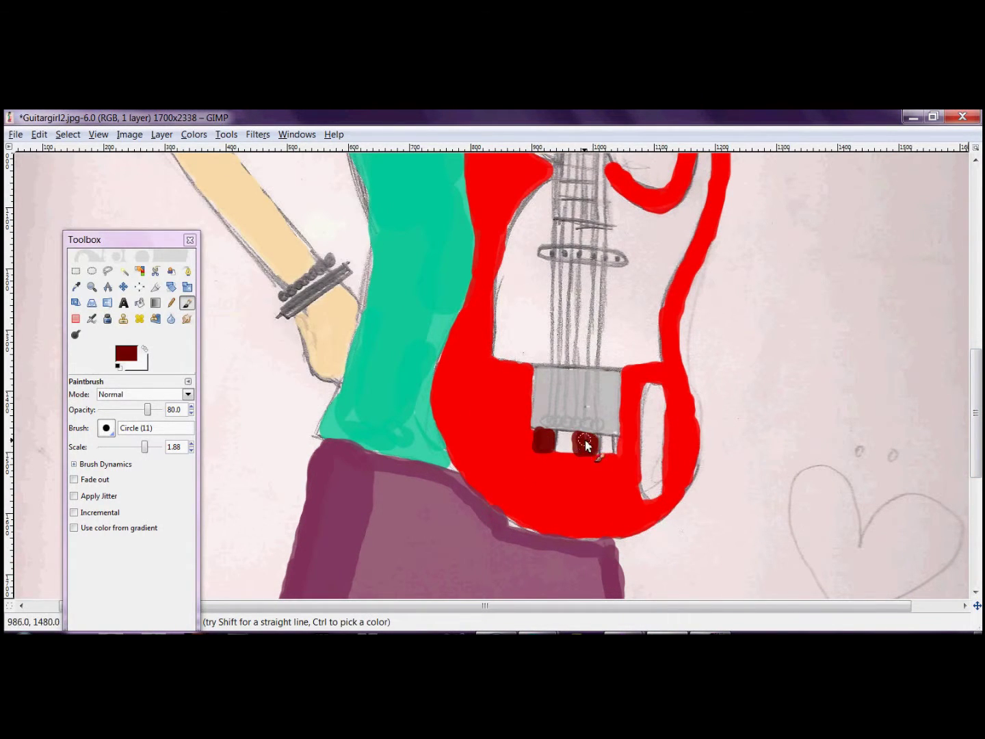
click(126, 352)
click(277, 373)
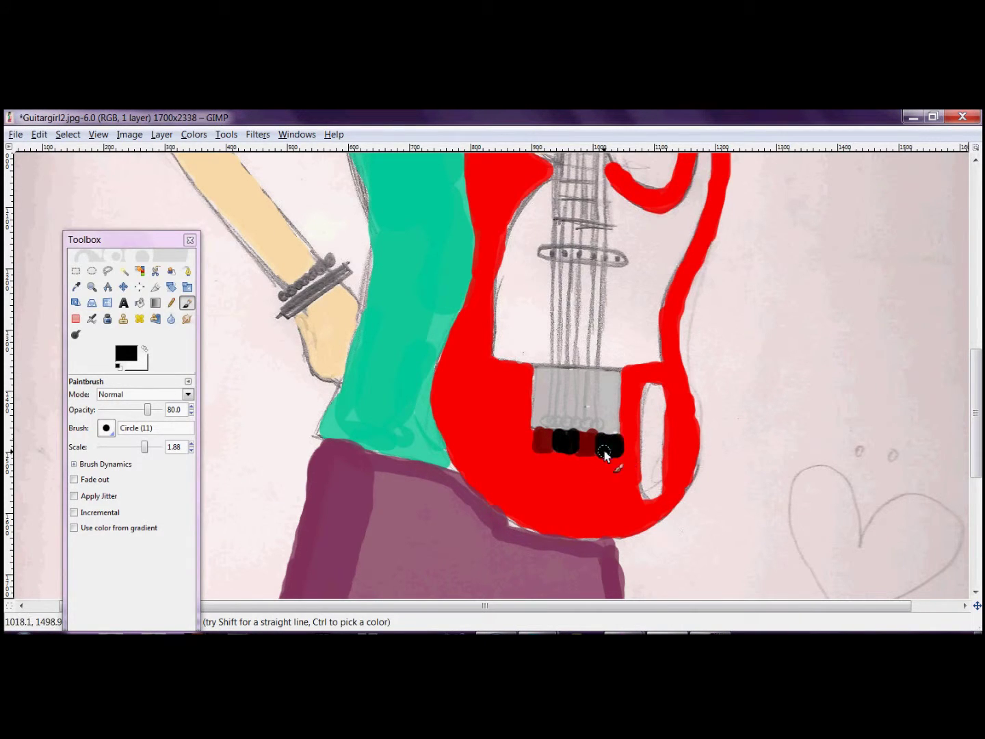
Set the paint colour to white and choose the Circle Fuzzy (13) brush.
scroll(605, 456, up, 4)
click(126, 353)
click(281, 324)
click(277, 373)
click(107, 428)
click(138, 496)
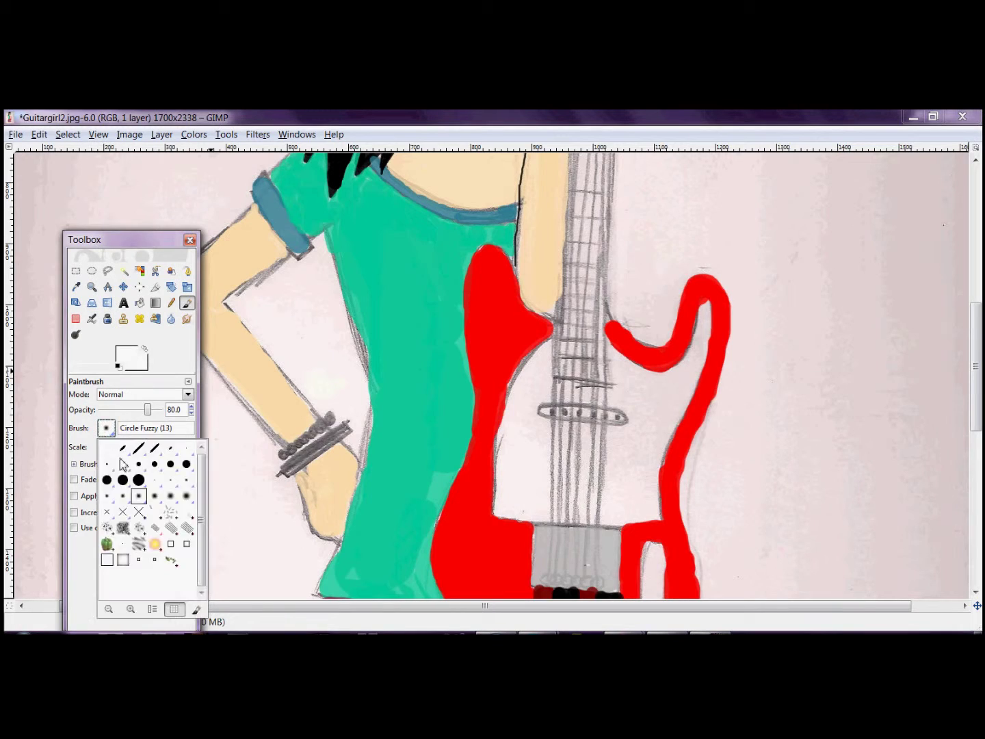
With the Circle (19) brush, fill the upper guitar body white inside its red outline.
click(120, 464)
drag(511, 489, 526, 430)
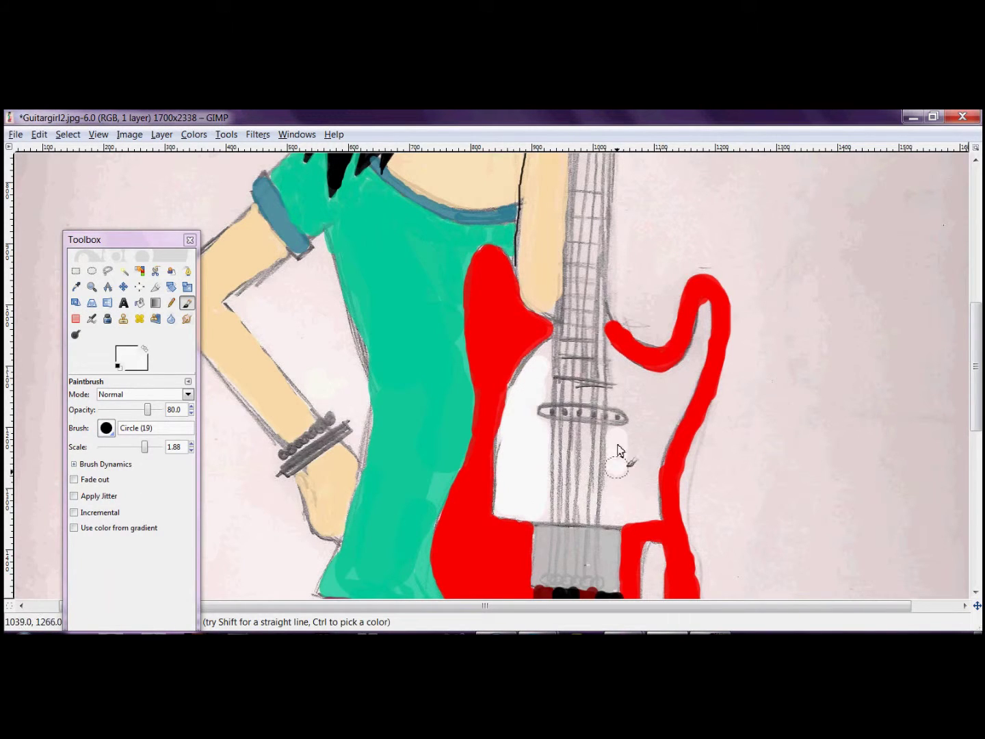
mouse_move(656, 353)
mouse_down()
mouse_move(699, 351)
mouse_move(644, 492)
mouse_move(648, 409)
mouse_up()
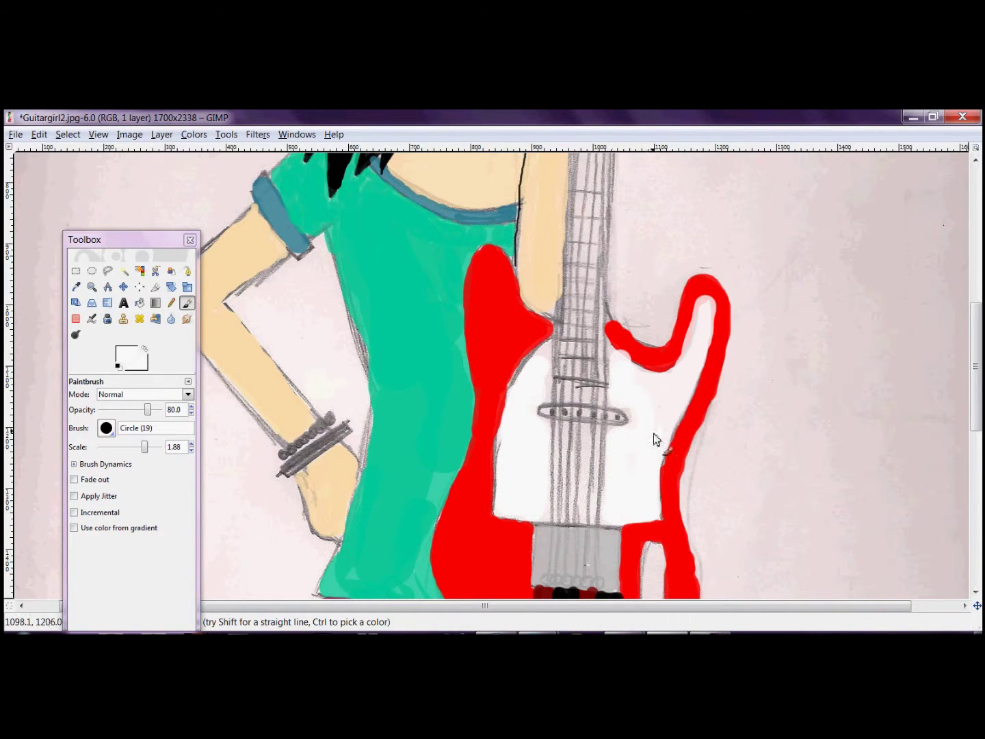
scroll(622, 373, up, 2)
scroll(622, 372, up, 5)
Set the colour to orange f8a016 and dab it on the headstock.
click(129, 355)
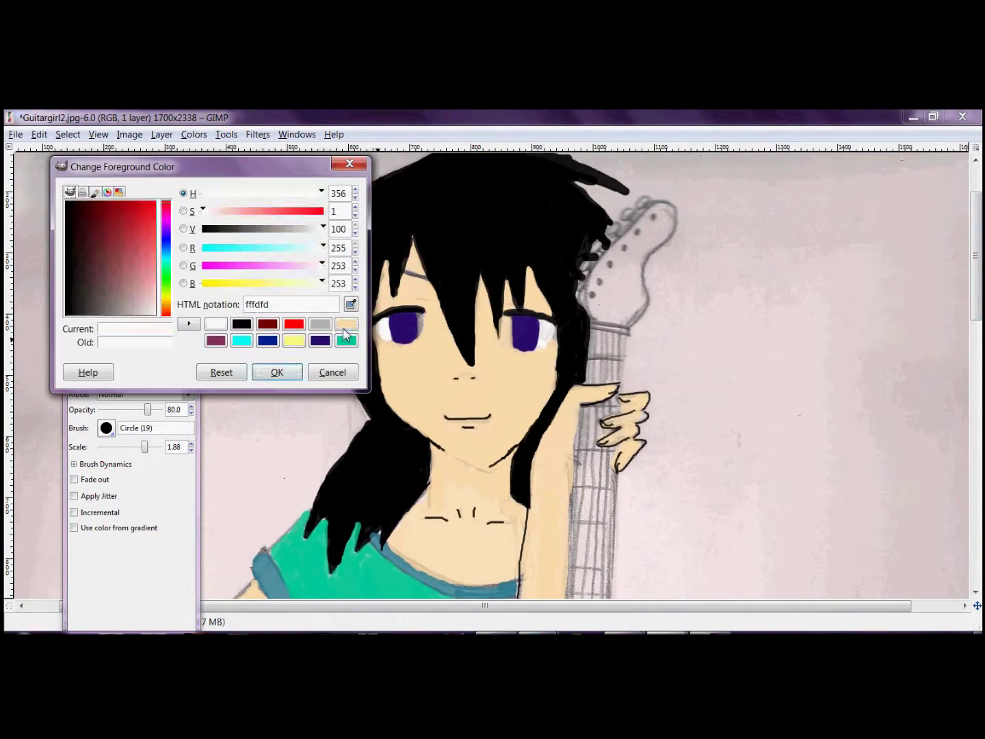
click(166, 305)
click(155, 212)
drag(156, 218, 150, 205)
click(277, 373)
drag(600, 311, 597, 291)
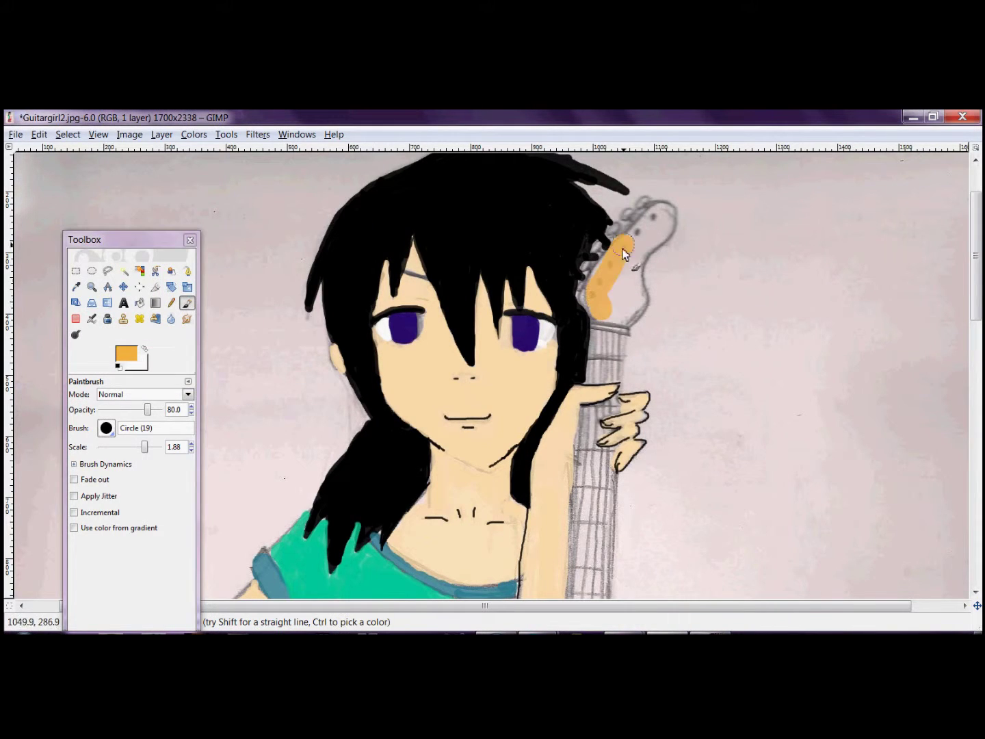
Paint orange strokes on the neck, then undo them.
scroll(606, 314, down, 7)
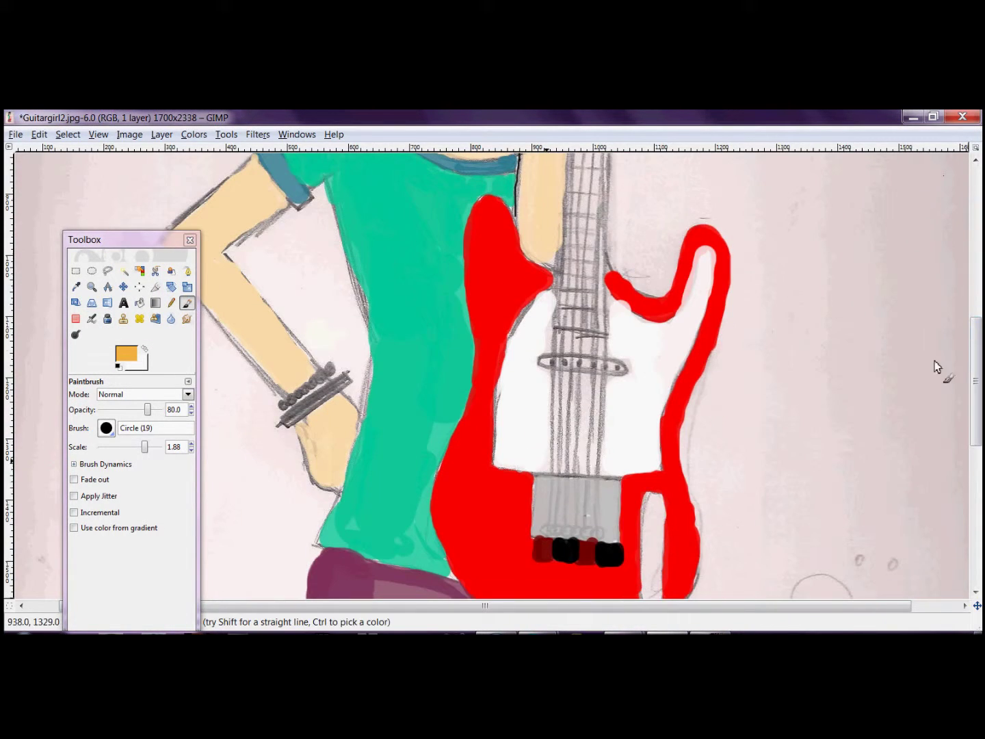
scroll(566, 323, up, 3)
mouse_move(581, 482)
mouse_down()
mouse_move(580, 363)
mouse_move(588, 331)
mouse_move(606, 325)
mouse_up()
click(39, 135)
click(76, 151)
key(ctrl+z)
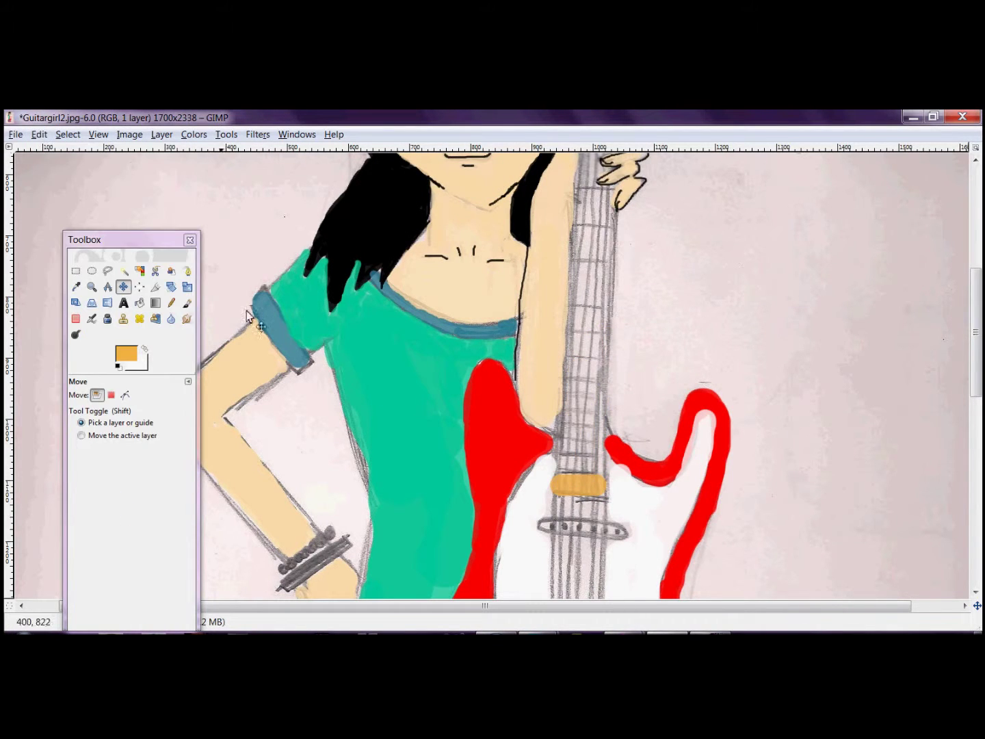
Paint the guitar neck orange with long strokes and zoom in on the headstock and hand.
drag(578, 478, 585, 184)
drag(591, 430, 590, 310)
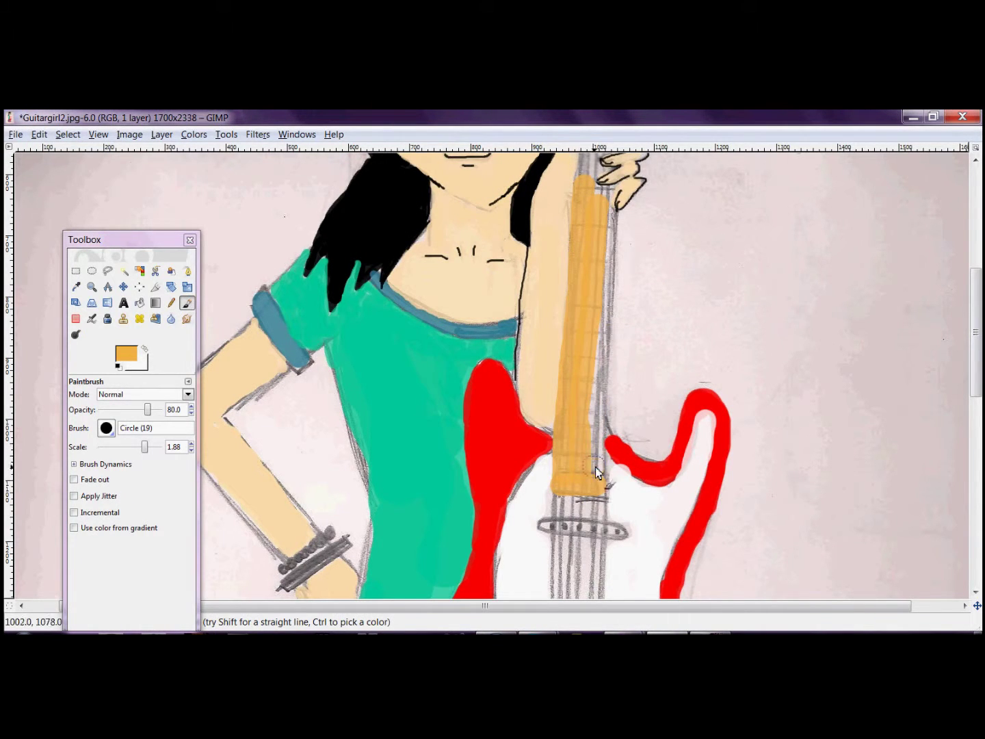
scroll(587, 349, up, 3)
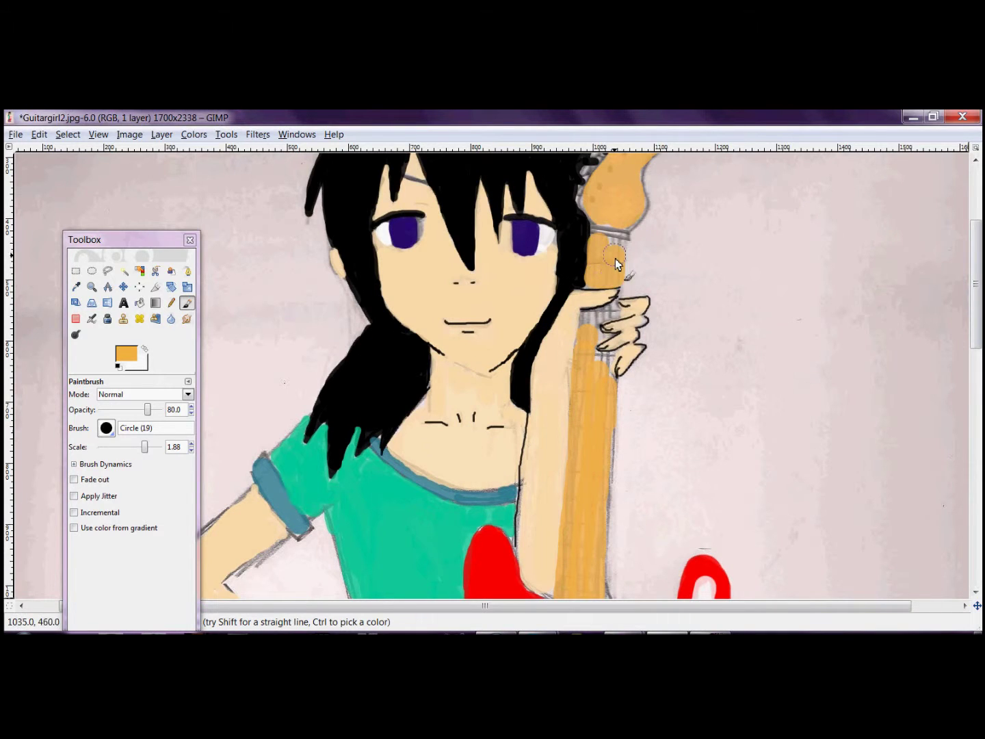
click(92, 286)
click(578, 230)
click(187, 302)
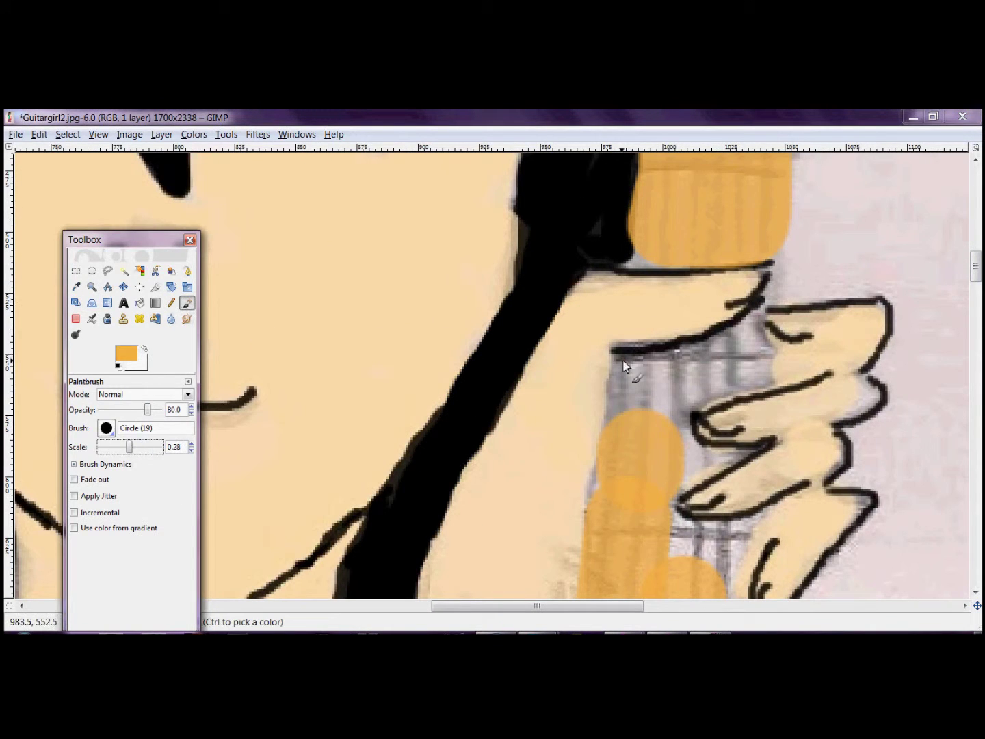
Try orange and olive strokes on the neck and undo the misplaced ones.
drag(624, 366, 722, 539)
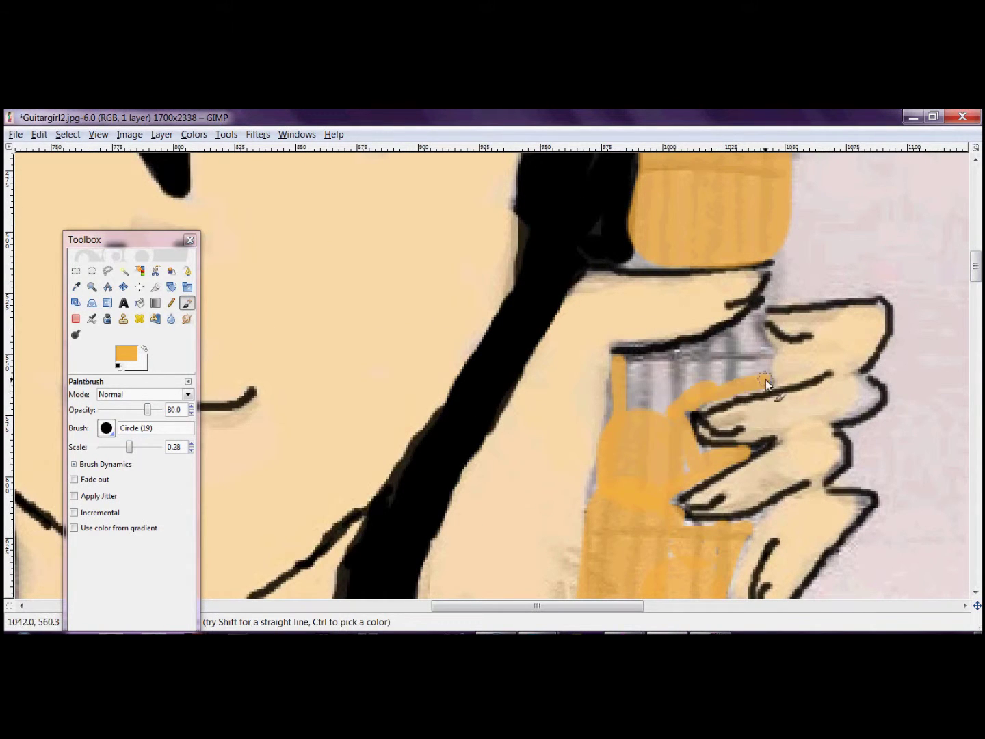
key(alt+e)
key(Return)
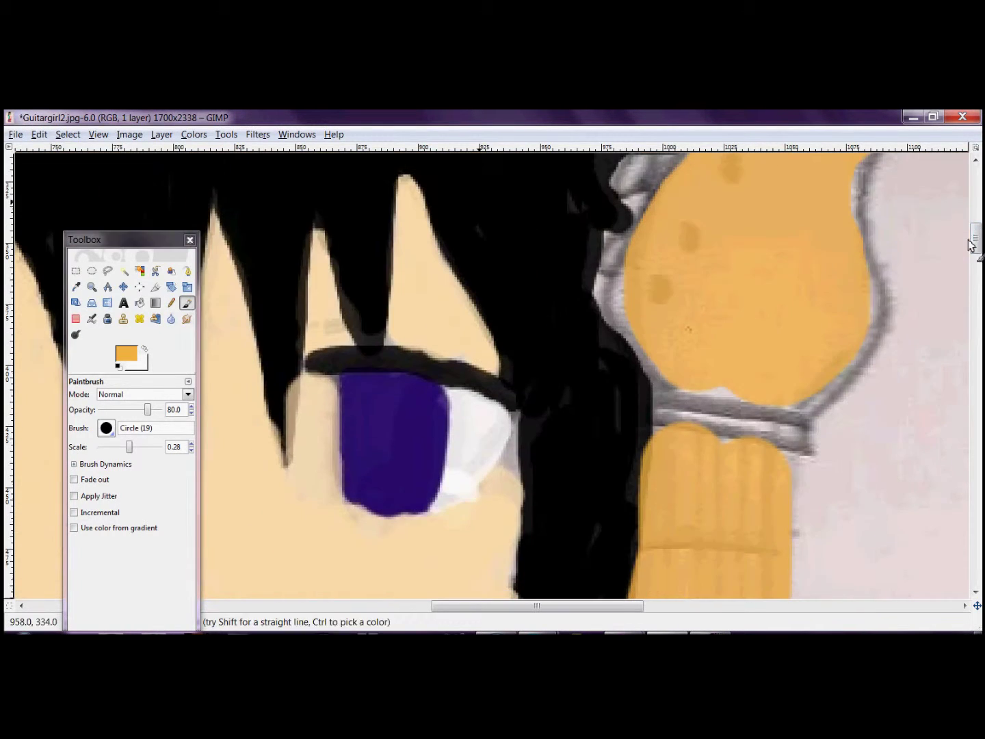
drag(663, 419, 693, 415)
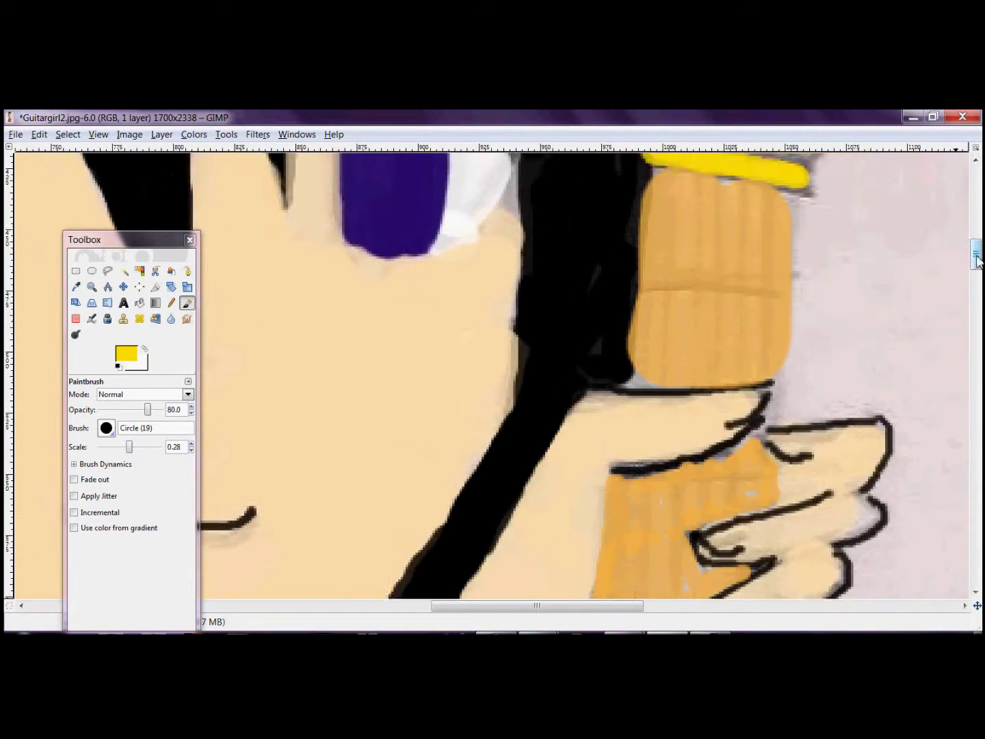
scroll(679, 272, down, 3)
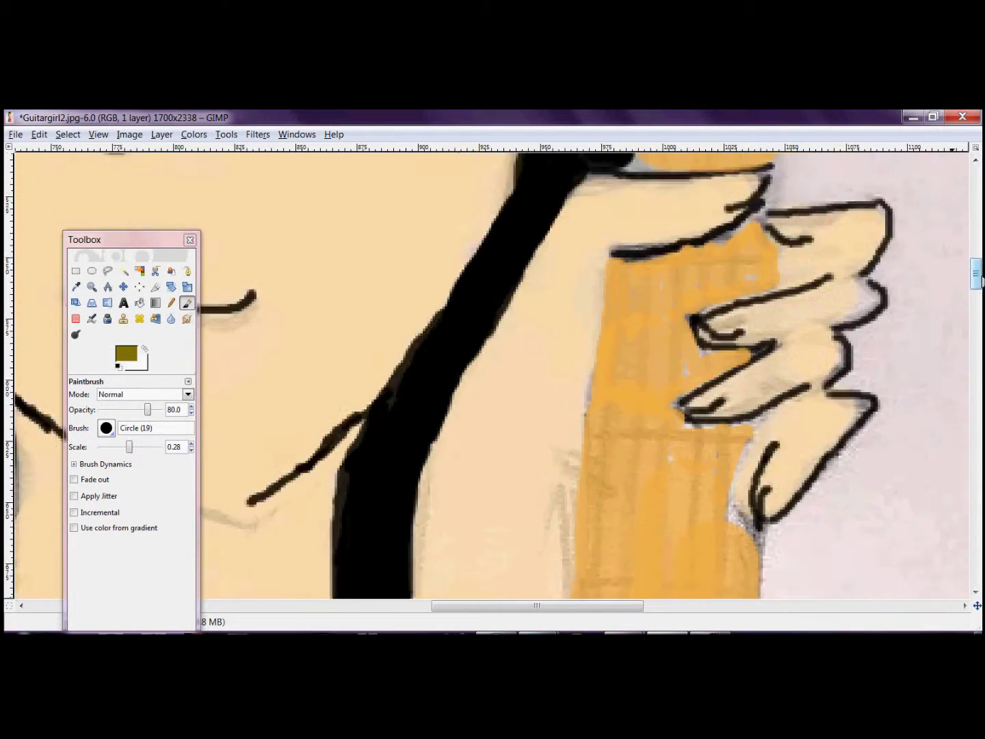
drag(616, 294, 780, 303)
click(35, 134)
click(79, 150)
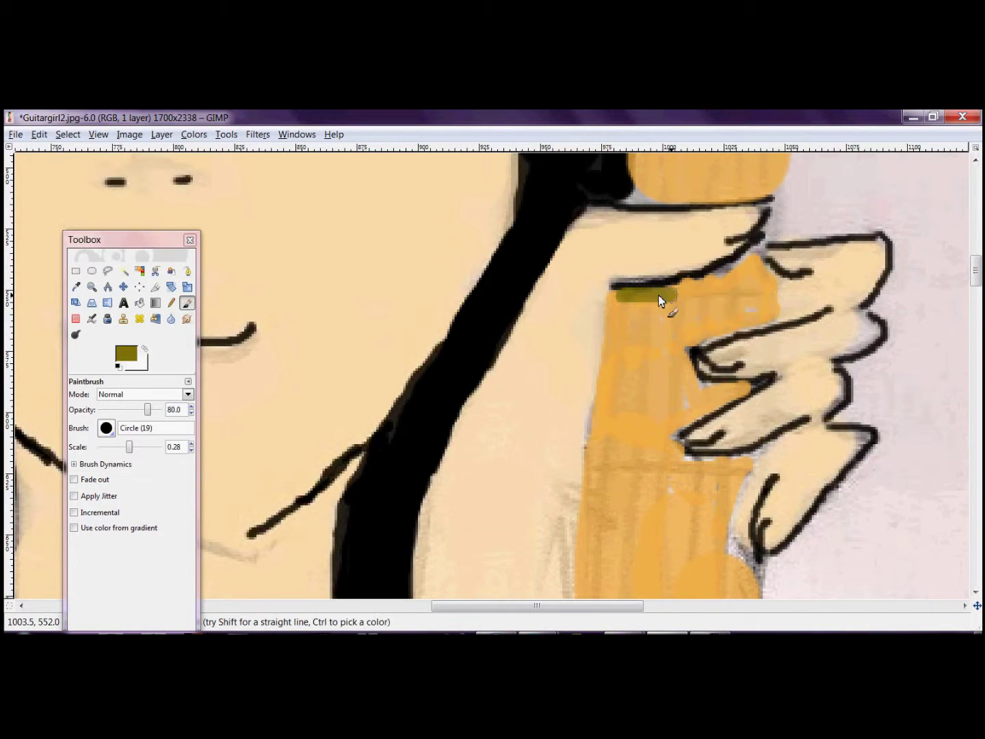
Paint the first olive fret lines across the upper neck.
drag(618, 295, 758, 296)
scroll(684, 294, down, 3)
drag(628, 345, 739, 346)
scroll(684, 356, up, 1)
scroll(682, 380, down, 3)
drag(566, 358, 741, 373)
scroll(684, 363, down, 3)
drag(559, 329, 683, 345)
scroll(902, 388, down, 3)
Add more olive fret lines further down the neck.
scroll(902, 388, up, 2)
drag(551, 342, 718, 350)
drag(551, 444, 723, 457)
scroll(718, 457, down, 3)
drag(523, 284, 706, 294)
drag(517, 428, 708, 444)
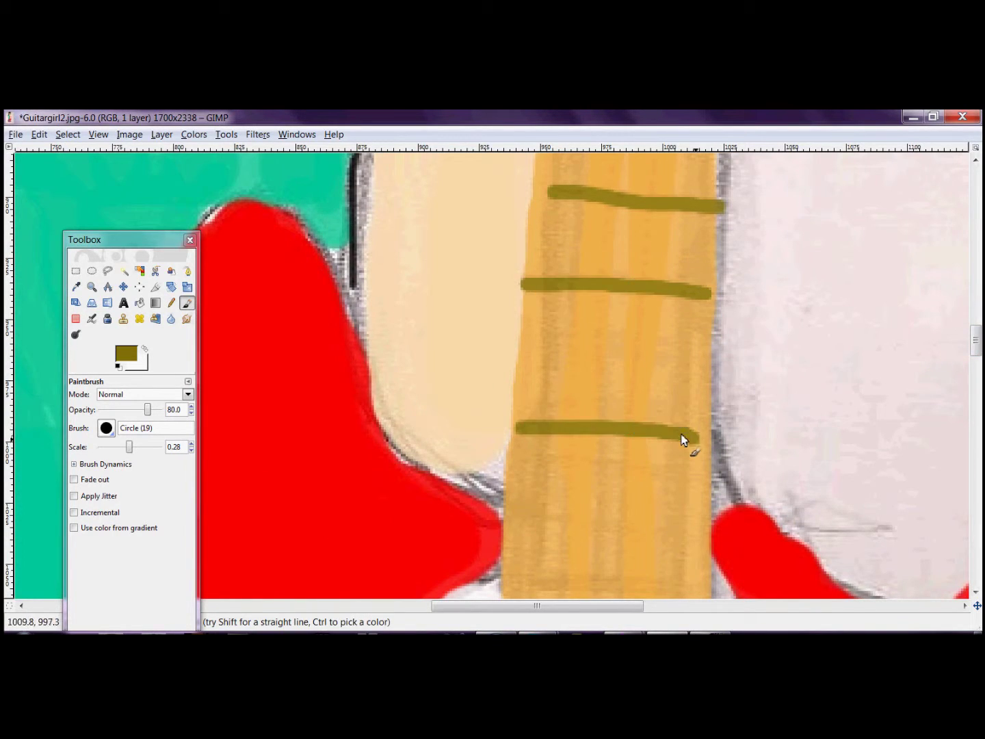
scroll(575, 220, down, 3)
scroll(532, 293, up, 1)
Replace kinked and stray fret lines with straight ones down to the bottom of the neck.
key(ctrl+z)
drag(510, 282, 705, 295)
drag(507, 347, 705, 369)
mouse_move(513, 397)
mouse_down()
mouse_move(701, 407)
mouse_move(673, 398)
mouse_up()
key(ctrl+z)
key(ctrl+z)
drag(516, 466, 684, 476)
scroll(684, 475, down, 5)
drag(508, 345, 759, 350)
key(ctrl+z)
drag(507, 348, 725, 356)
Zoom the view back out to see the whole guitar.
click(92, 287)
key(minus)
key(minus)
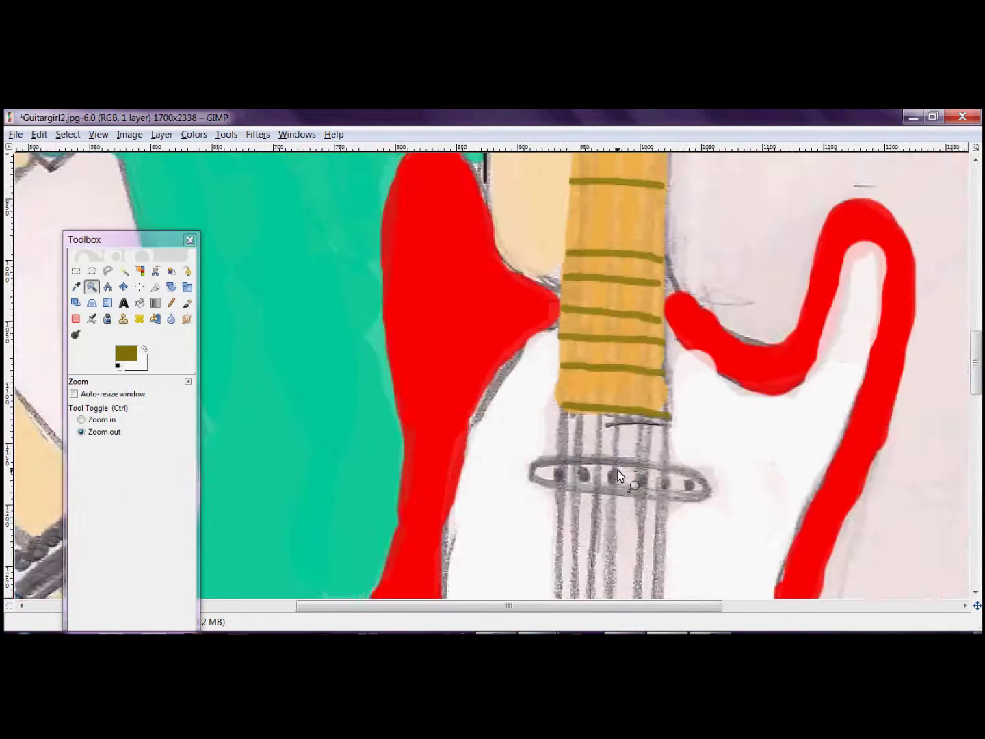
key(minus)
key(minus)
click(498, 322)
Paint black tuning-peg dots on the orange guitar headstock, enlarging the brush to scale 0.51.
click(82, 419)
click(575, 212)
click(127, 353)
click(90, 311)
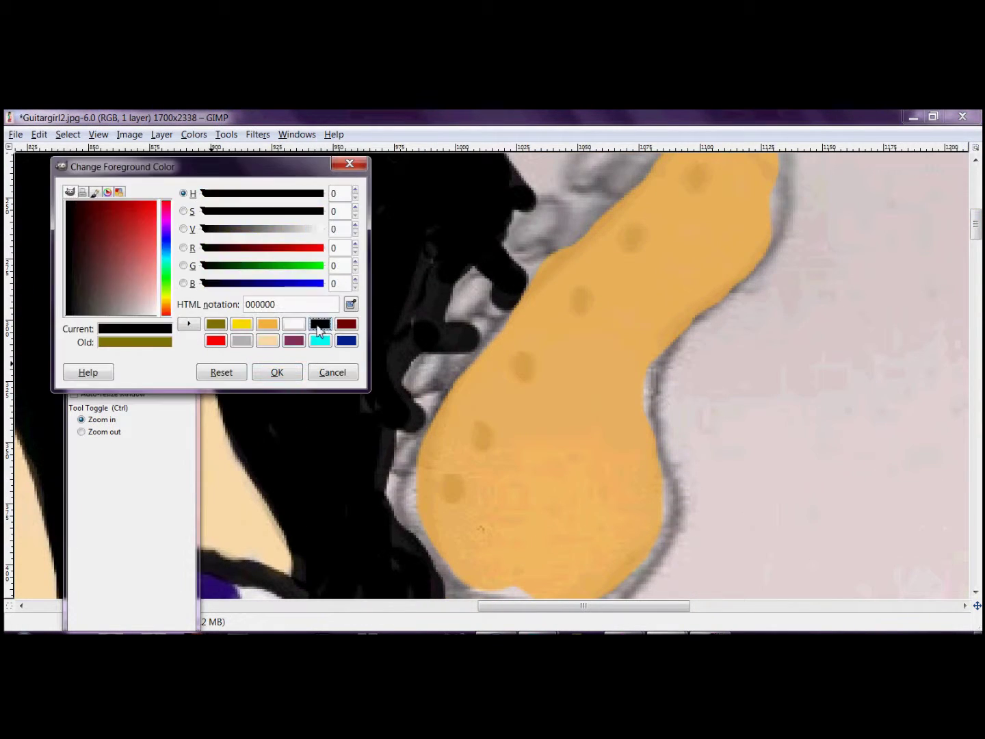
click(279, 370)
click(187, 303)
drag(131, 446, 134, 446)
click(453, 490)
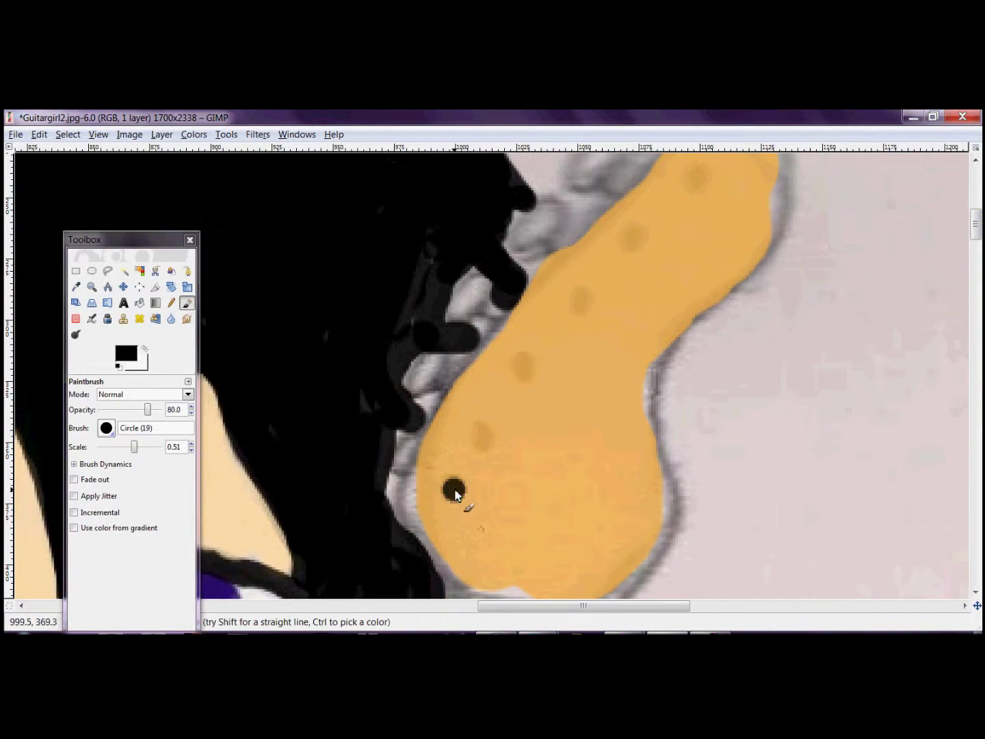
click(582, 298)
click(634, 233)
scroll(479, 342, down, 10)
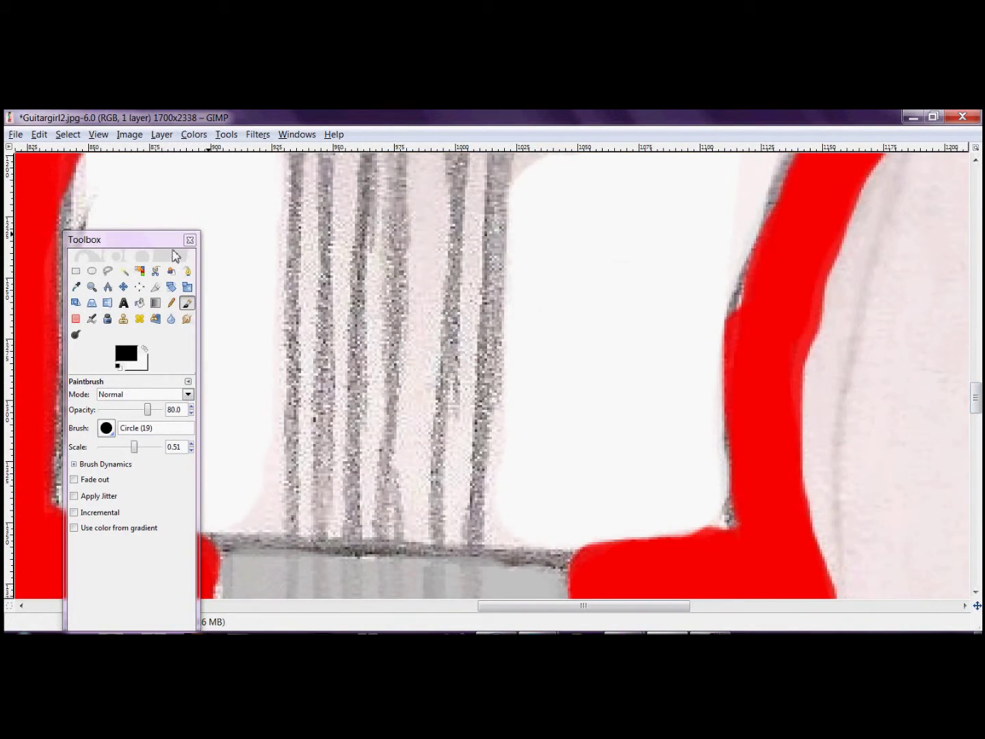
Try purple strokes on the skirt, then undo them with Edit > Undo.
click(91, 286)
ctrl+click(478, 355)
ctrl+click(211, 362)
click(467, 375)
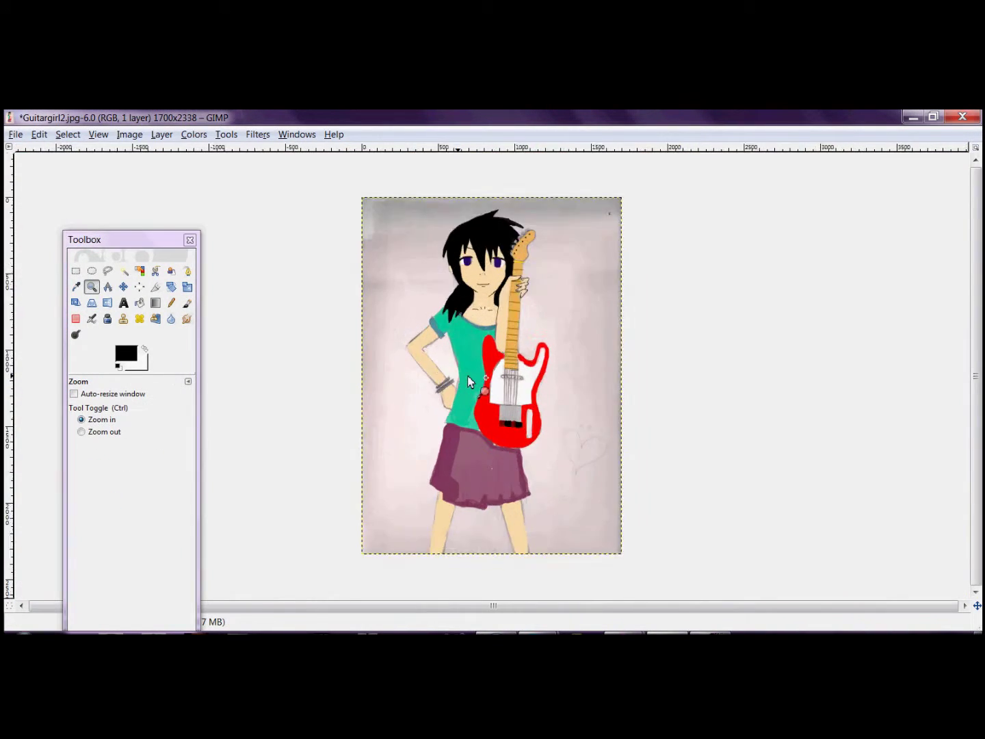
click(187, 302)
click(127, 353)
click(277, 372)
click(107, 429)
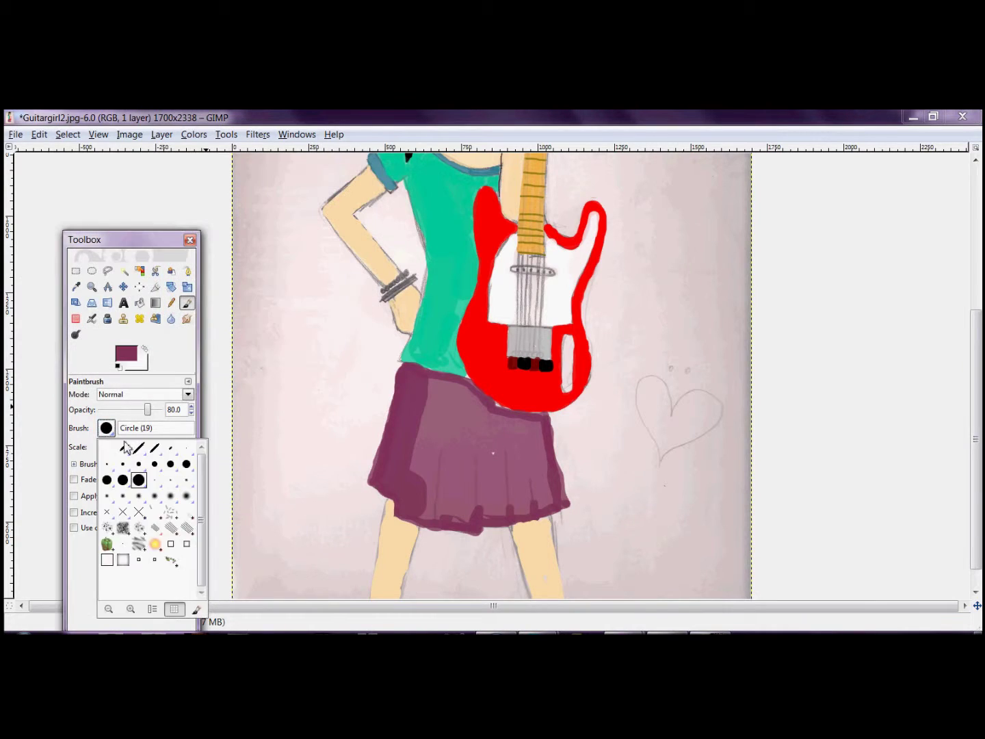
drag(435, 395, 440, 489)
click(39, 134)
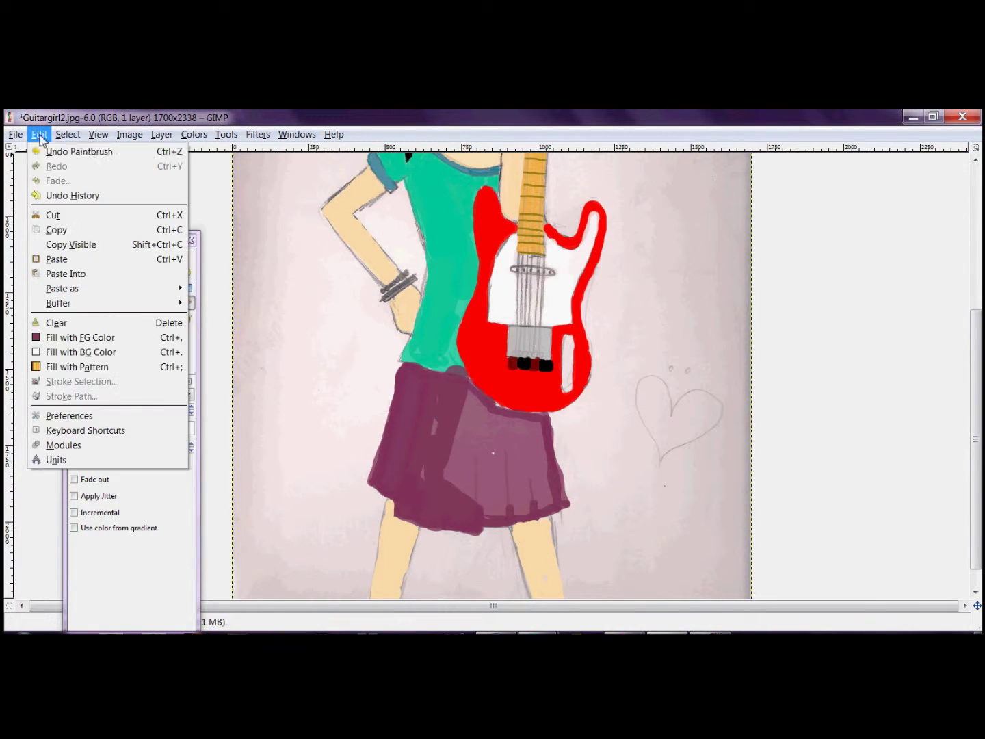
click(76, 148)
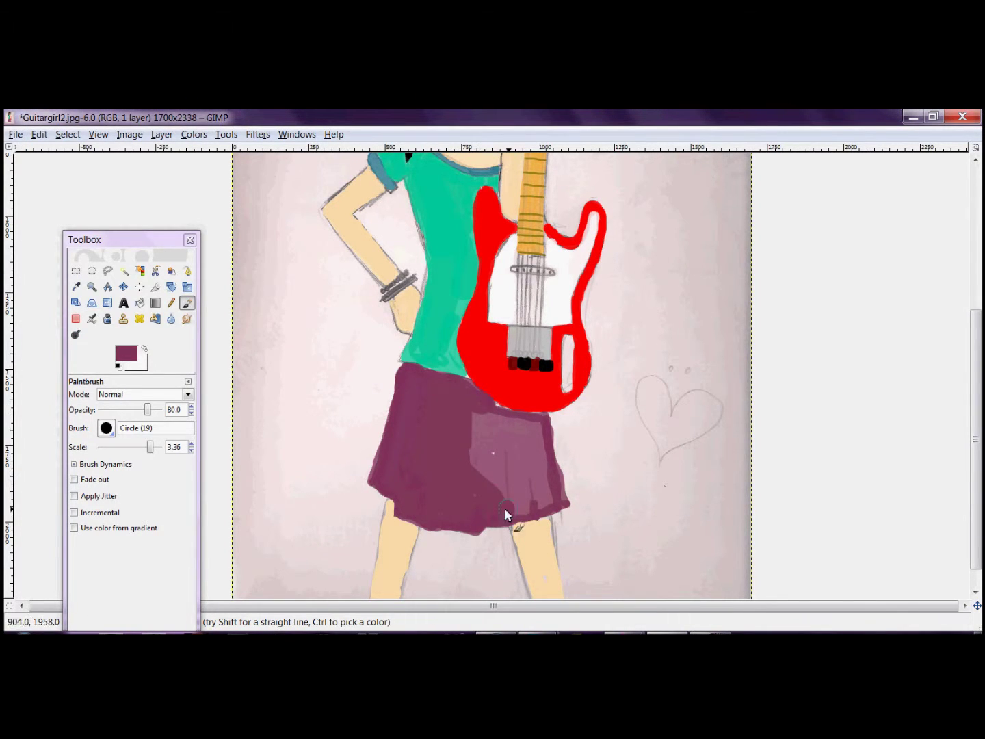
Cover the pale patch on the skirt with purple paint.
drag(507, 514, 474, 419)
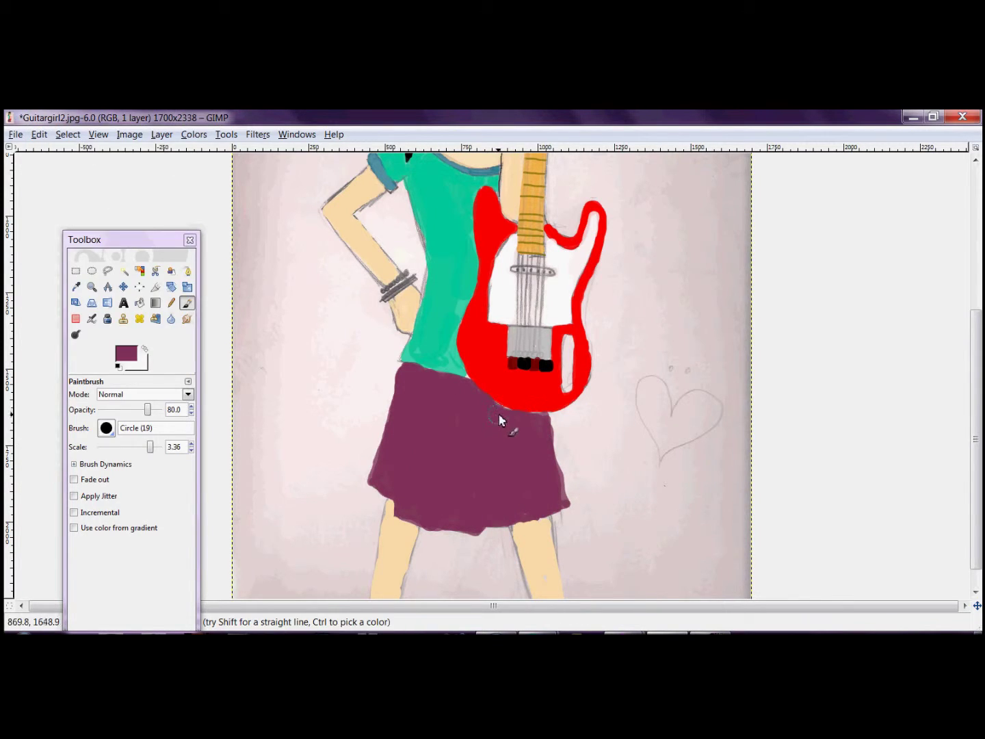
scroll(495, 419, down, 3)
scroll(552, 481, up, 3)
Apply Brightness-Contrast to the whole drawing with brightness -43 and contrast 42.
click(161, 134)
click(218, 217)
mouse_move(164, 354)
mouse_down()
mouse_move(187, 353)
mouse_move(141, 335)
mouse_up()
scroll(773, 356, up, 2)
mouse_move(982, 414)
mouse_down()
mouse_move(981, 290)
mouse_move(982, 452)
mouse_up()
drag(181, 355, 184, 355)
drag(983, 397, 982, 240)
click(185, 421)
scroll(941, 502, down, 5)
scroll(896, 281, up, 5)
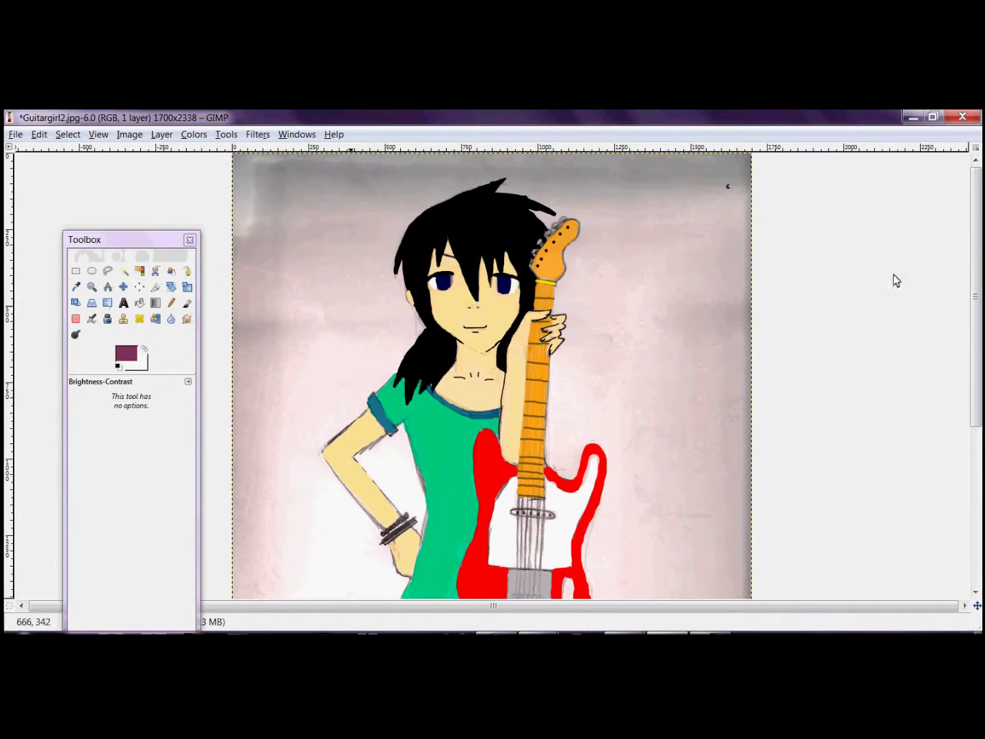
Zoom into the face and paint teal rims around both irises.
click(92, 286)
click(484, 277)
scroll(457, 592, left, 5)
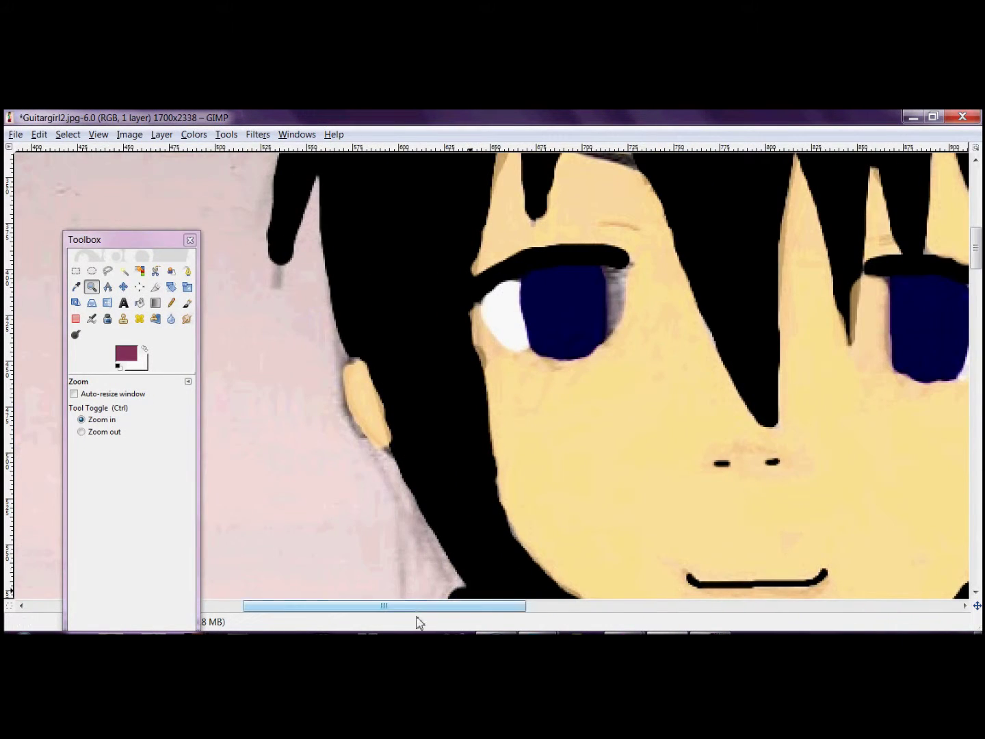
scroll(418, 621, right, 5)
click(188, 302)
click(126, 354)
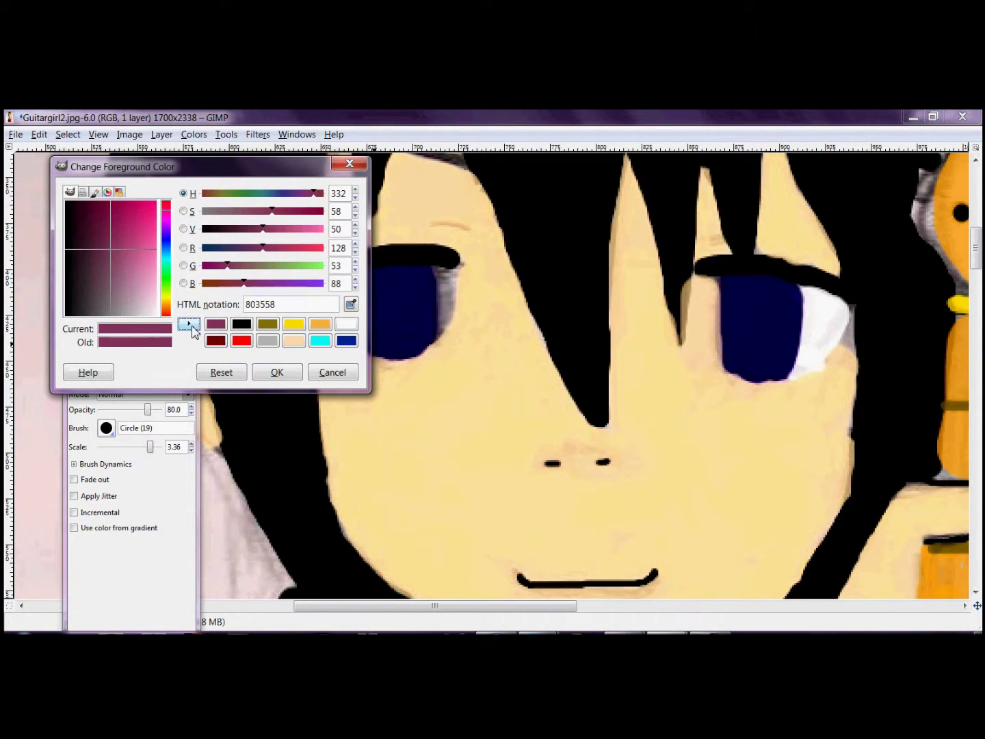
click(347, 341)
drag(165, 239, 165, 256)
click(277, 372)
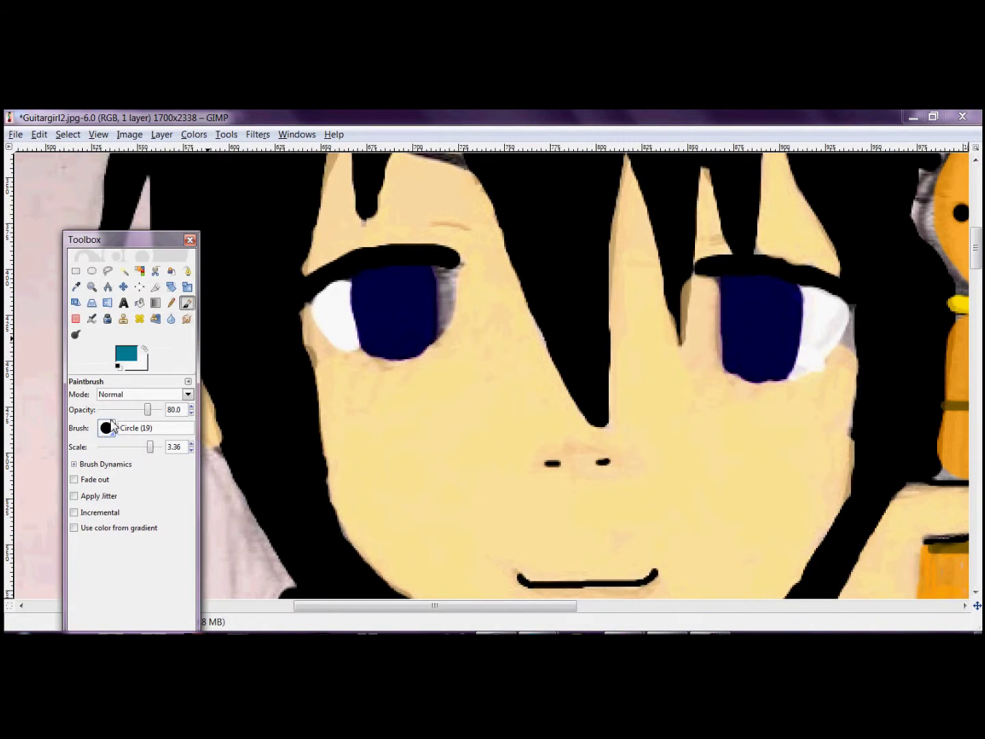
drag(359, 277, 401, 355)
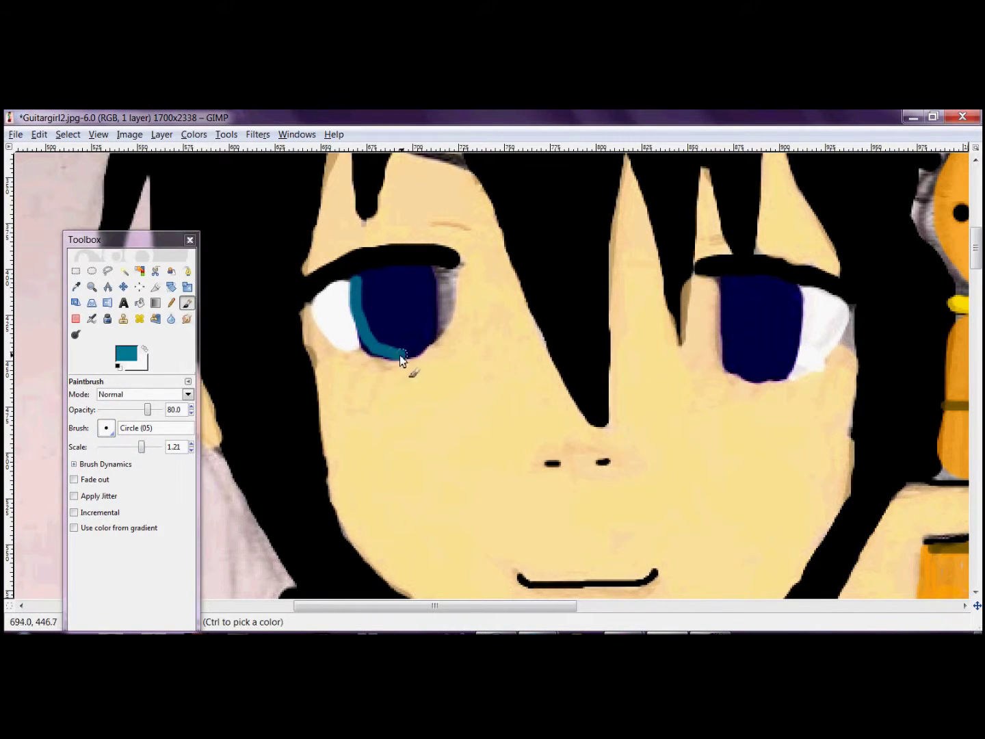
click(39, 134)
drag(722, 281, 726, 296)
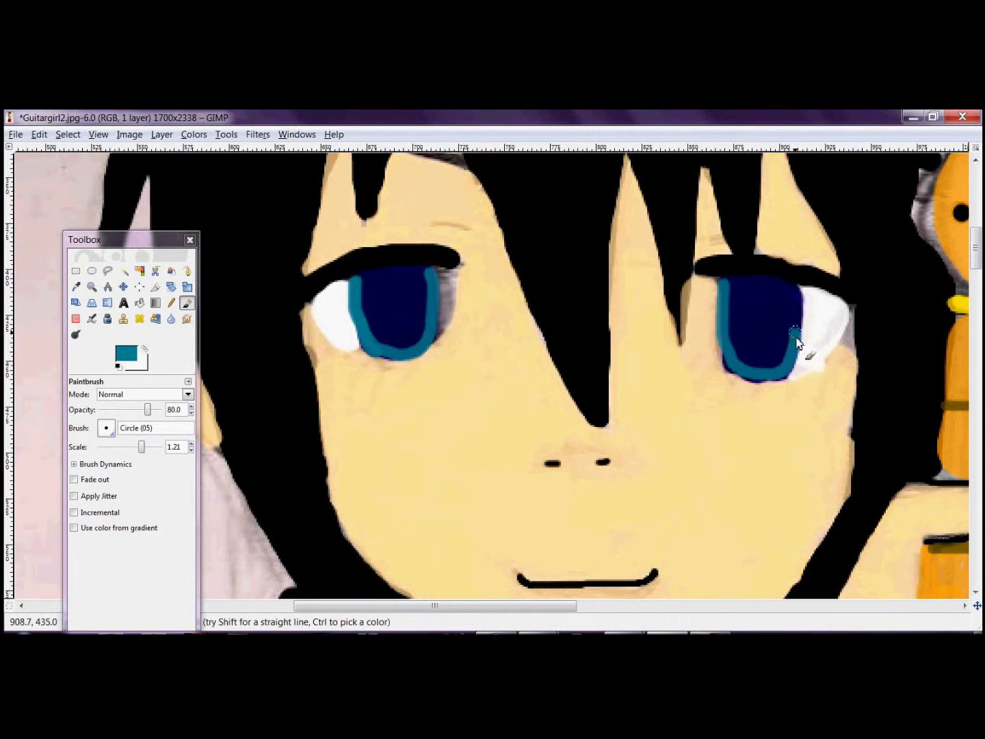
Dab white highlights in both irises with the Circle (11) brush.
click(126, 353)
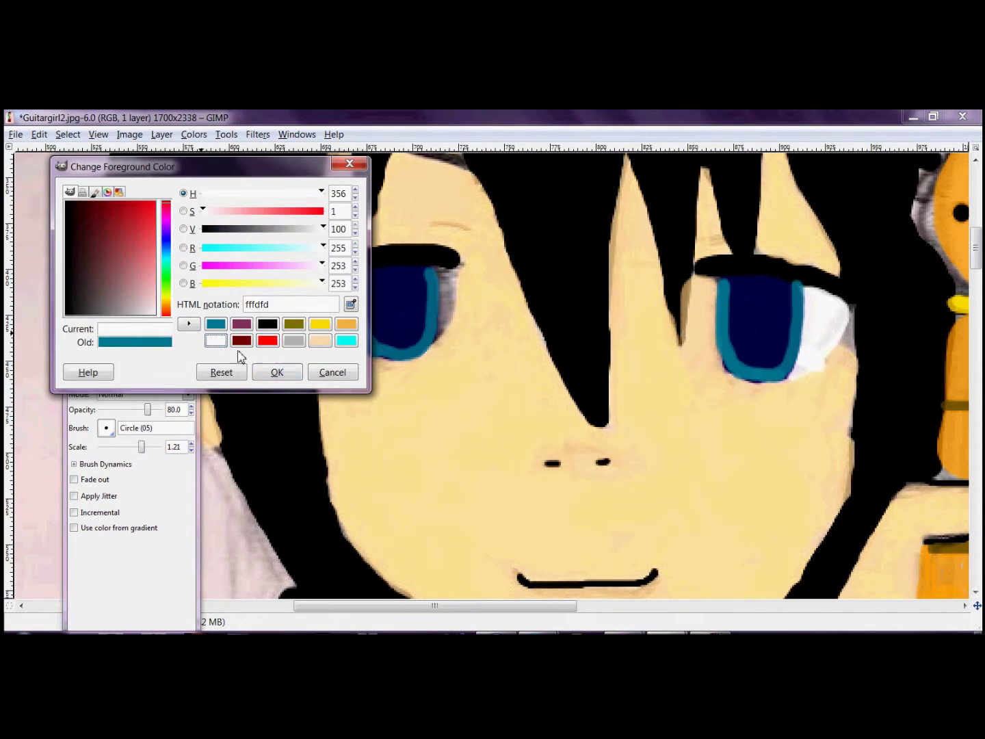
click(277, 373)
click(106, 427)
click(119, 467)
drag(141, 447, 147, 448)
click(411, 282)
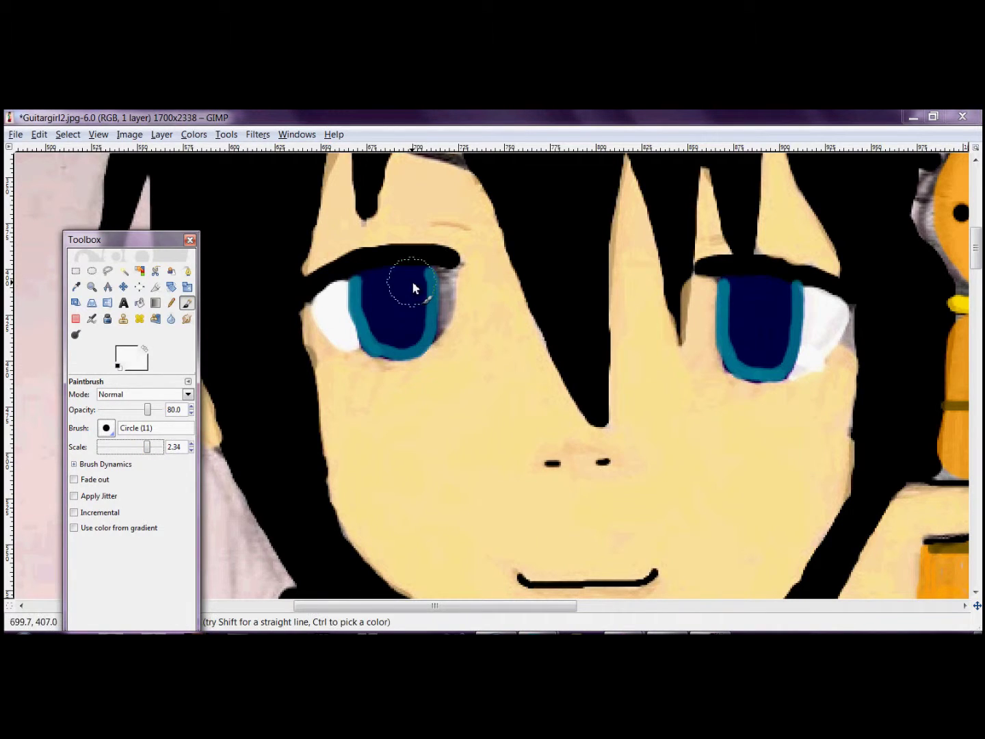
click(782, 297)
Dot a black pupil in the left iris with the Circle (03) brush.
click(127, 353)
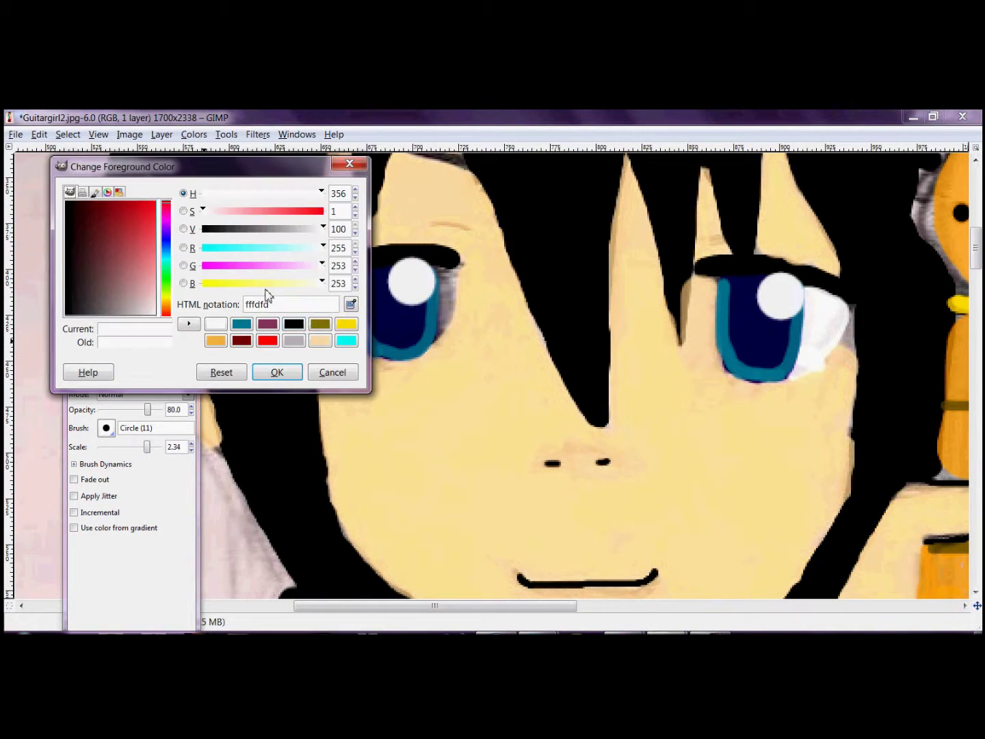
click(266, 323)
click(278, 373)
click(106, 428)
click(103, 468)
click(394, 308)
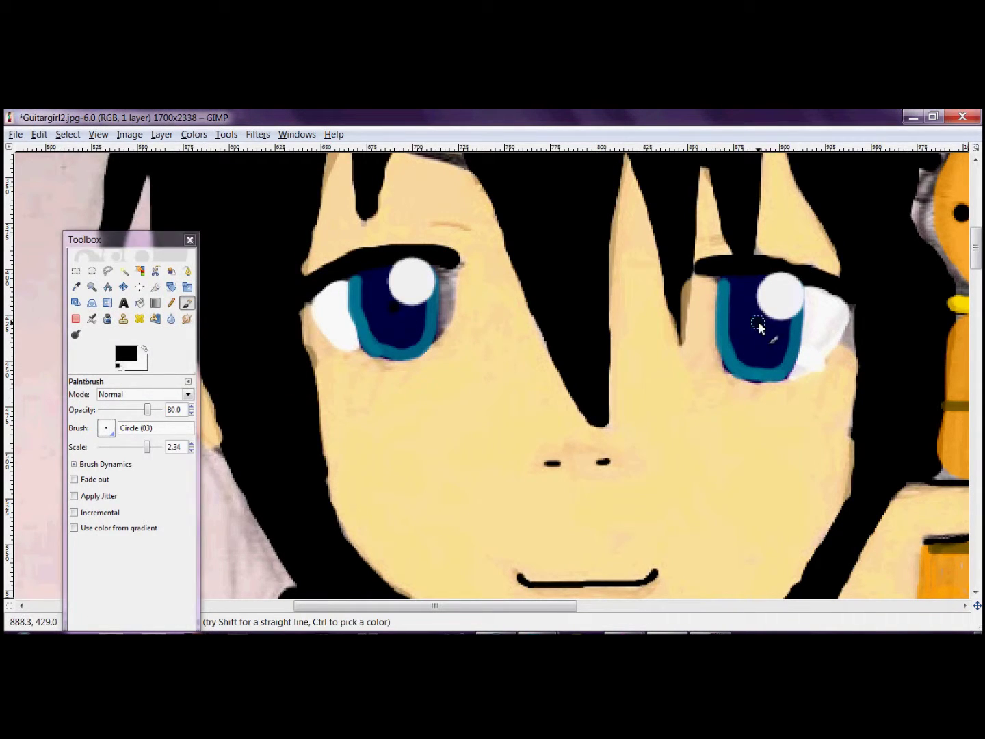
Zoom onto the right eye and dot its black pupil.
click(92, 287)
click(335, 441)
click(31, 134)
click(81, 420)
click(521, 403)
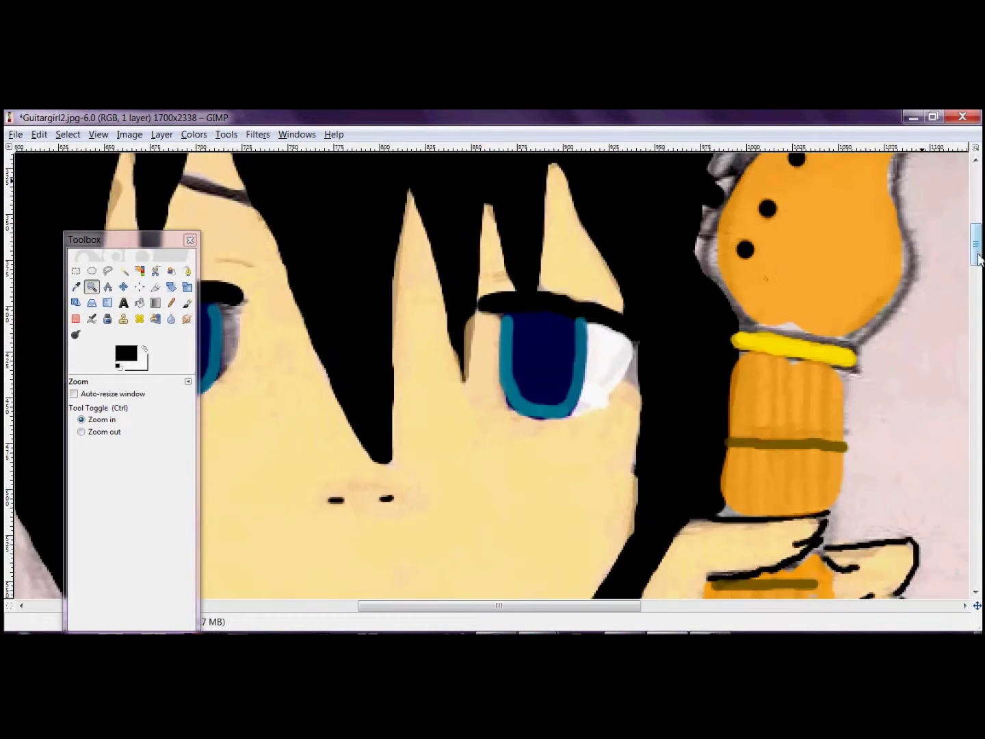
scroll(493, 376, left, 5)
click(187, 302)
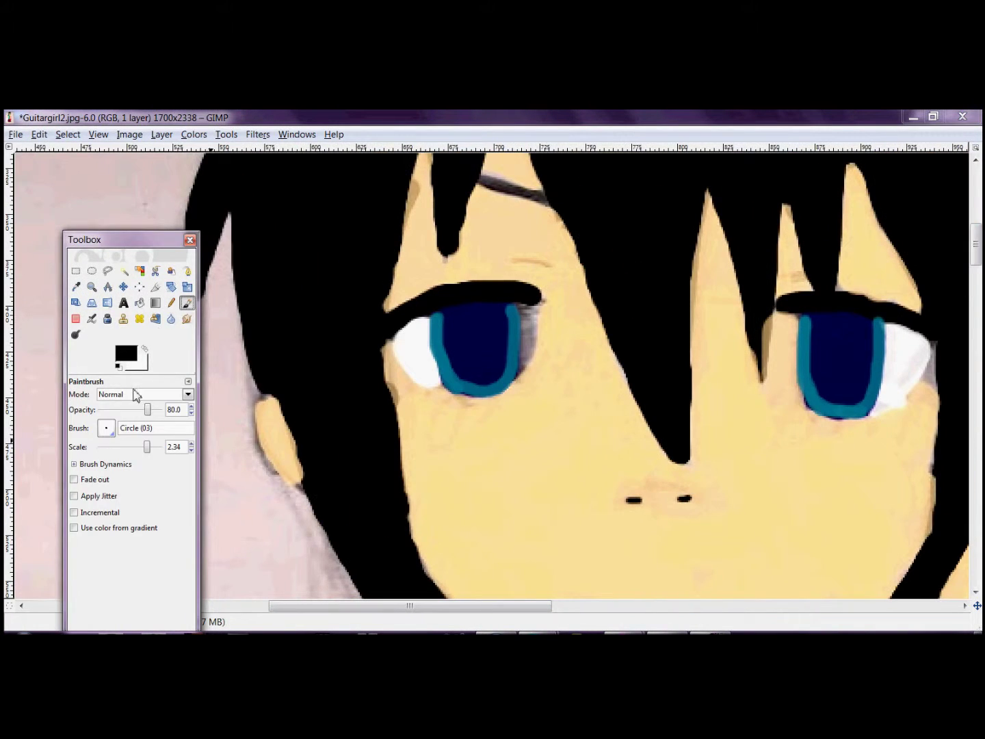
click(840, 357)
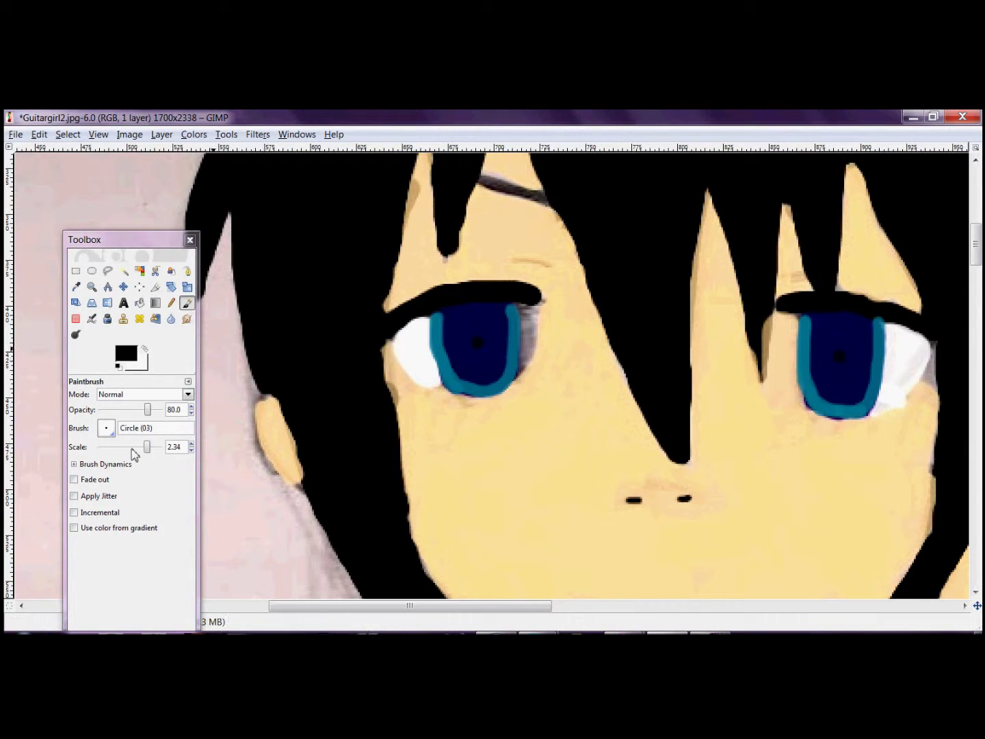
Add another white highlight circle to the left eye with the larger round brush.
click(127, 353)
click(63, 194)
click(275, 369)
click(108, 428)
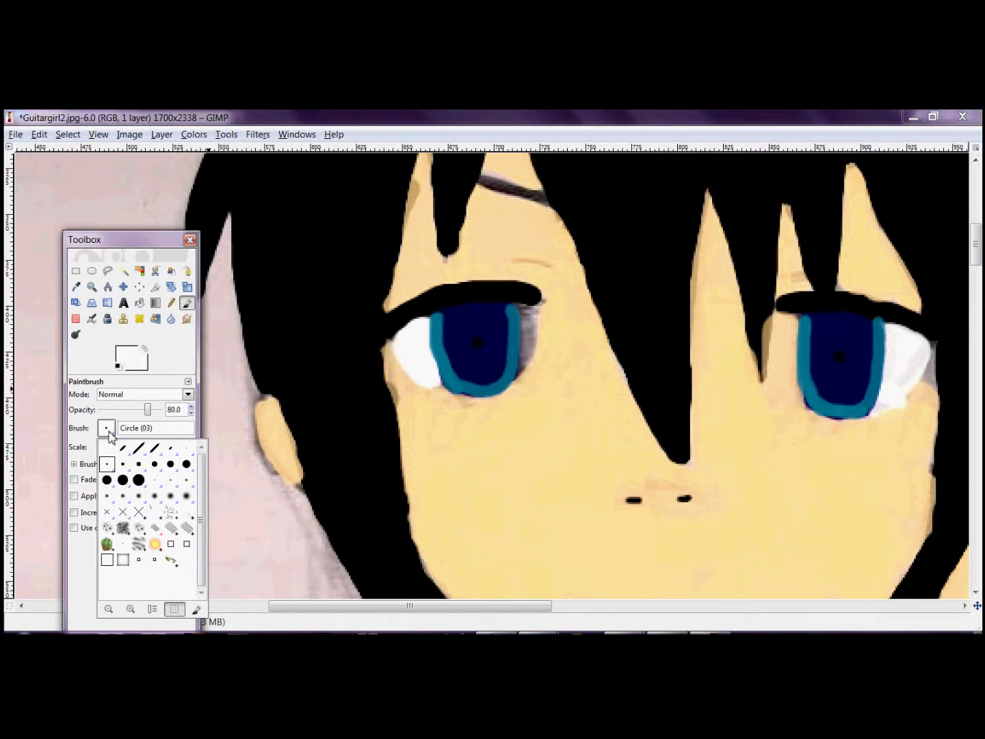
click(170, 464)
click(496, 317)
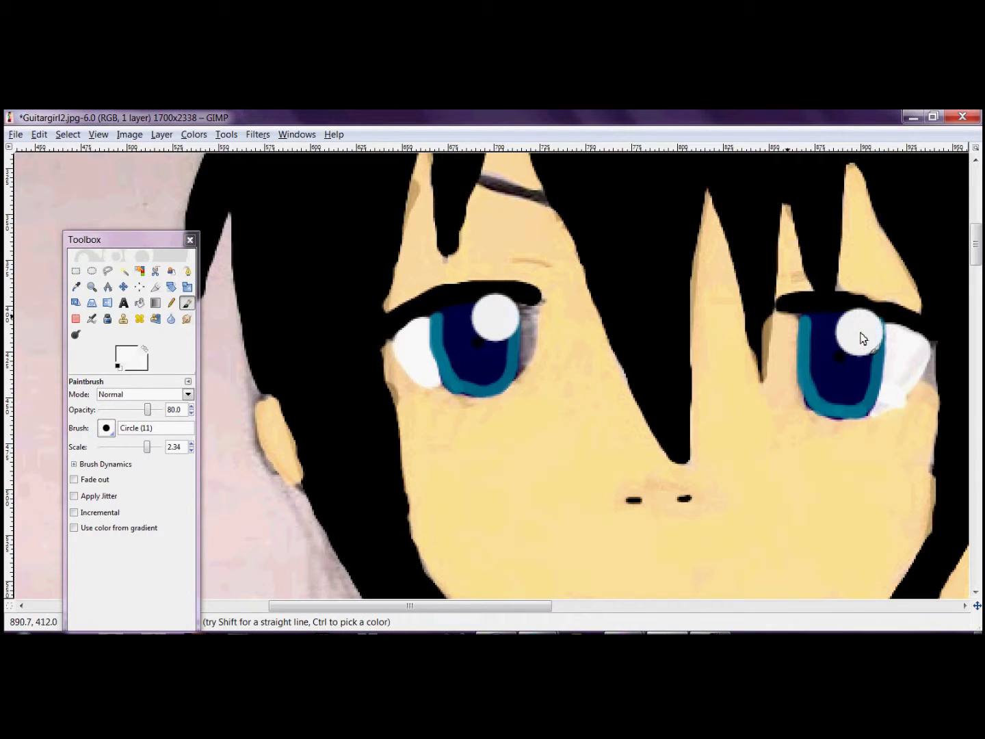
Stamp cyan Diagonal Star sparkles on both eyes, then zoom out to the whole figure.
click(91, 286)
click(187, 302)
click(107, 428)
click(126, 353)
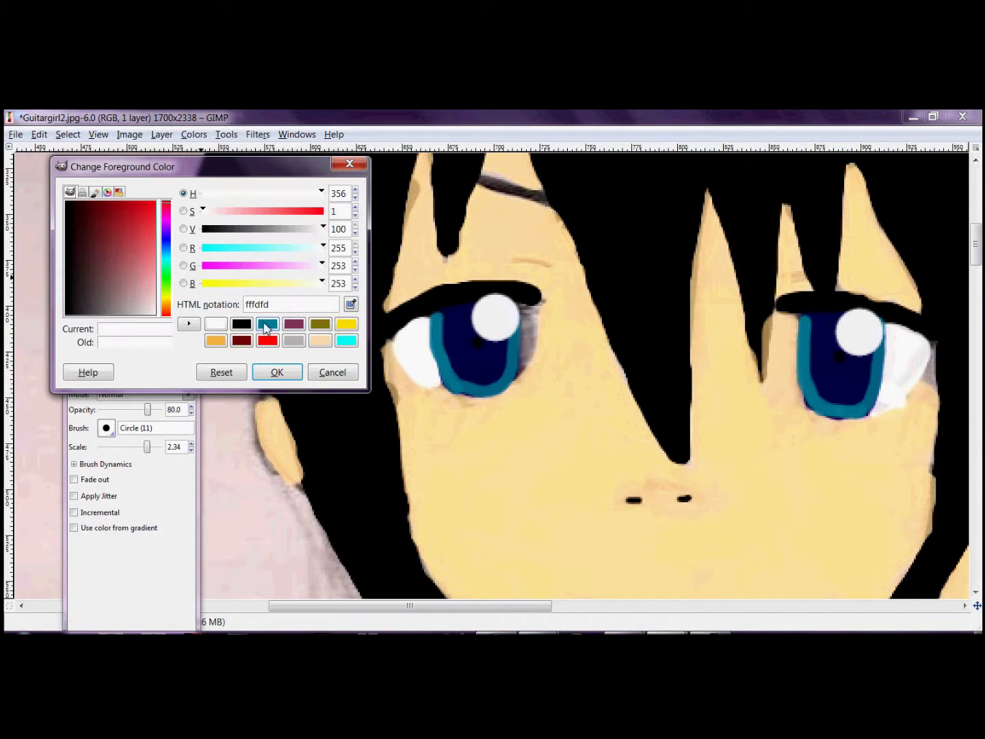
click(346, 341)
click(277, 372)
click(106, 427)
click(118, 519)
click(452, 367)
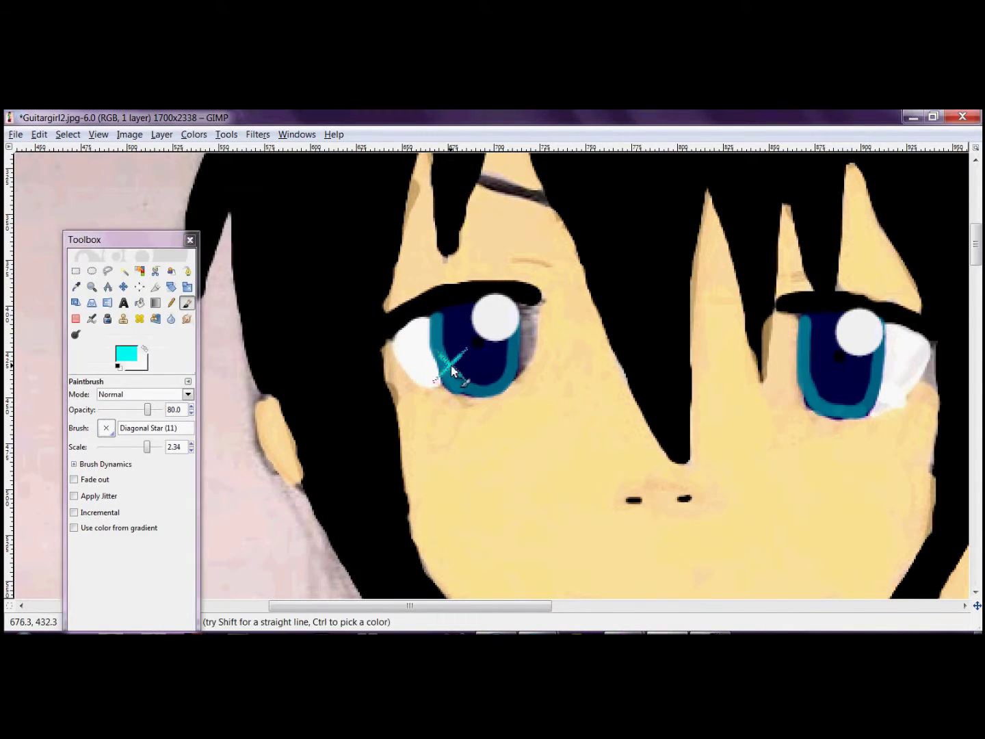
click(818, 384)
key(z)
click(469, 558)
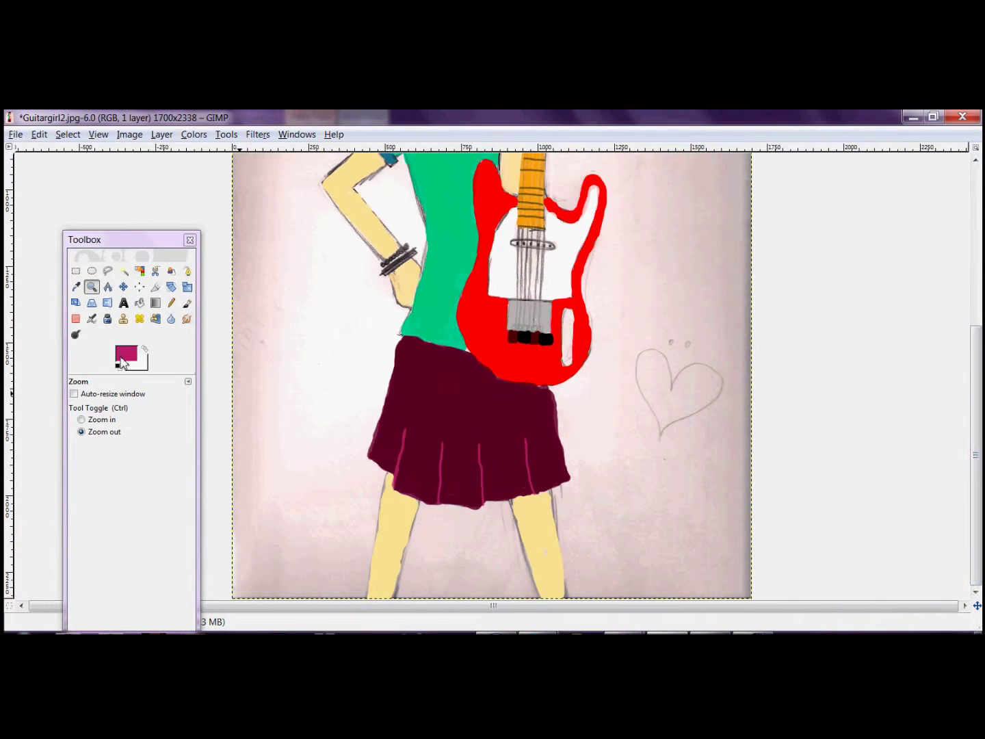
Airbrush orange shading along the left leg, discarding an earlier pink stroke.
click(188, 302)
click(194, 134)
click(92, 318)
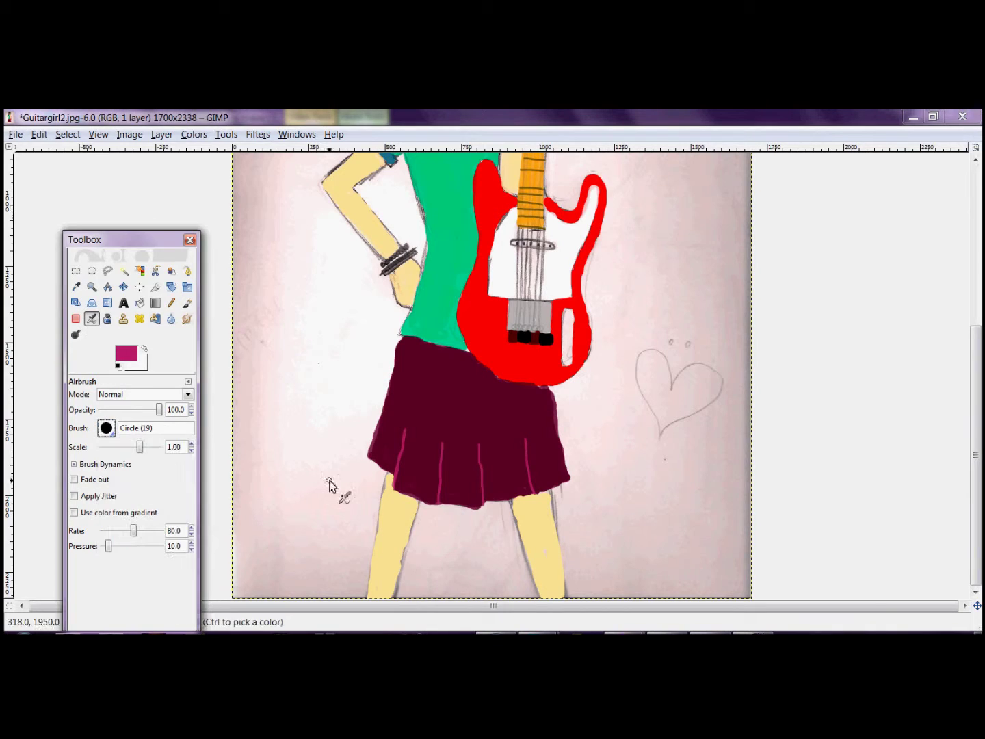
drag(364, 495, 358, 526)
click(39, 134)
click(126, 353)
click(274, 372)
drag(390, 476, 377, 589)
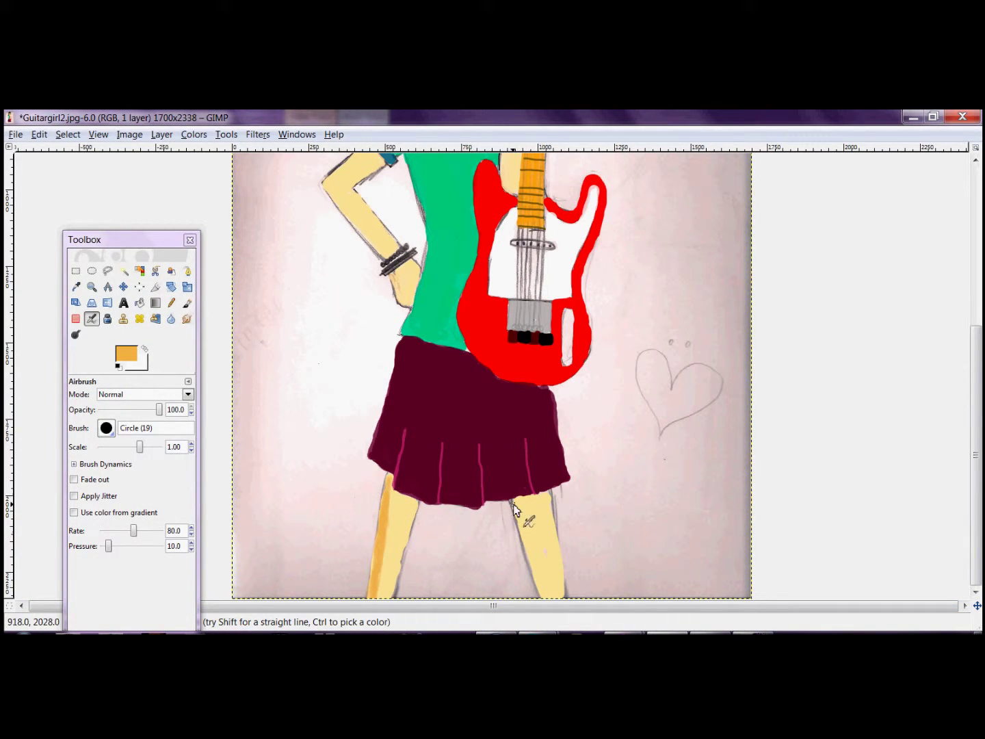
scroll(520, 479, up, 5)
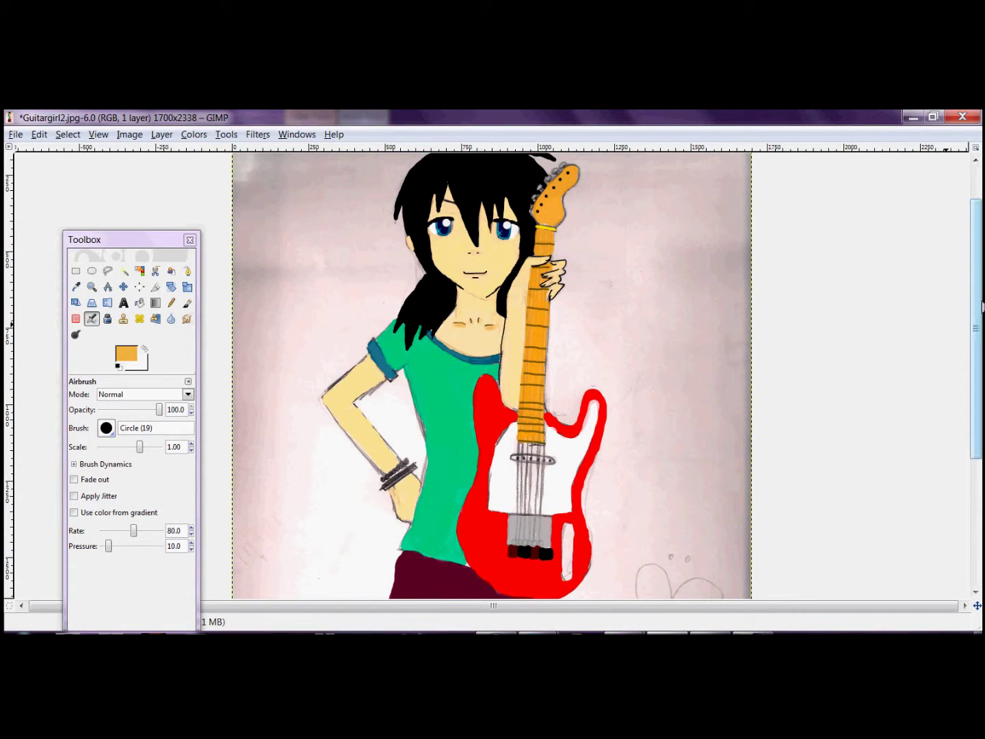
Airbrush brown shading just under the mouth line, undoing a stray stroke first.
key(z)
click(518, 377)
key(a)
drag(429, 462, 514, 458)
key(ctrl+z)
drag(421, 466, 497, 481)
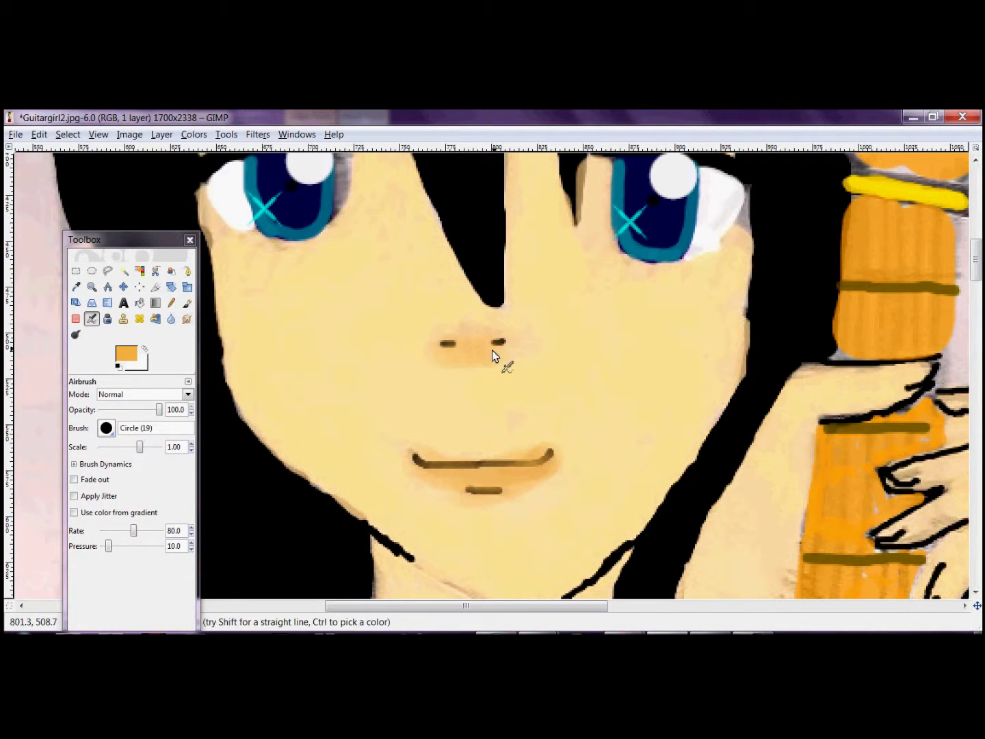
scroll(489, 350, up, 5)
click(92, 286)
click(81, 433)
click(479, 376)
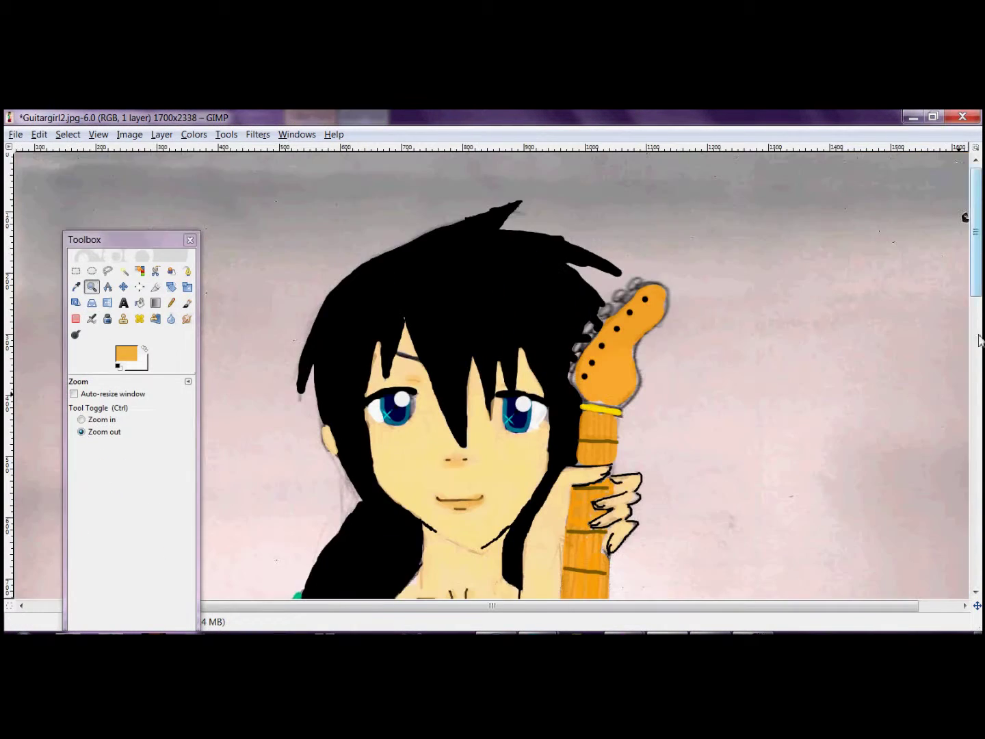
Airbrush the girl's lips pink.
click(40, 135)
click(126, 353)
drag(217, 265, 202, 266)
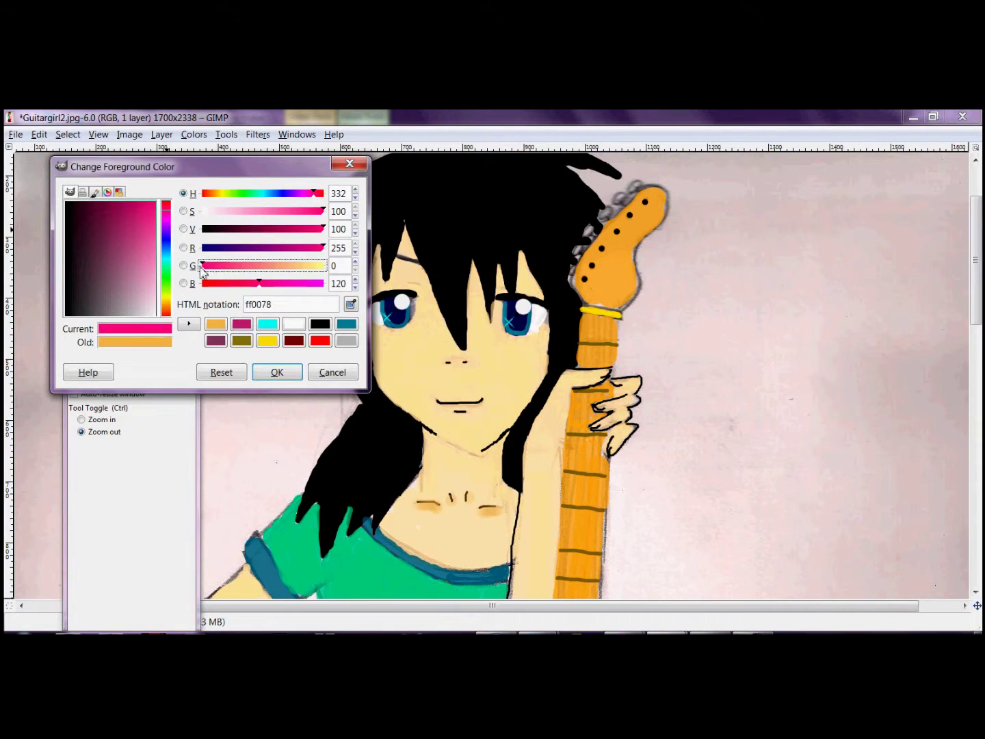
click(277, 373)
key(a)
drag(438, 403, 484, 402)
Try orange and brown, then settle on a blue-grey foreground colour.
click(126, 353)
click(293, 324)
click(274, 370)
scroll(965, 184, up, 2)
click(126, 353)
click(102, 292)
click(277, 373)
click(127, 354)
click(165, 255)
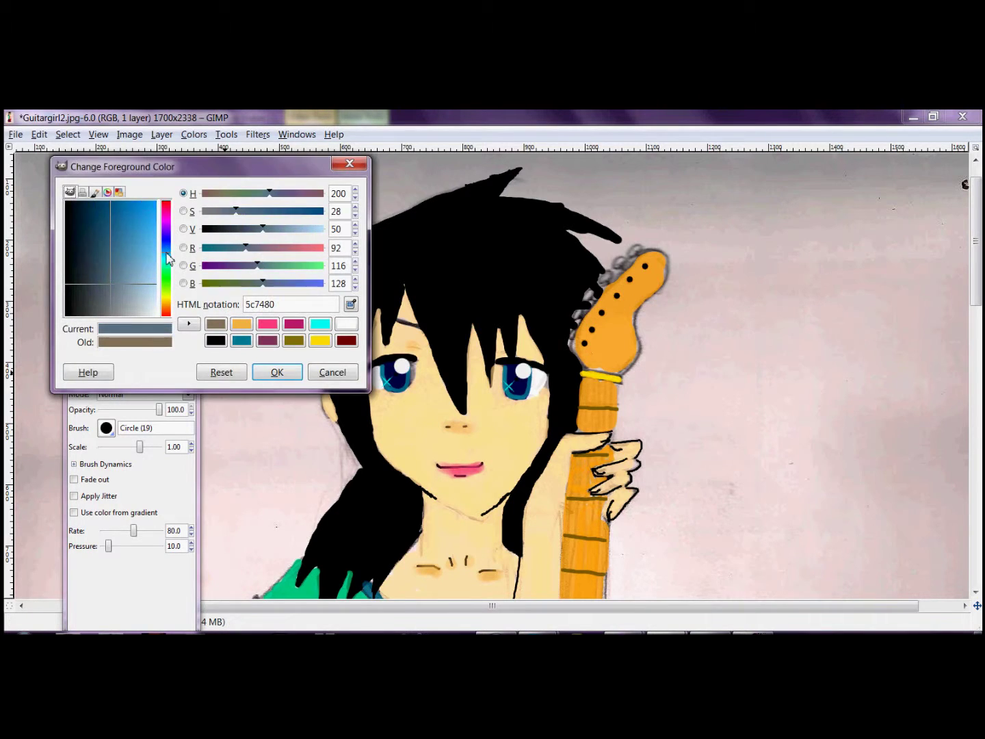
click(277, 373)
Airbrush blue-grey highlights over the fringe and upper-left hair outline, undoing stray strokes.
mouse_move(299, 359)
mouse_down()
mouse_move(301, 341)
mouse_move(501, 194)
mouse_up()
click(39, 135)
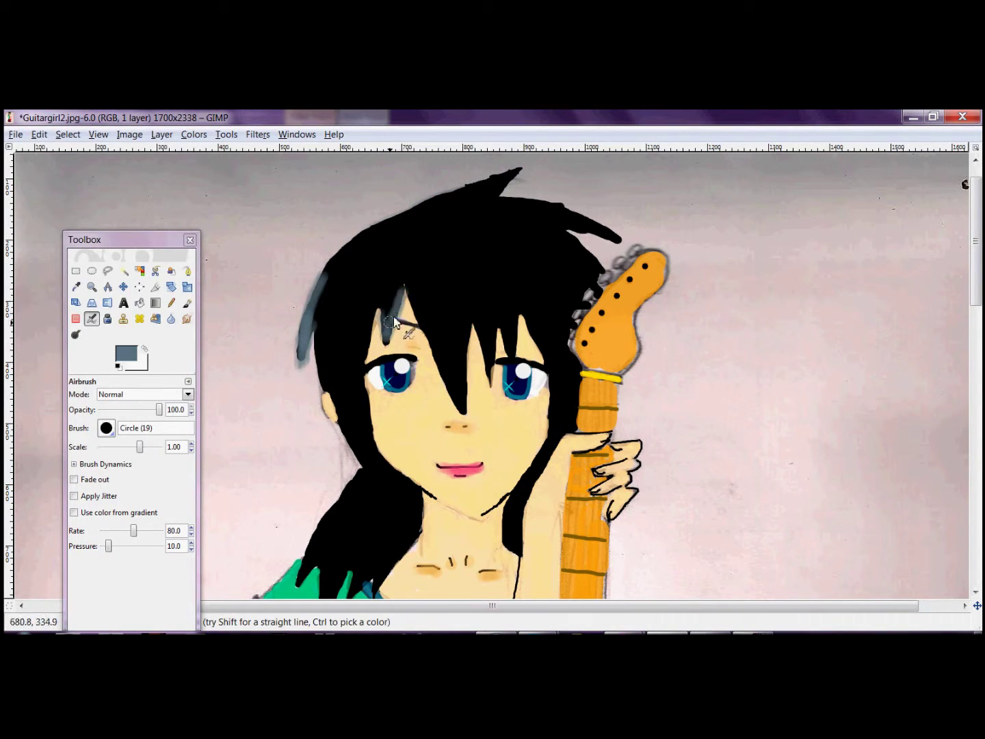
click(39, 134)
mouse_move(438, 329)
mouse_down()
mouse_move(455, 399)
mouse_move(501, 330)
mouse_up()
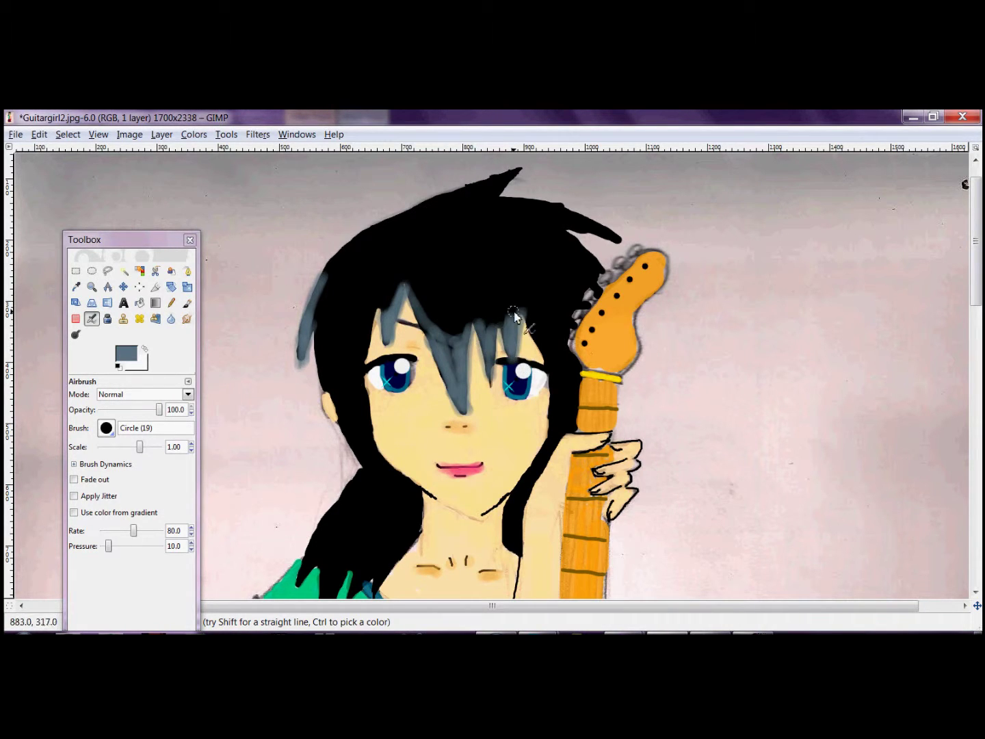
drag(319, 273, 405, 215)
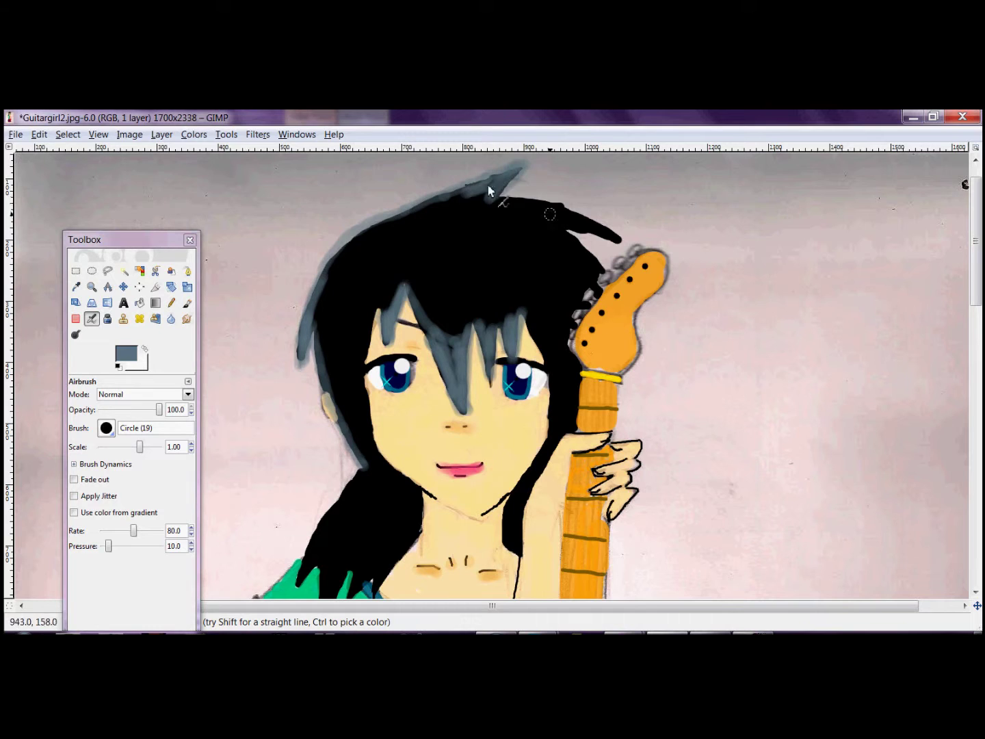
scroll(588, 232, down, 2)
scroll(479, 342, down, 3)
drag(308, 397, 330, 450)
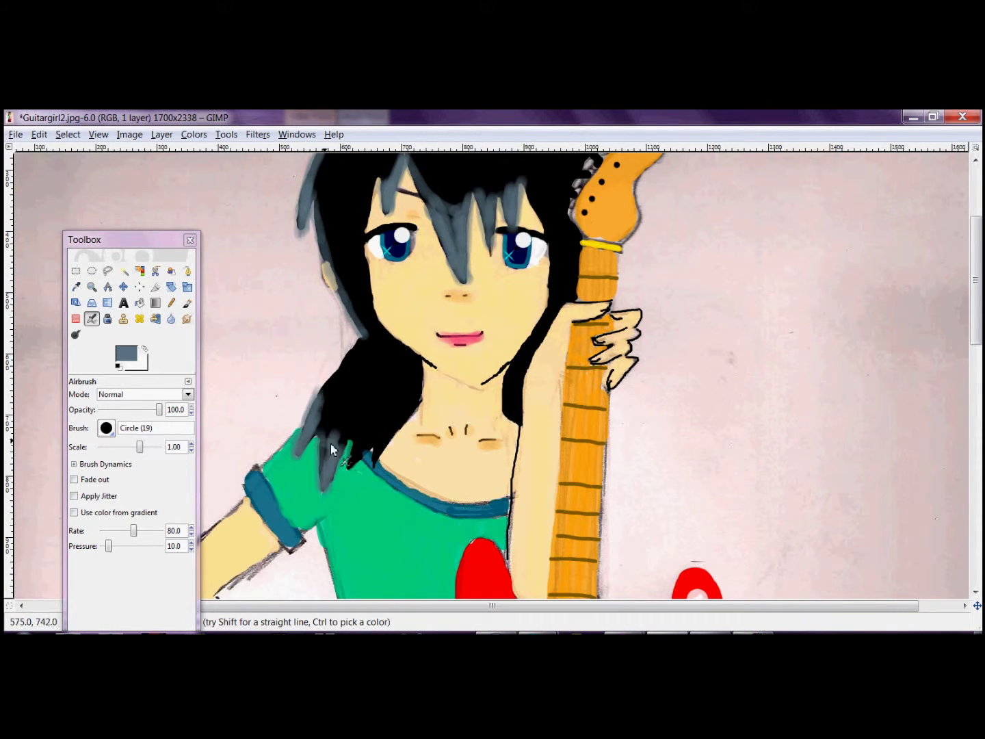
key(ctrl+z)
key(ctrl+z)
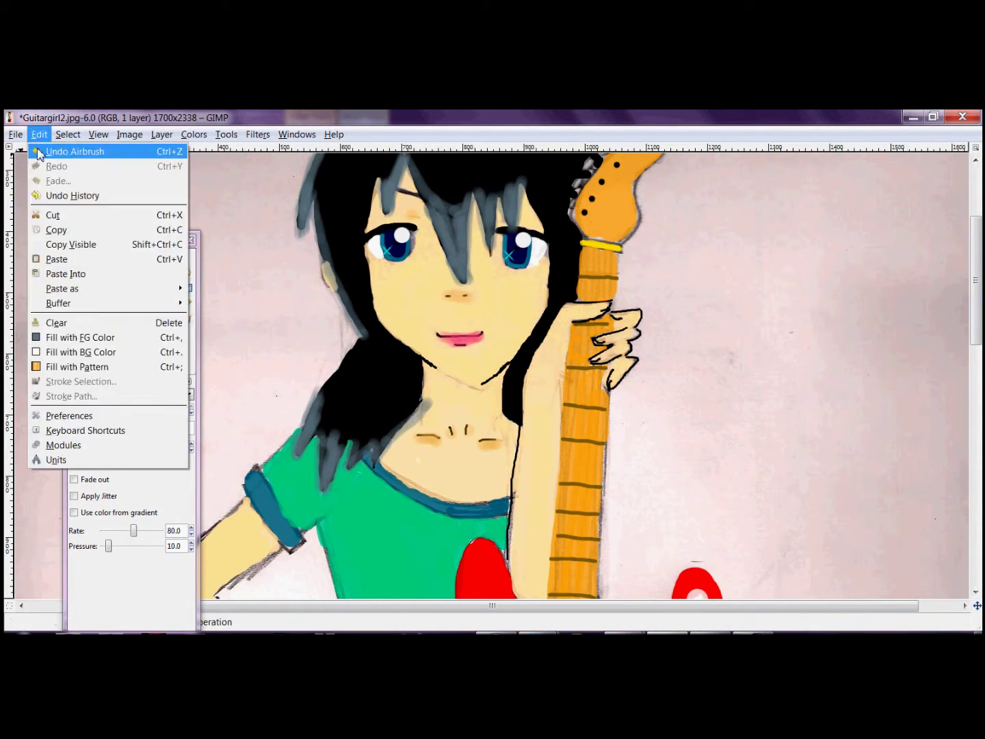
Return to the Airbrush, set a grey-blue foreground, and paint grey-blue highlights over the black hair.
key(m)
key(a)
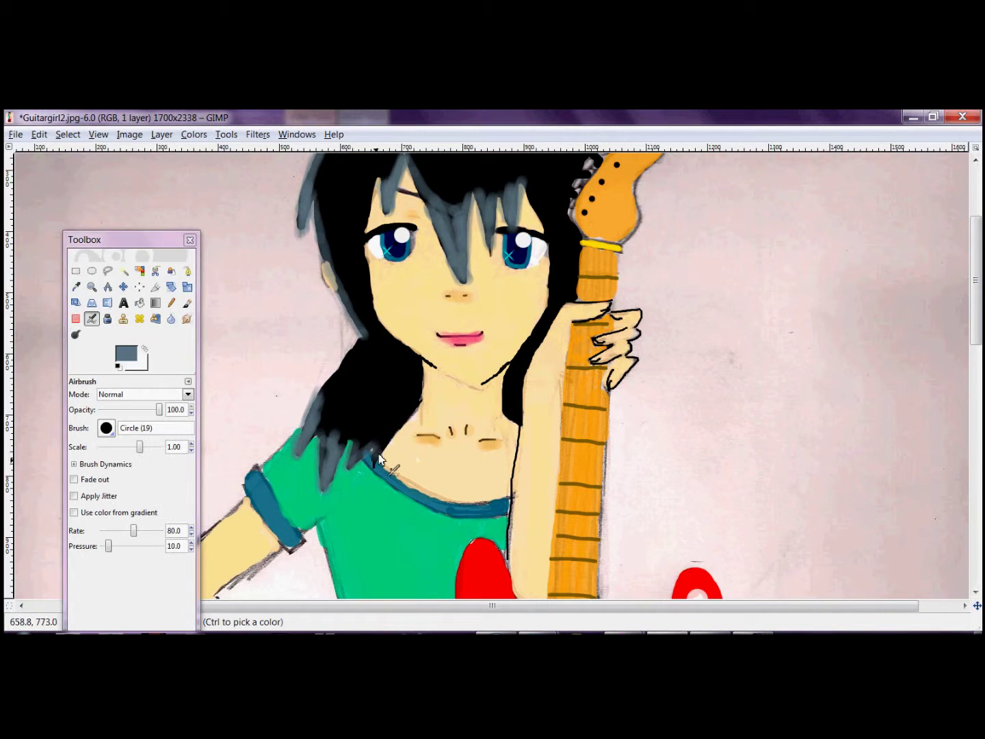
scroll(345, 444, up, 3)
click(126, 354)
click(246, 338)
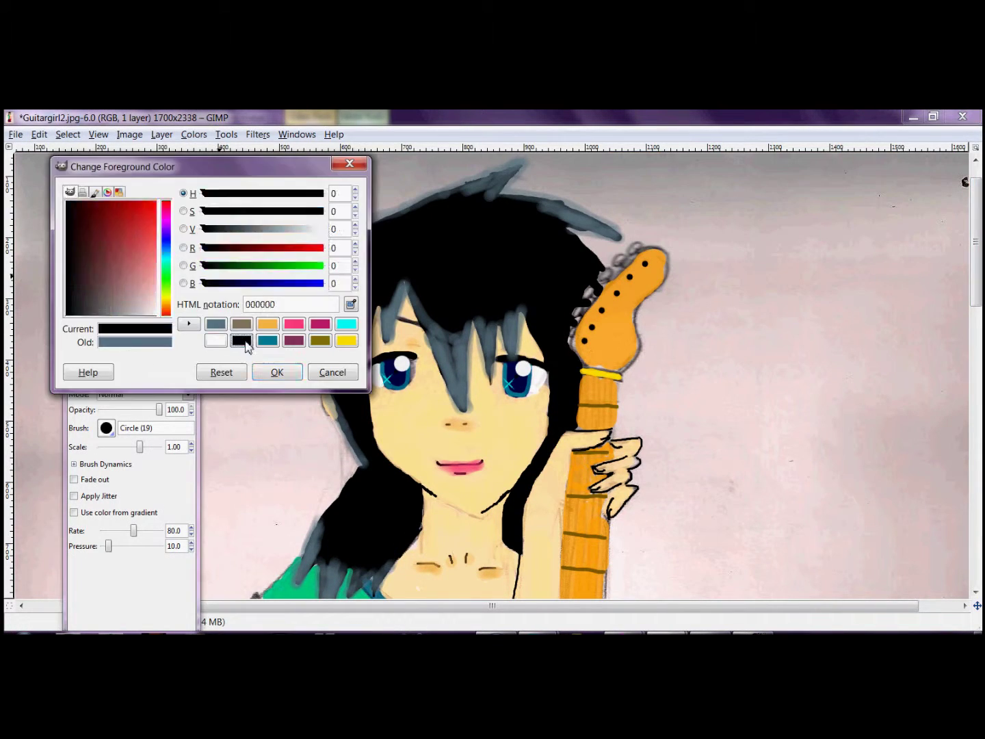
click(274, 371)
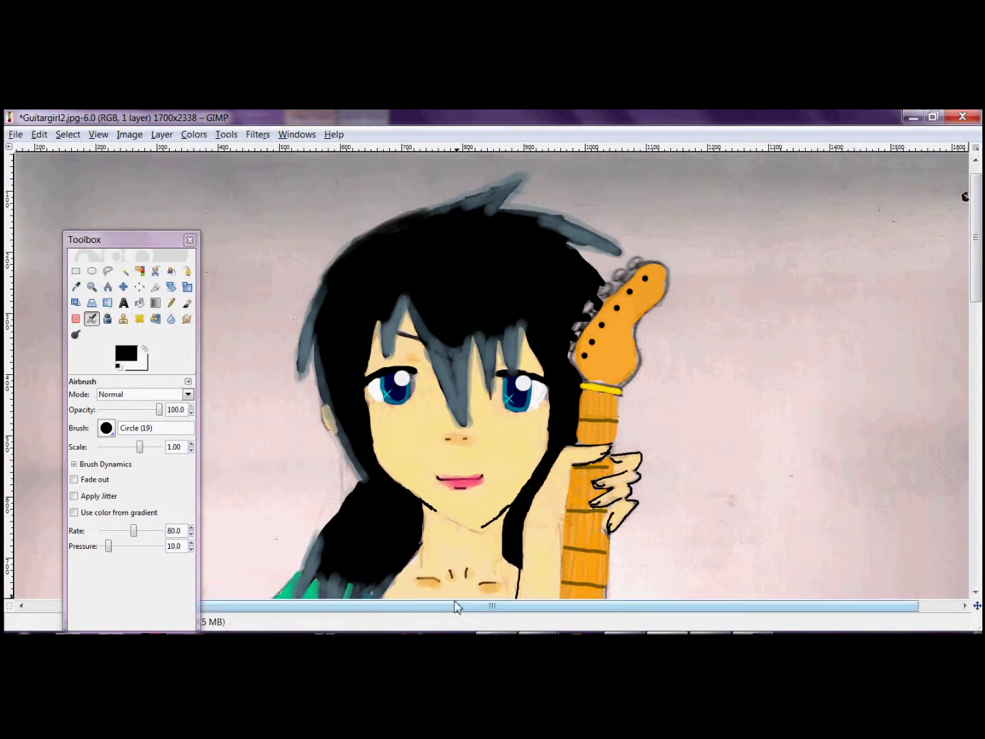
click(126, 353)
click(229, 323)
click(277, 372)
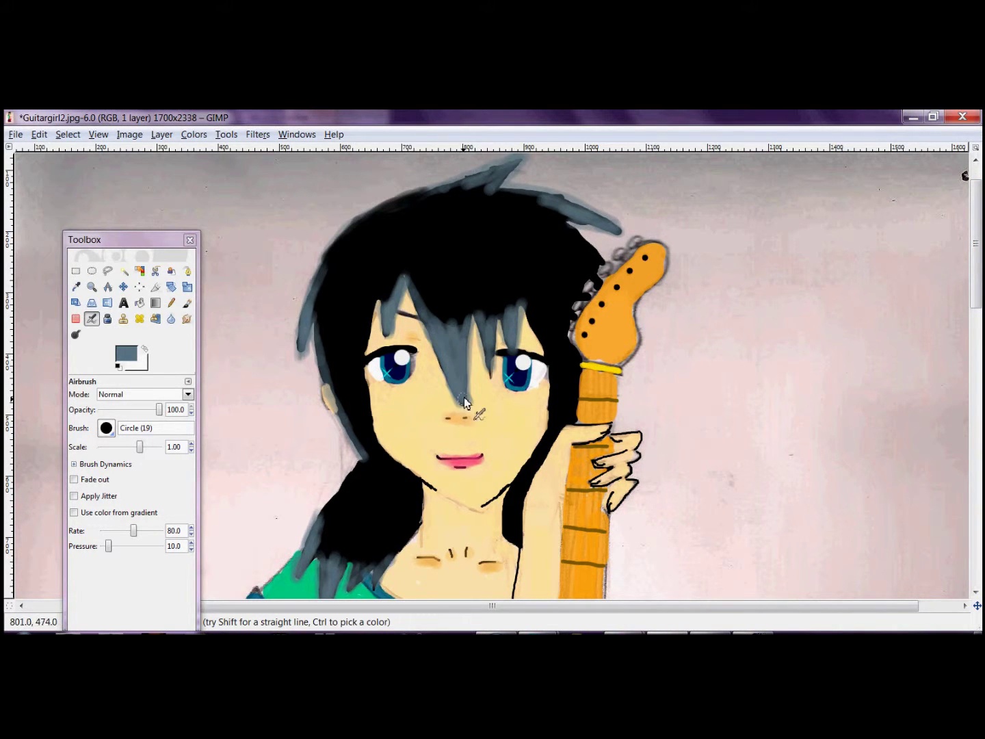
drag(348, 435, 341, 341)
drag(397, 219, 401, 253)
Switch to lighter blue and airbrush zigzag streaks across the top and down the strands.
drag(478, 218, 534, 292)
click(127, 353)
click(133, 287)
click(277, 371)
drag(361, 377, 329, 306)
drag(464, 288, 503, 273)
mouse_move(540, 229)
mouse_down()
mouse_move(549, 273)
mouse_move(503, 233)
mouse_up()
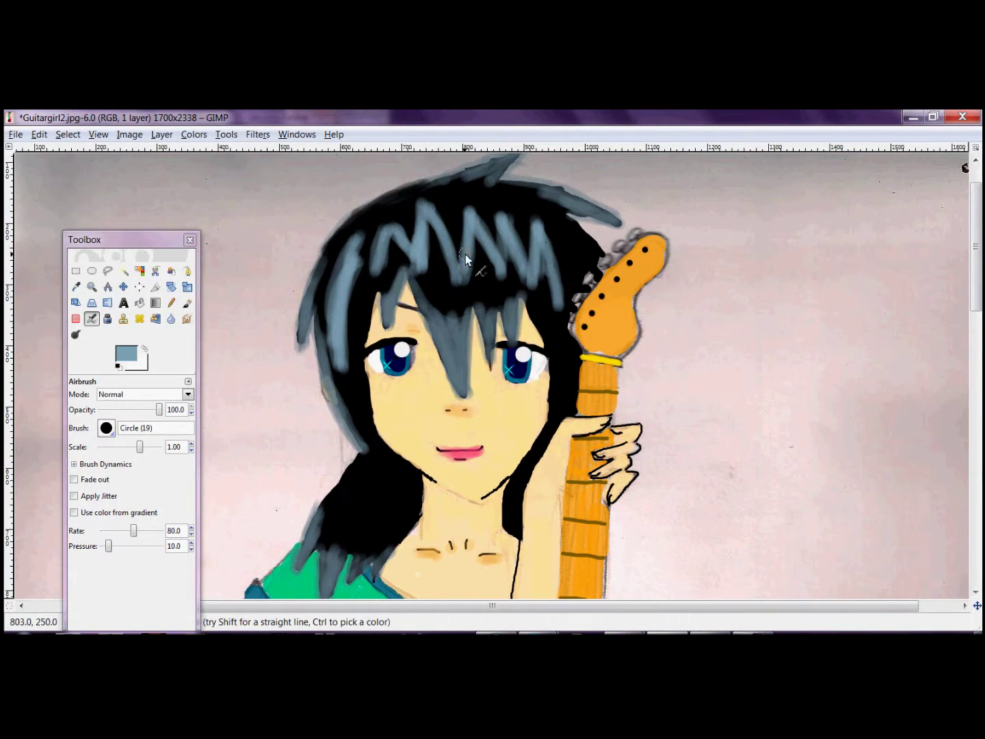
mouse_move(357, 366)
mouse_down()
mouse_move(371, 478)
mouse_move(361, 482)
mouse_up()
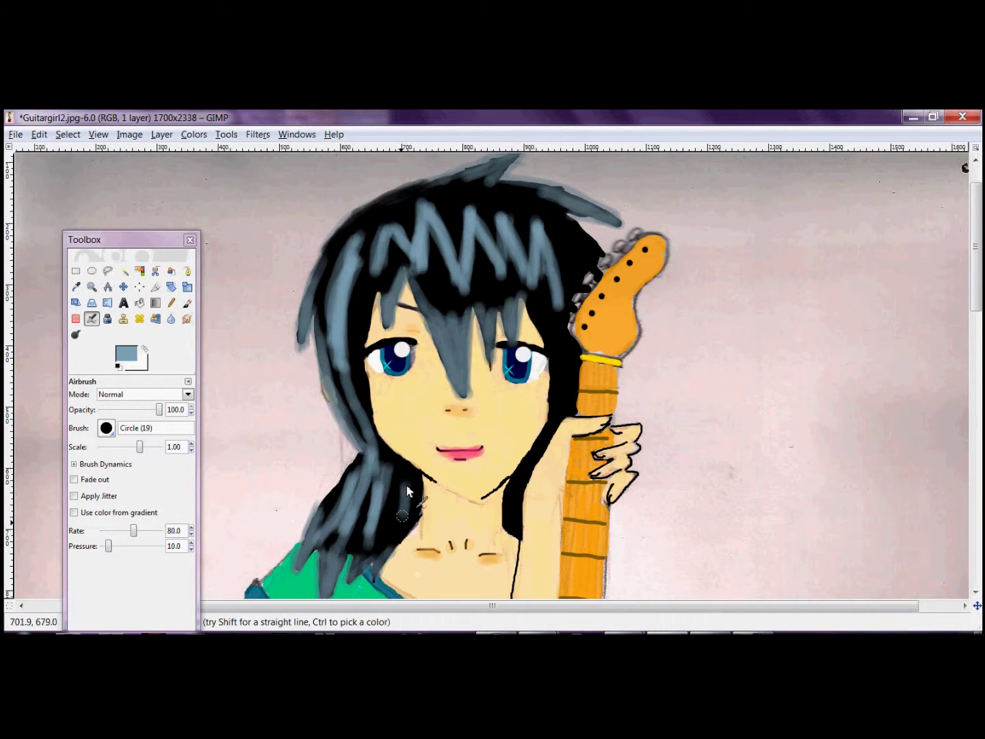
drag(369, 287, 384, 210)
drag(468, 276, 571, 305)
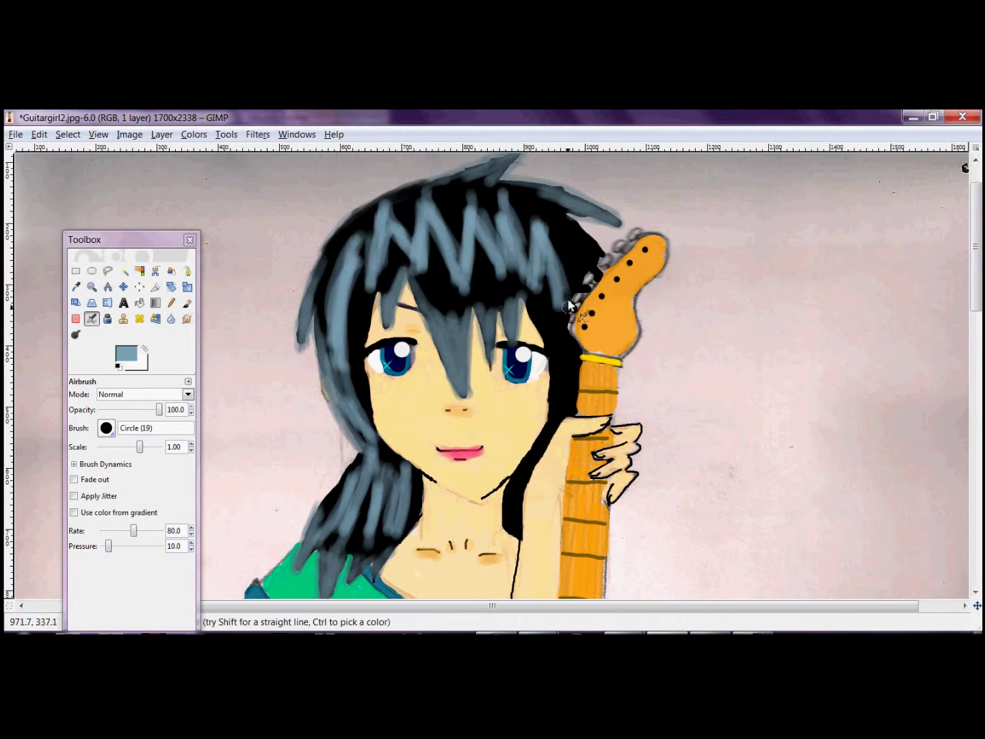
Reset the foreground to black and zoom out to view the whole drawing.
click(126, 354)
click(272, 369)
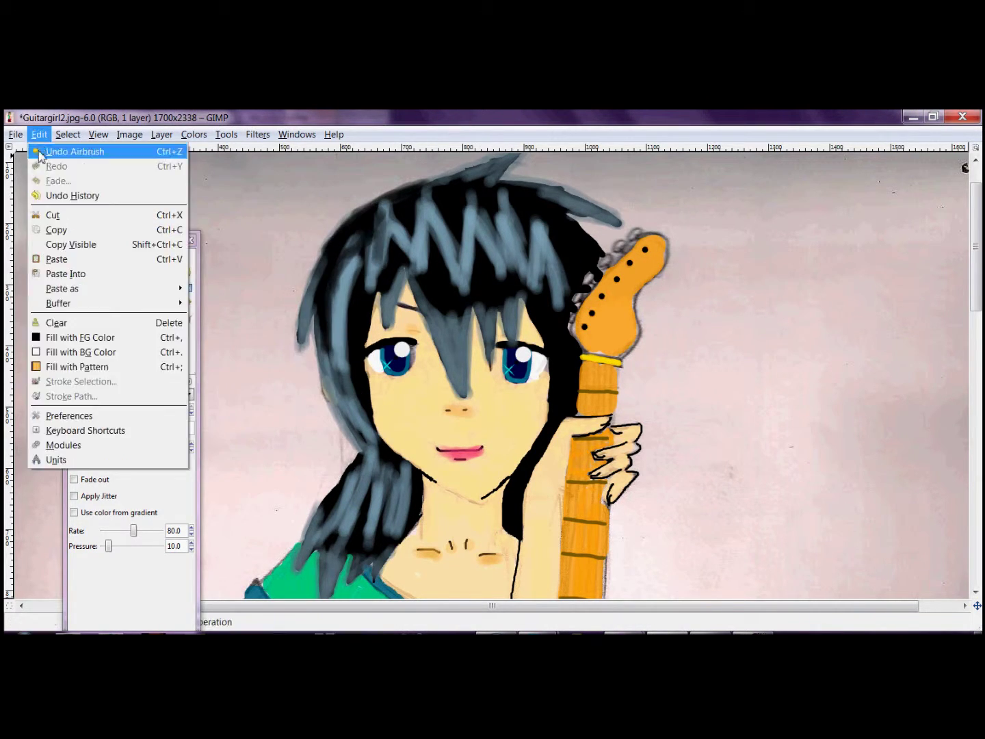
click(92, 286)
click(520, 342)
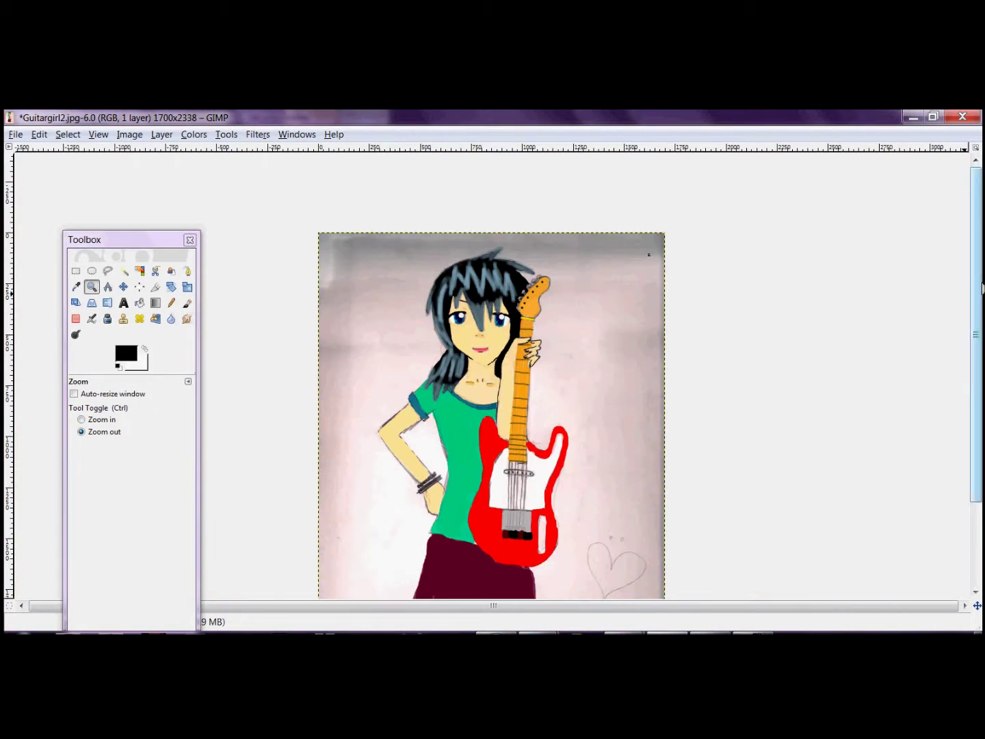
click(40, 135)
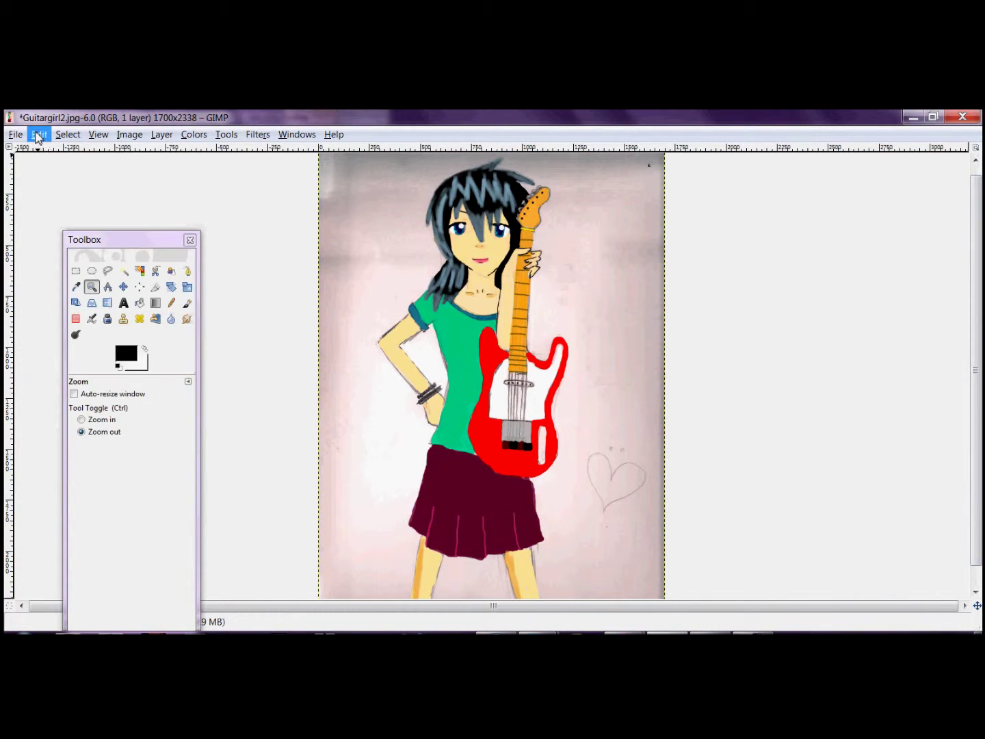
Zoom in on the face and airbrush the upper-left, lower-left and right hair strands blue-grey.
key(grave)
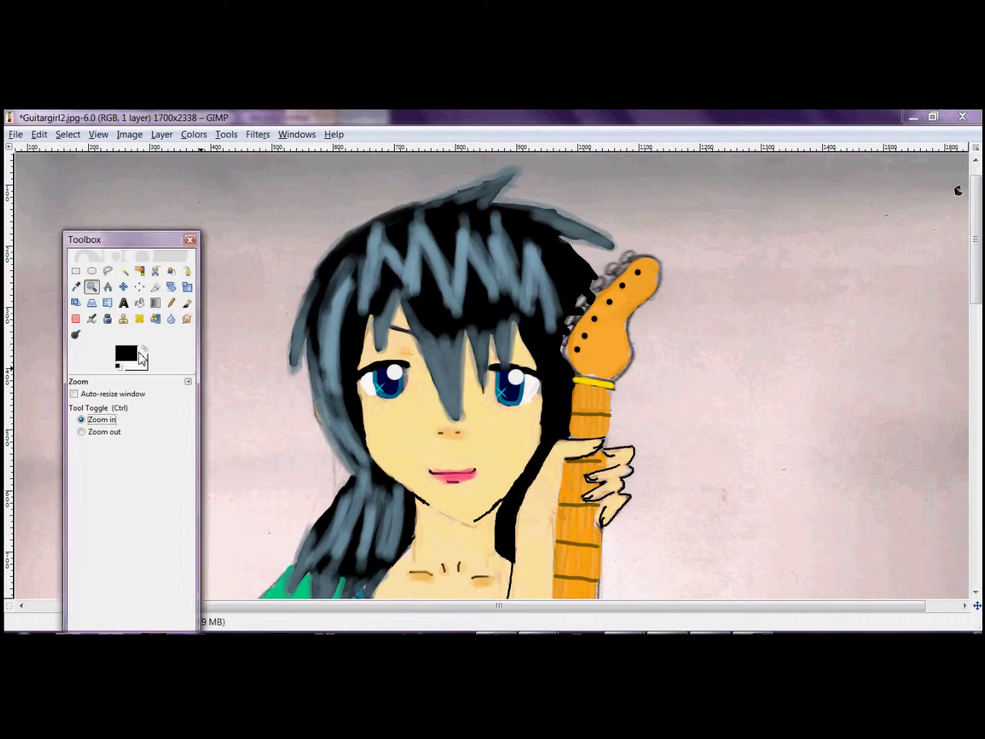
ctrl+click(304, 391)
key(a)
mouse_move(336, 257)
mouse_down()
mouse_move(324, 376)
mouse_move(384, 260)
mouse_move(359, 275)
mouse_move(430, 305)
mouse_move(472, 206)
mouse_move(450, 206)
mouse_up()
mouse_move(381, 309)
mouse_down()
mouse_move(330, 513)
mouse_move(342, 554)
mouse_move(376, 482)
mouse_up()
mouse_move(491, 213)
mouse_down()
mouse_move(568, 286)
mouse_move(564, 379)
mouse_move(564, 321)
mouse_move(509, 557)
mouse_up()
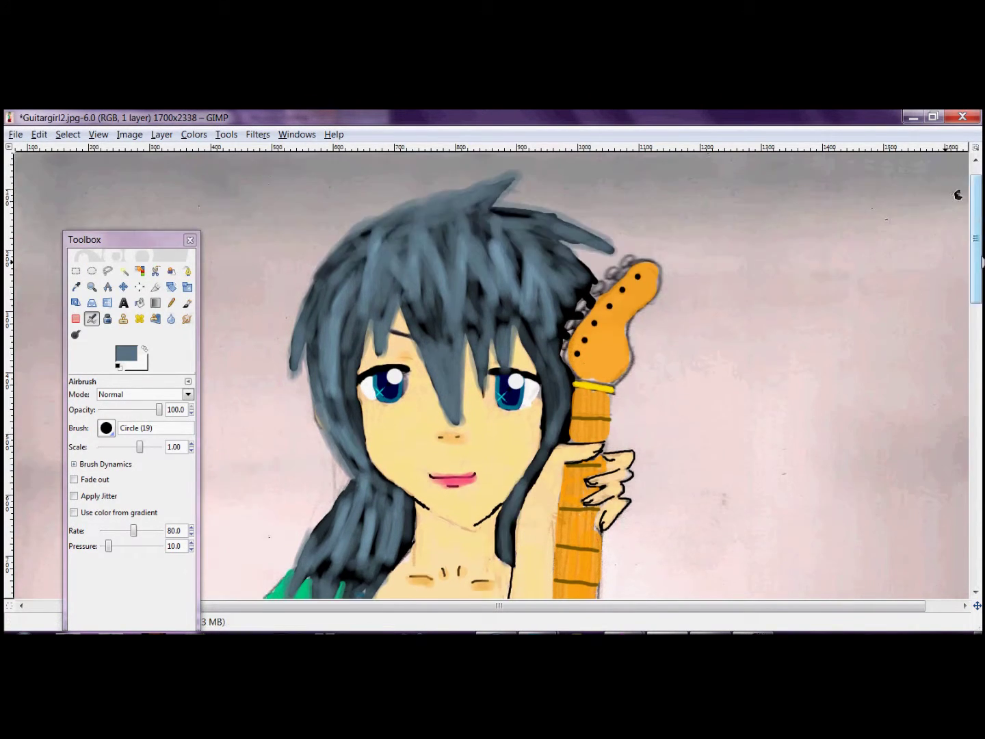
scroll(479, 298, up, 1)
scroll(451, 294, down, 3)
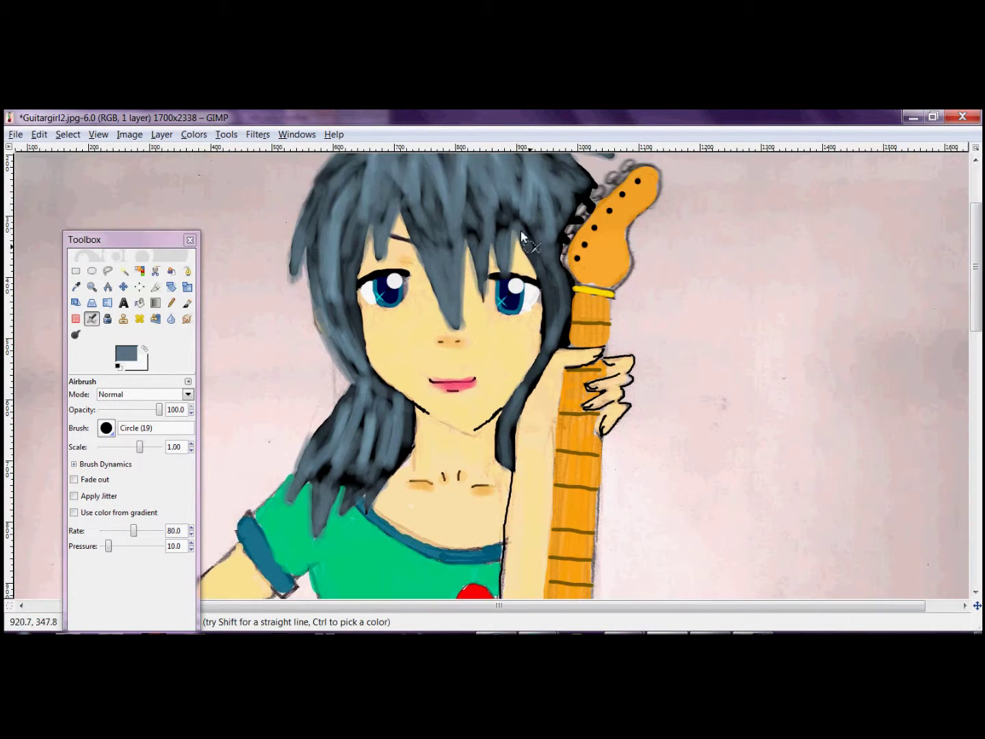
scroll(390, 233, up, 1)
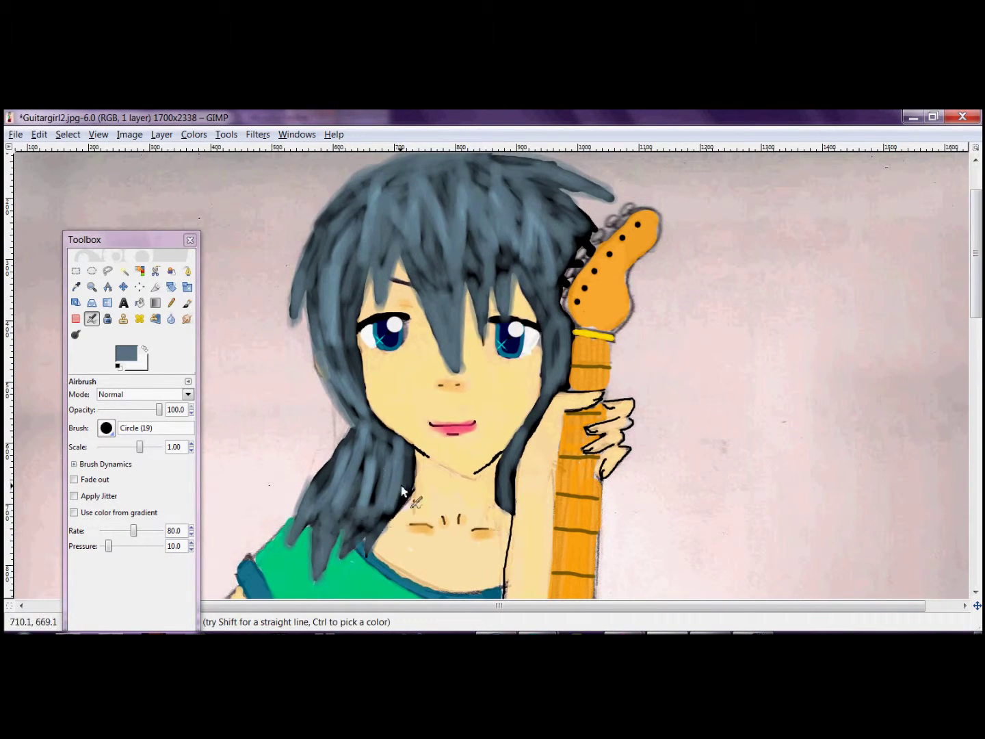
Add a teal stroke down the hair's left edge, then choose grey-blue in the colour chooser.
drag(301, 254, 293, 312)
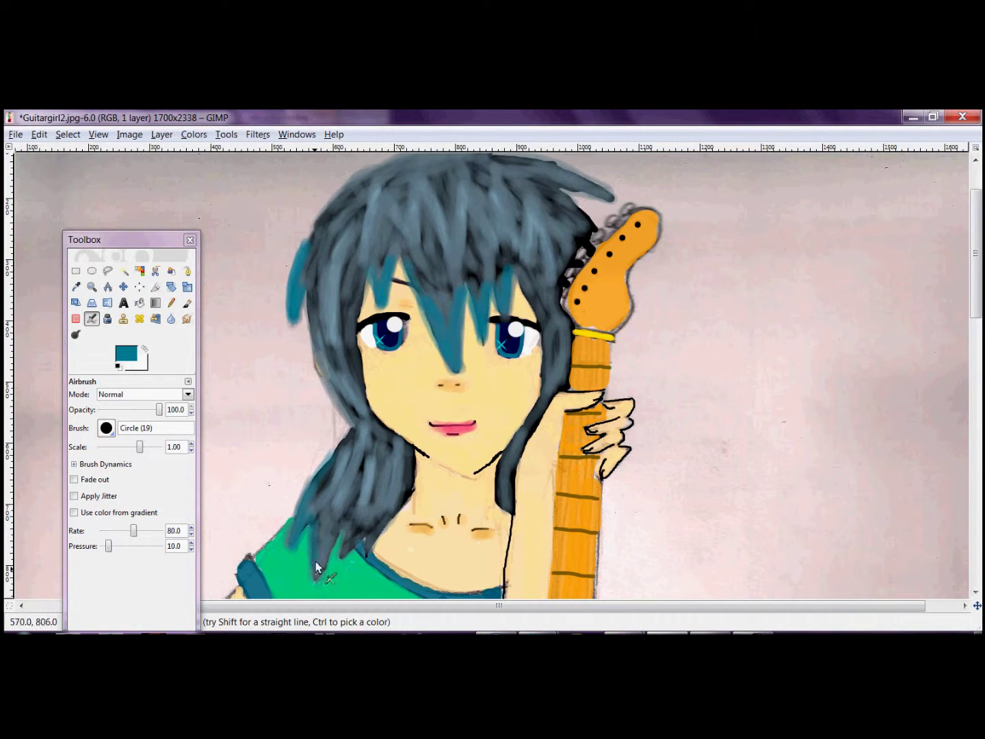
scroll(537, 218, up, 2)
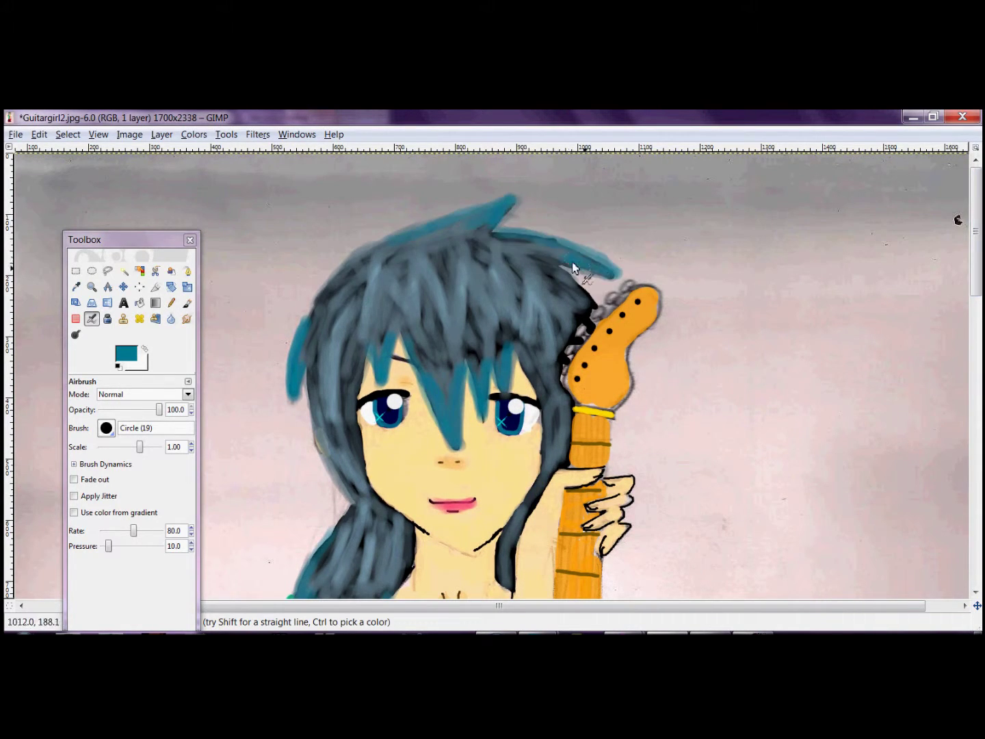
scroll(913, 378, down, 4)
scroll(913, 379, up, 2)
click(126, 354)
click(216, 323)
Try a light grey-blue zigzag highlight across the hair, then undo it.
click(277, 373)
click(127, 354)
click(294, 323)
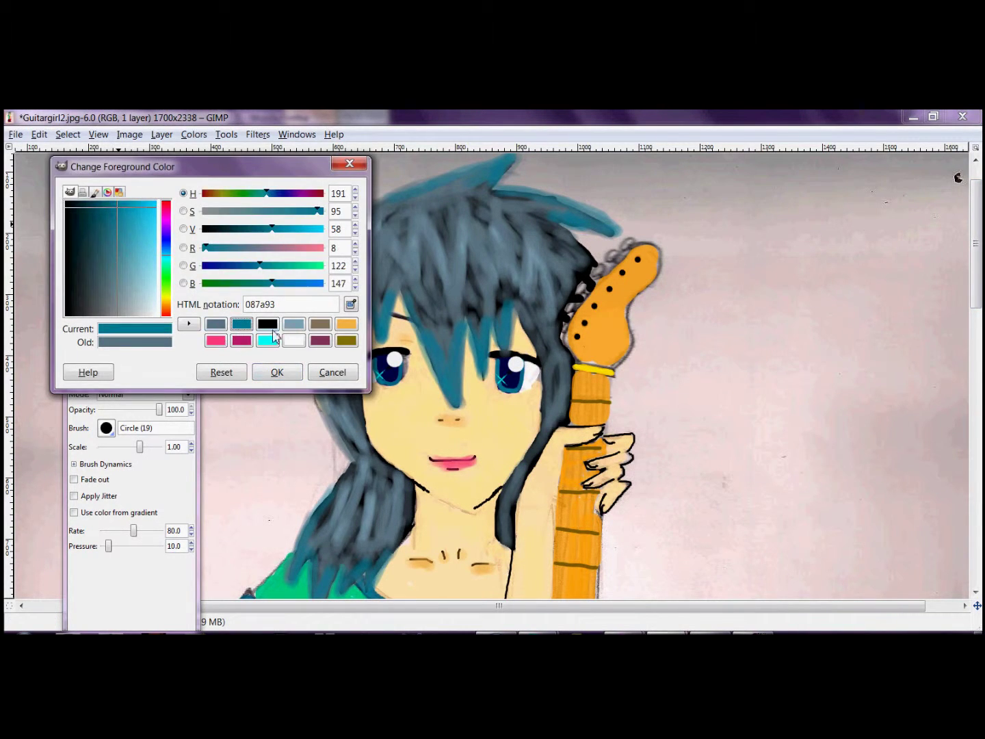
click(277, 373)
drag(410, 279, 502, 242)
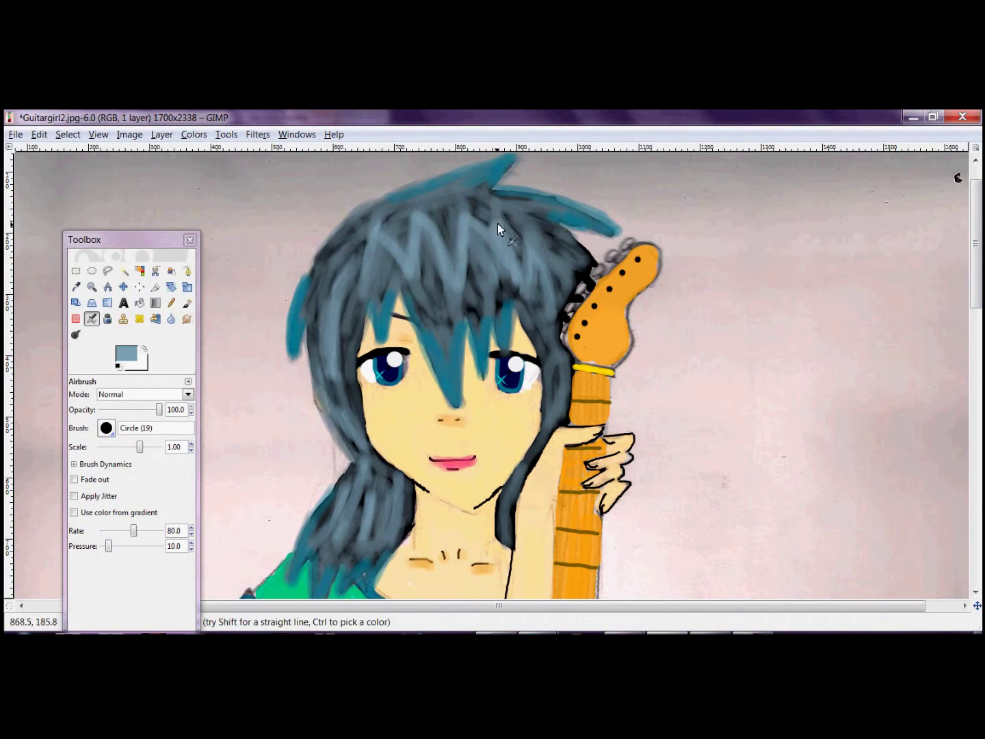
click(39, 134)
click(78, 149)
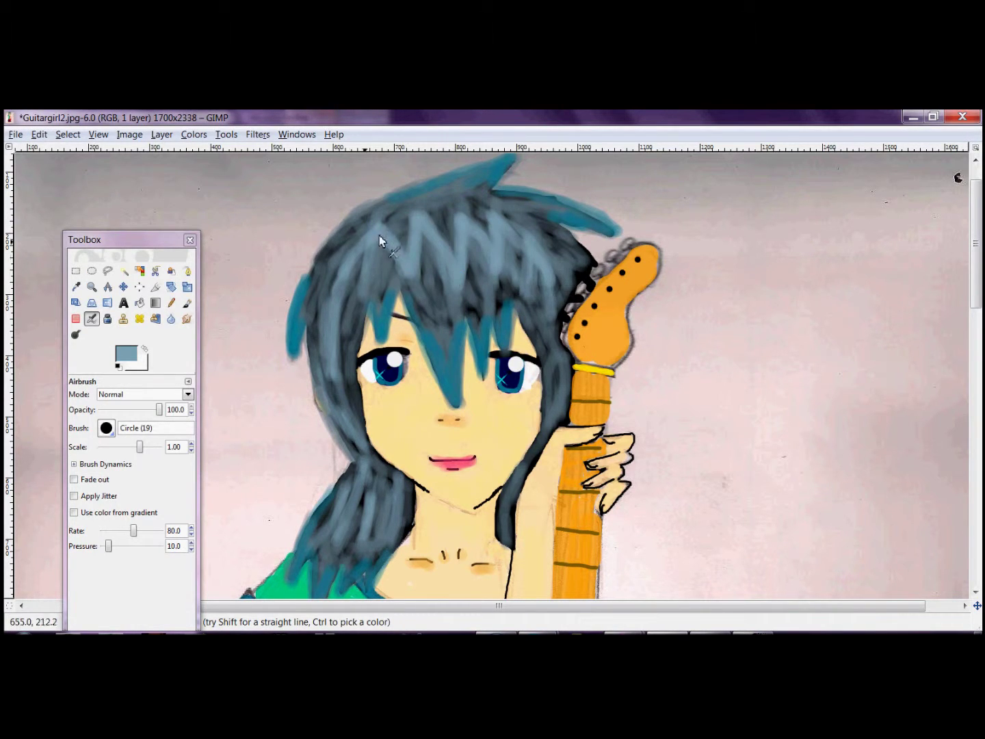
Brighten the hair's left side, then paint and undo a black outline stroke.
drag(321, 298, 332, 410)
scroll(479, 334, down, 3)
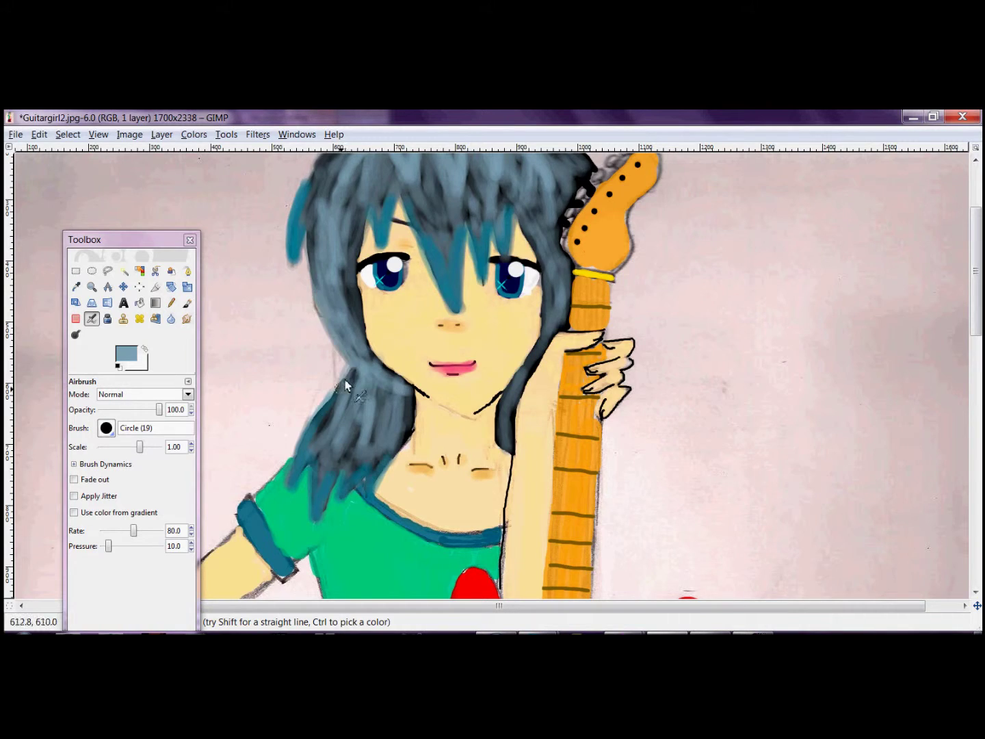
scroll(345, 386, up, 3)
key(d)
mouse_move(323, 320)
mouse_down()
mouse_move(373, 212)
mouse_move(429, 209)
mouse_up()
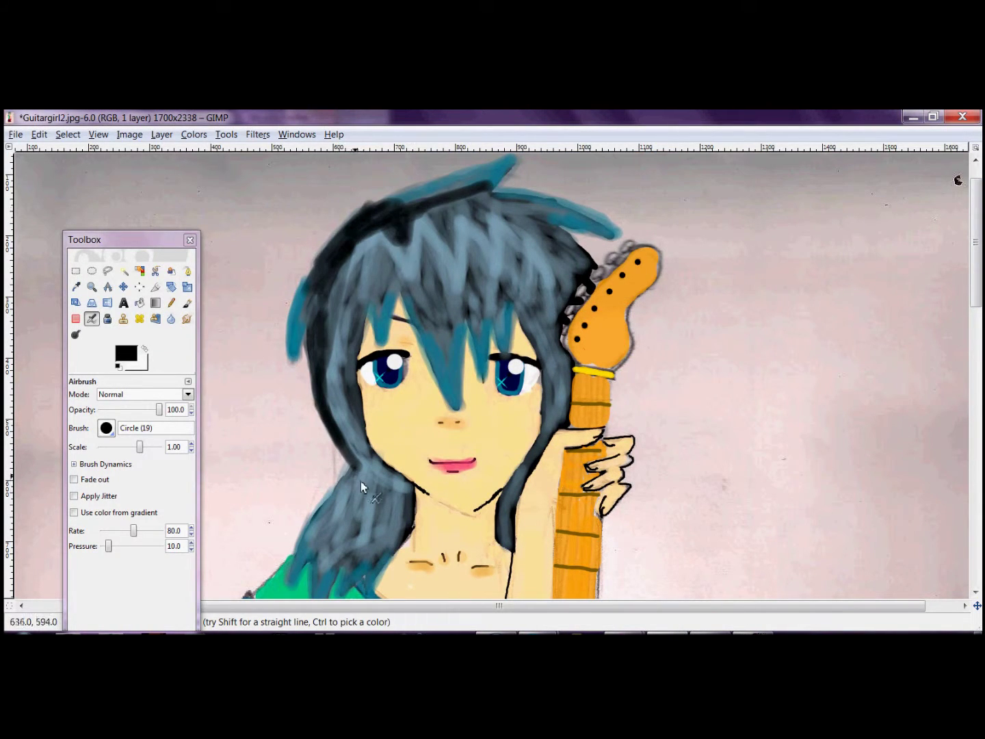
key(alt+e)
key(u)
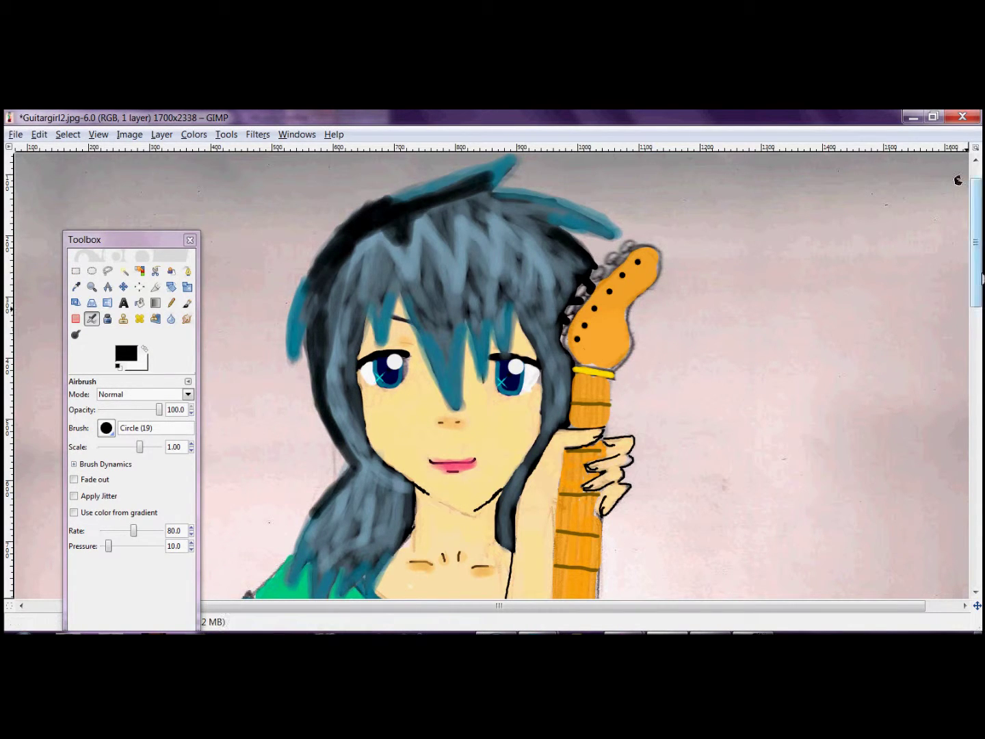
Set the foreground back to grey-blue and zoom out to view the whole drawing.
scroll(501, 462, down, 2)
scroll(520, 354, up, 1)
click(126, 354)
ctrl+click(405, 268)
scroll(383, 407, down, 3)
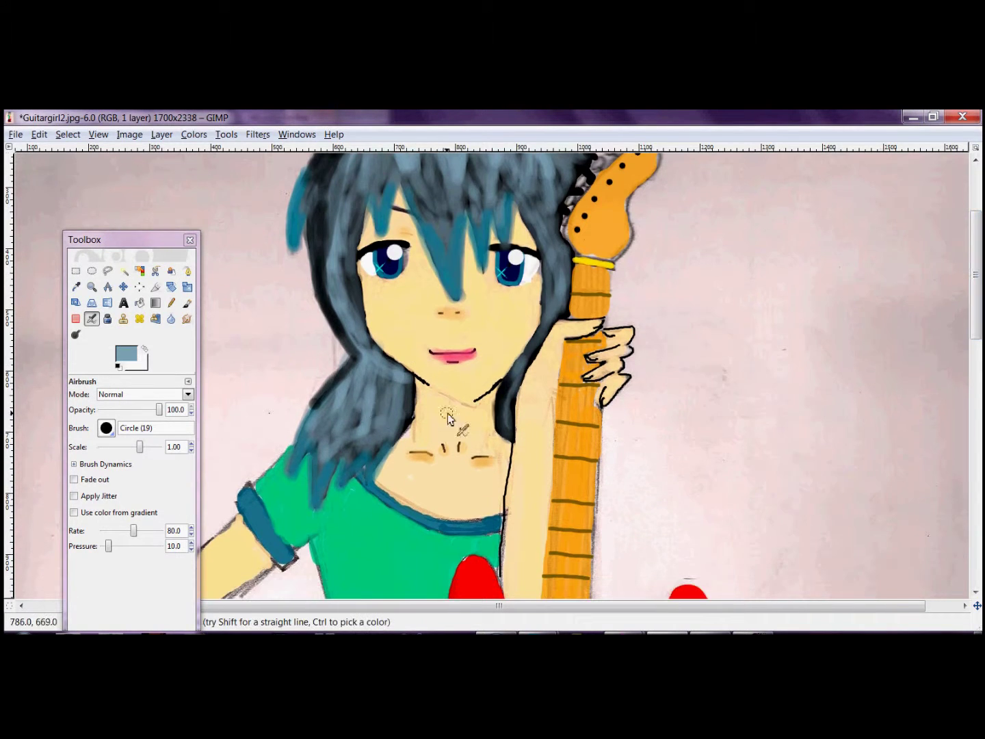
click(92, 287)
click(81, 431)
click(259, 397)
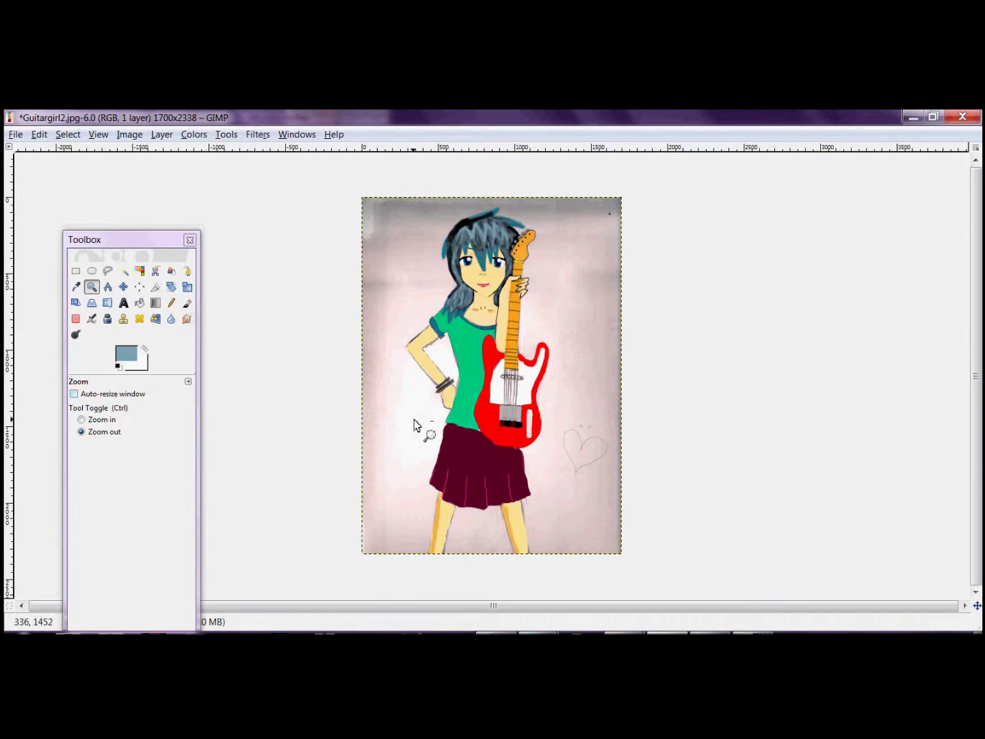
Zoom in on the figure, set cyan as the foreground, and return to the Airbrush.
click(81, 419)
click(446, 441)
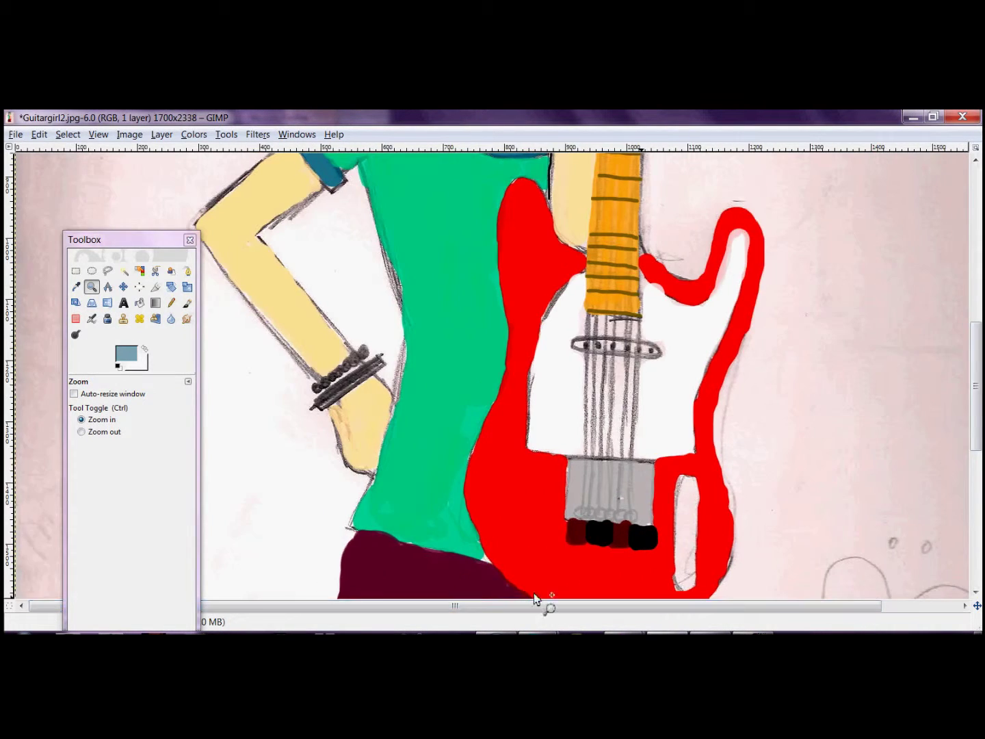
click(126, 353)
click(275, 370)
key(a)
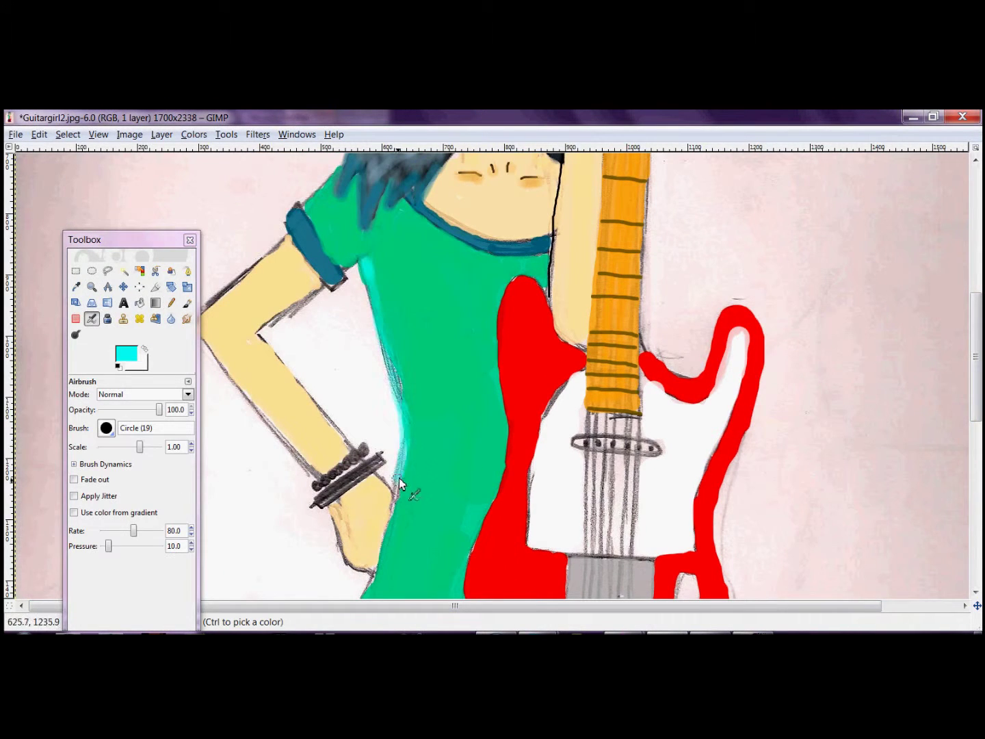
scroll(391, 372, up, 2)
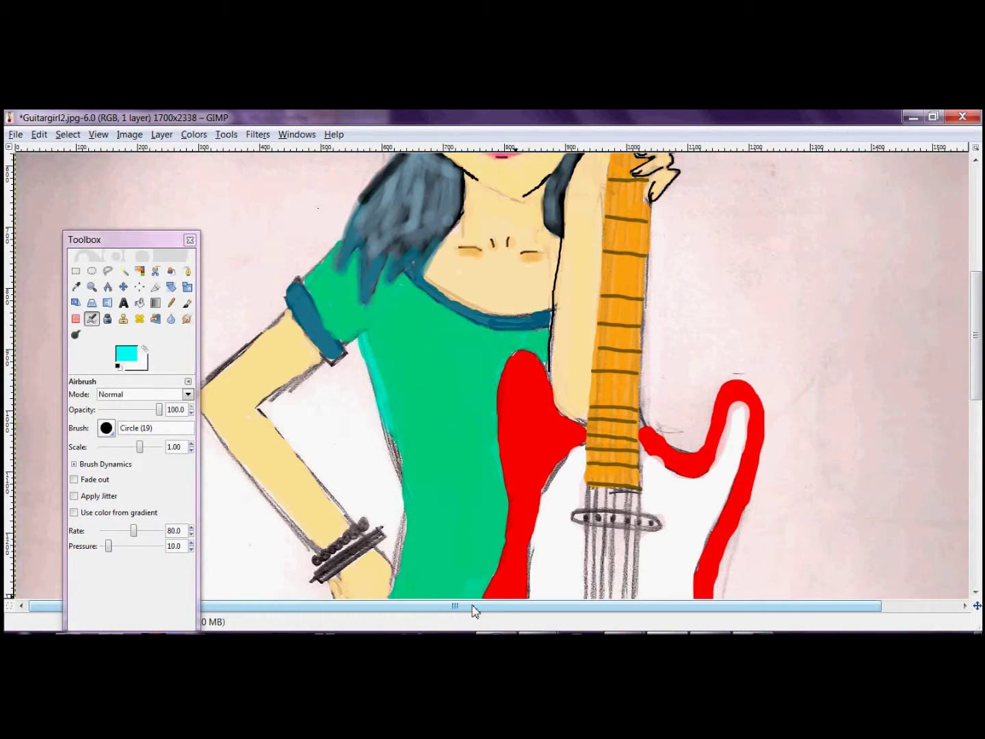
scroll(318, 355, up, 2)
scroll(459, 376, up, 2)
scroll(459, 376, down, 7)
scroll(460, 377, down, 8)
Sample the skirt's pink, trim its left edge, hem and right fold, then zoom out to fit.
ctrl+click(361, 395)
drag(360, 396, 301, 460)
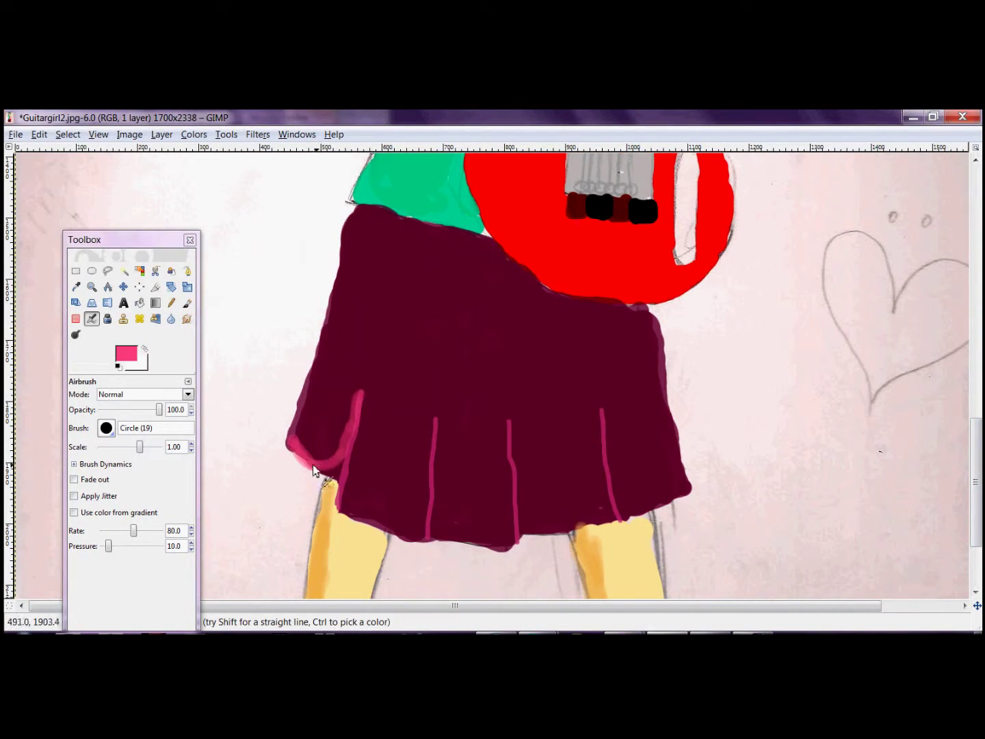
mouse_move(342, 509)
mouse_down()
mouse_move(438, 537)
mouse_move(510, 522)
mouse_up()
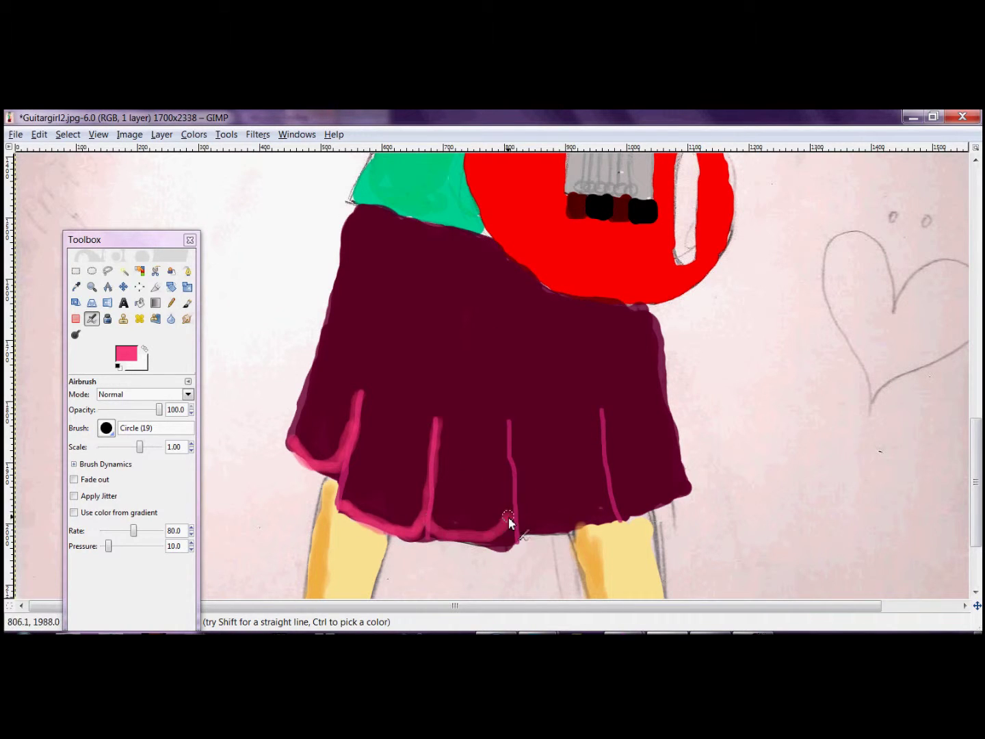
drag(604, 508, 539, 536)
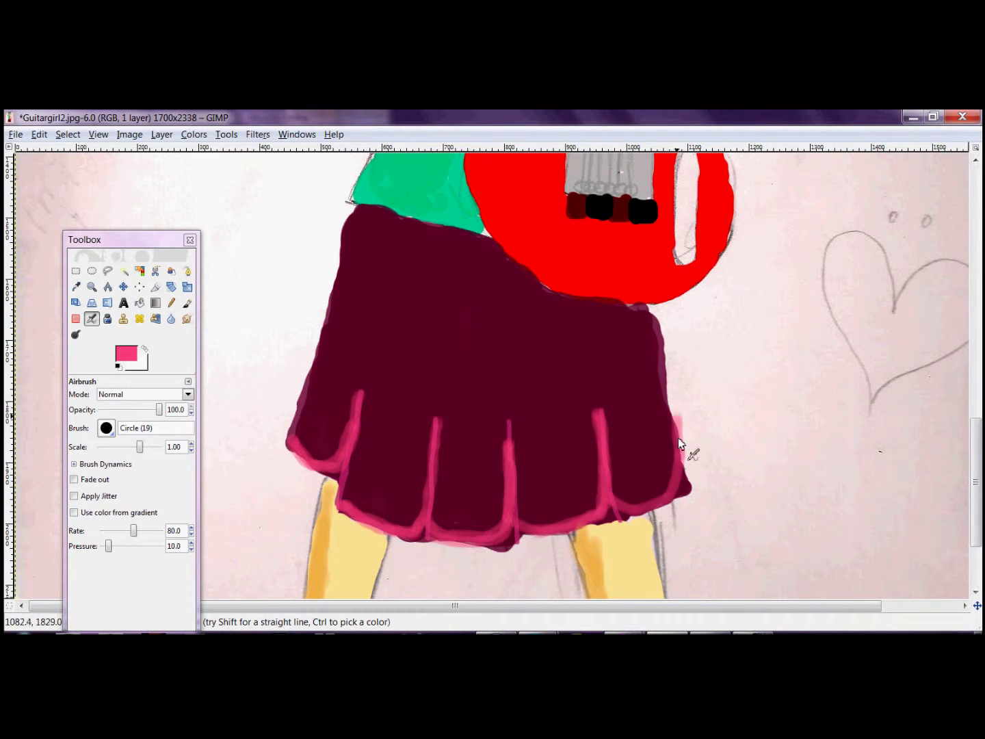
scroll(496, 478, down, 2)
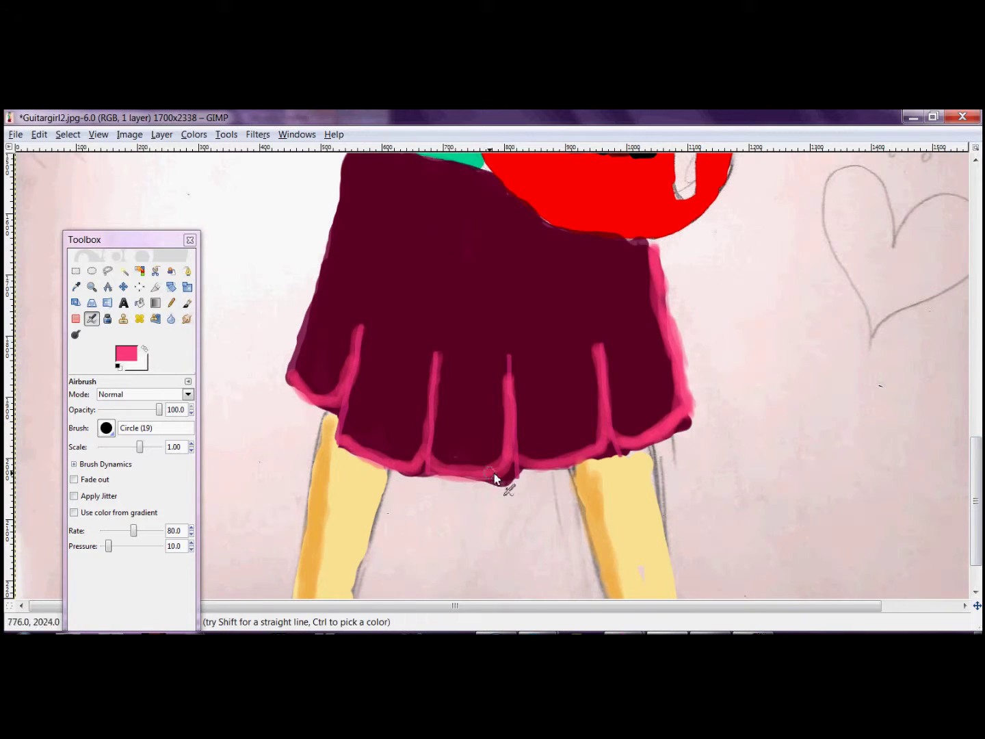
scroll(335, 323, up, 3)
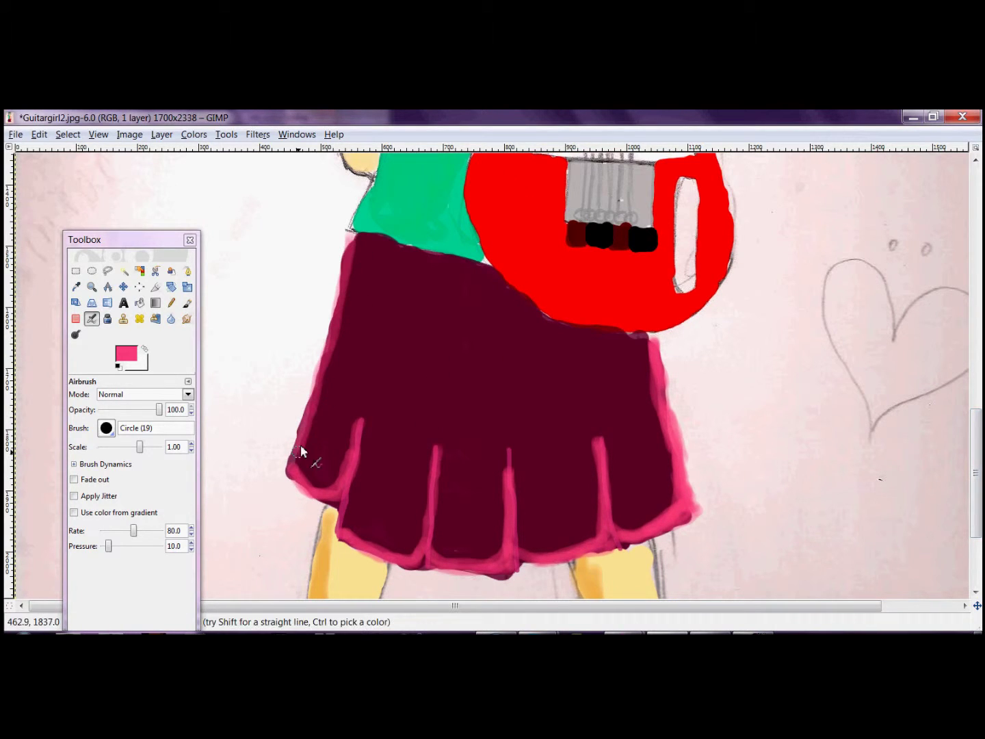
click(92, 286)
click(81, 432)
key(shift+ctrl+j)
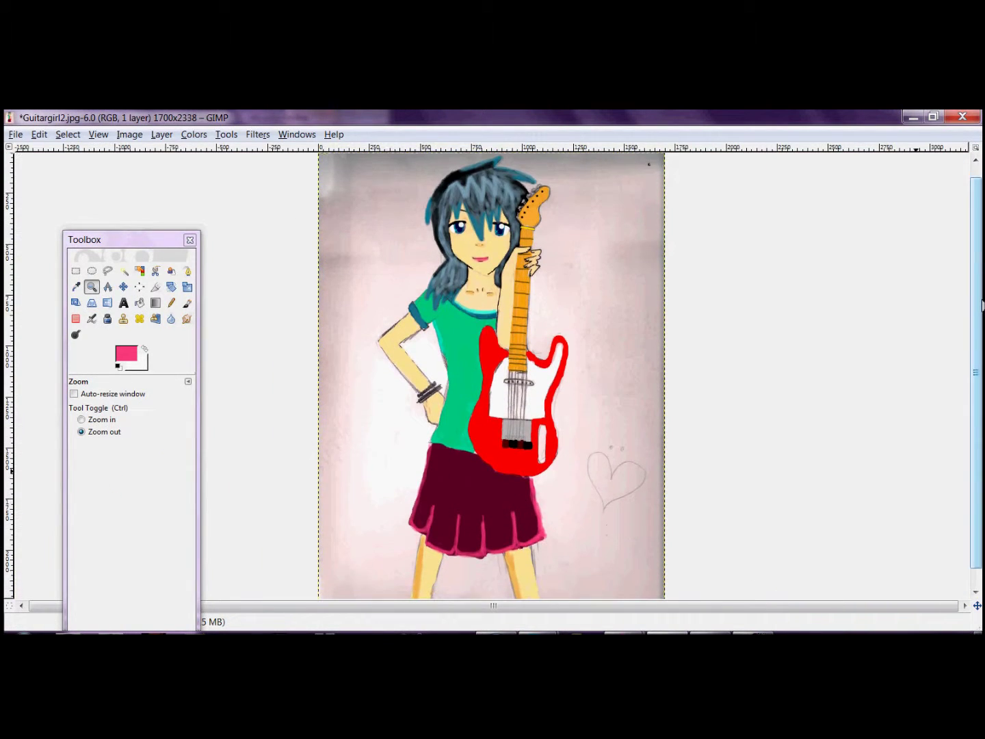
Zoom in on the face and sample the pinkish-grey background colour, with the Airbrush ready.
click(81, 421)
click(386, 243)
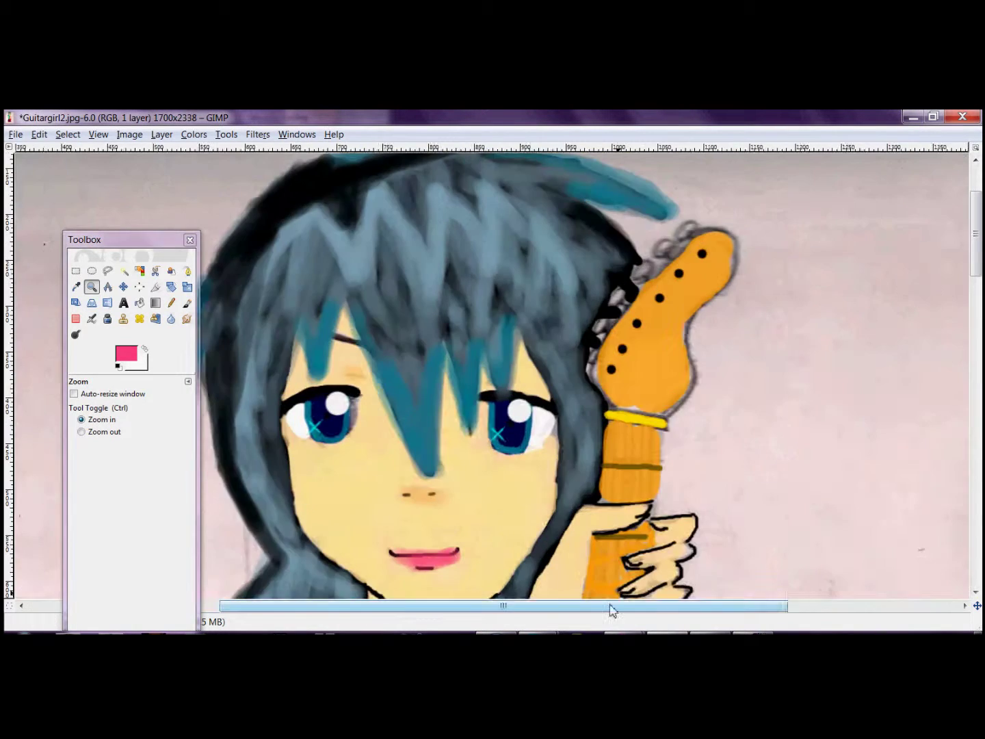
drag(611, 607, 488, 604)
key(p)
ctrl+click(417, 324)
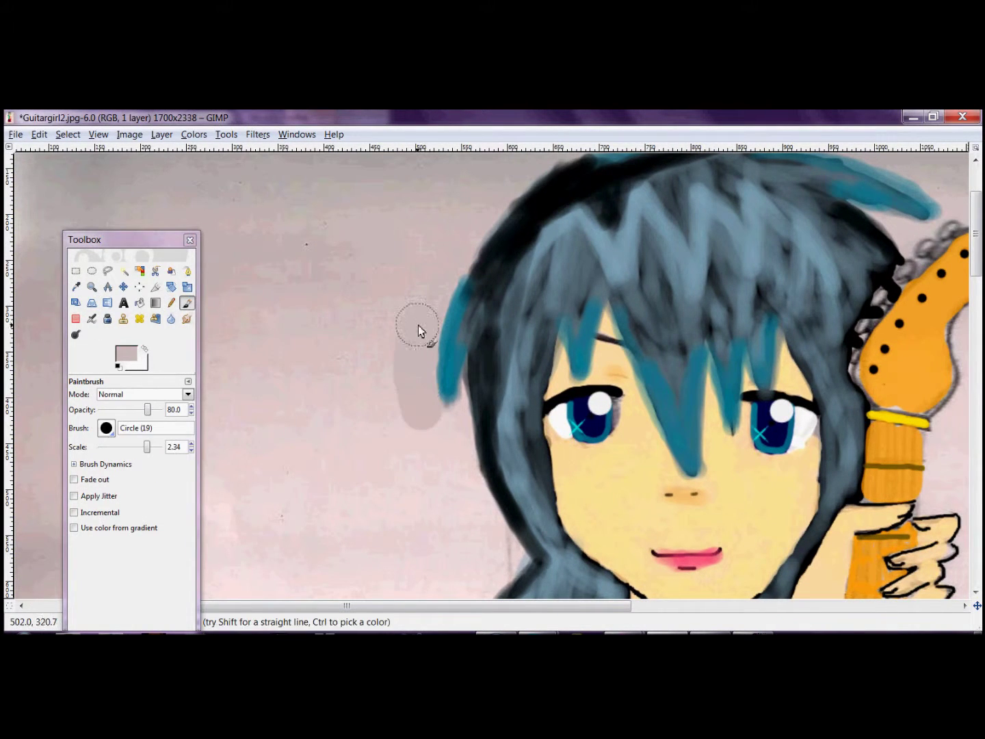
key(a)
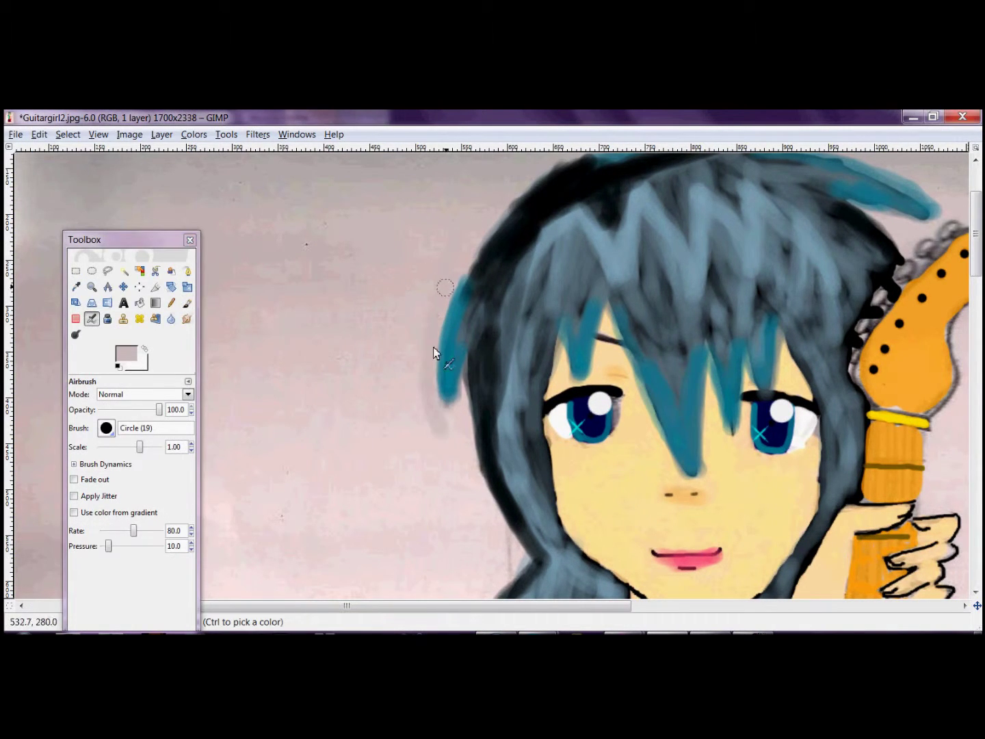
scroll(459, 272, up, 3)
scroll(607, 259, down, 5)
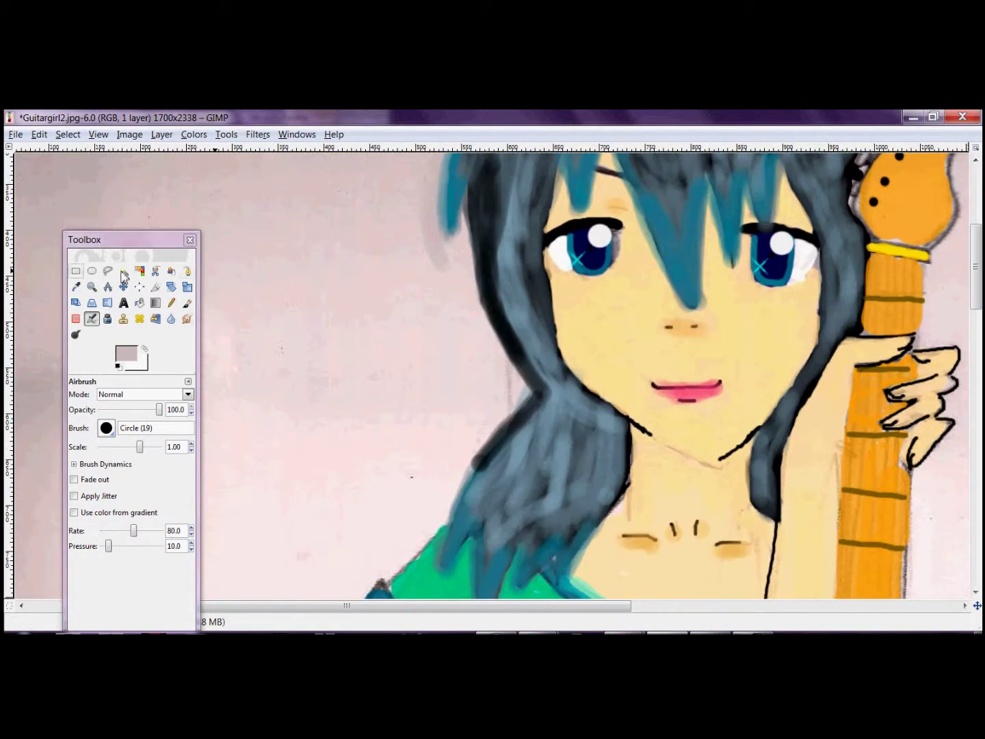
Zoom out to check the whole figure, then zoom back in on the face.
click(92, 286)
click(82, 432)
click(398, 308)
scroll(980, 293, down, 5)
scroll(385, 286, up, 5)
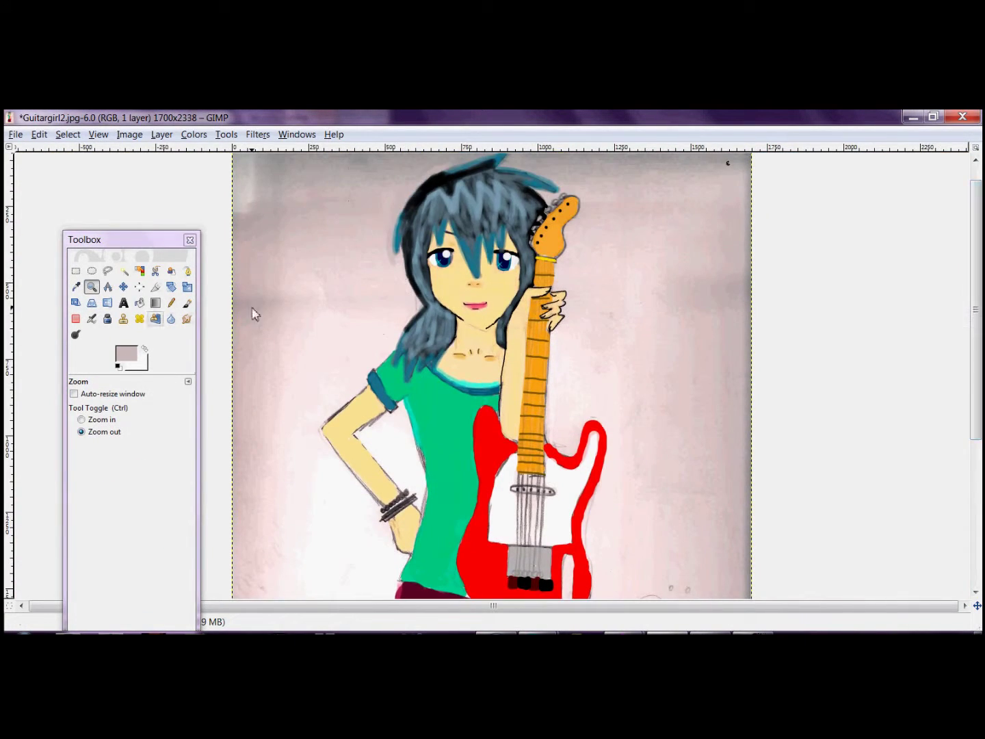
click(81, 419)
click(522, 317)
drag(579, 607, 516, 607)
click(92, 318)
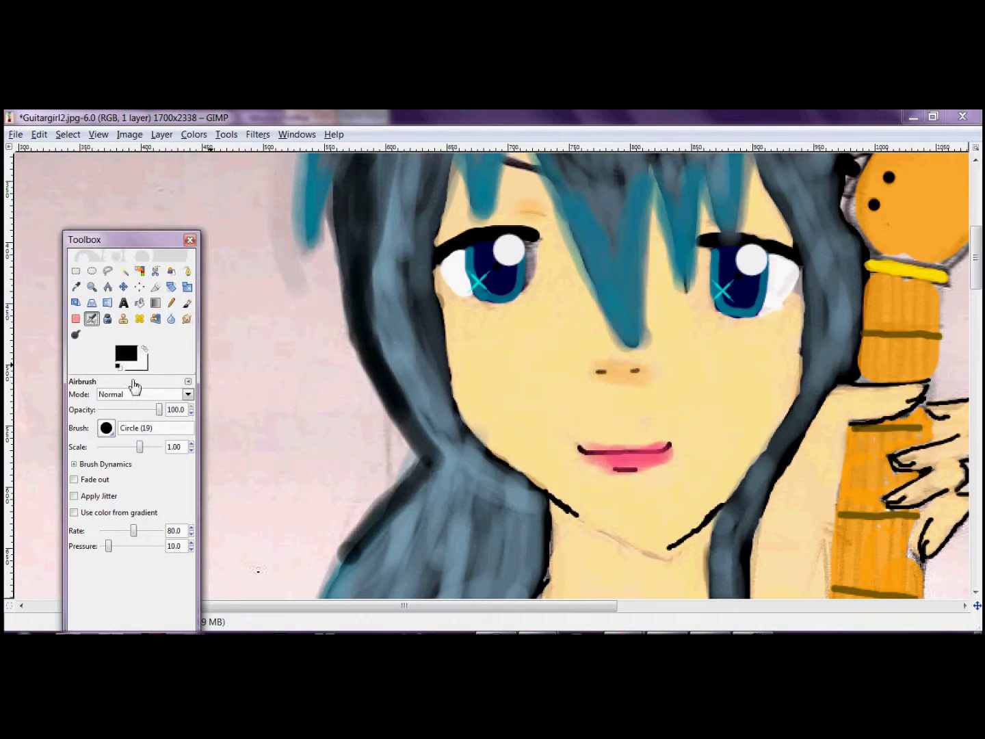
Airbrush dark strokes across the top, right side and lower-left hair locks, then zoom out.
drag(411, 444, 402, 286)
scroll(401, 307, up, 5)
mouse_move(397, 374)
mouse_down()
mouse_move(569, 251)
mouse_move(685, 239)
mouse_up()
scroll(977, 254, up, 1)
drag(747, 212, 805, 411)
scroll(806, 411, down, 5)
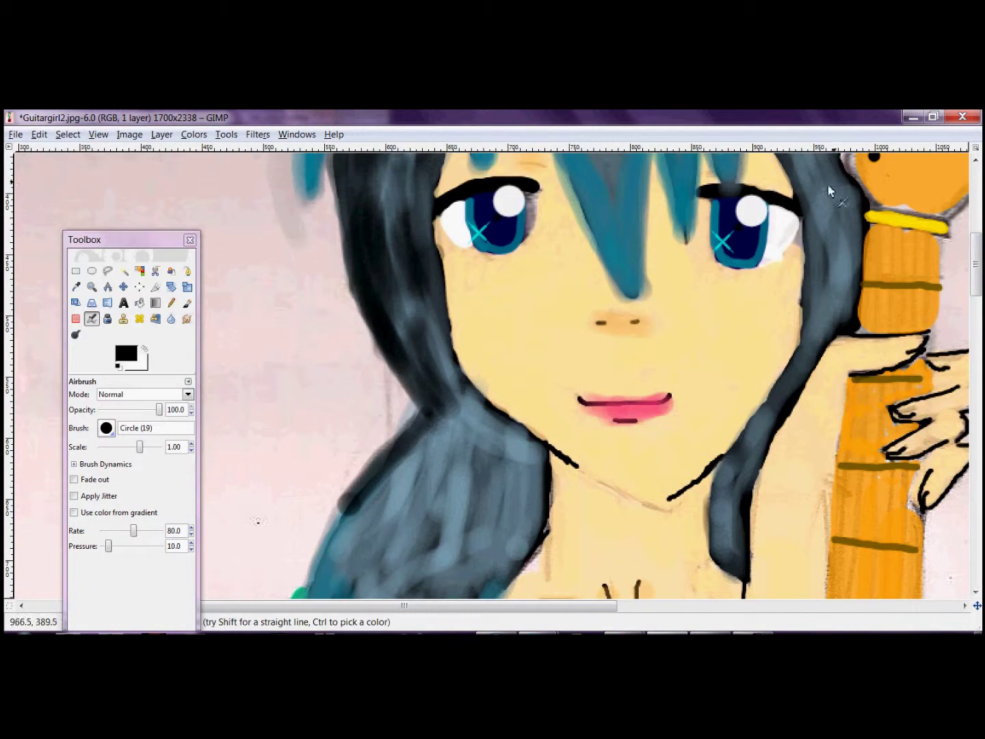
scroll(786, 248, up, 3)
scroll(478, 341, down, 5)
drag(479, 369, 453, 227)
drag(424, 424, 526, 291)
drag(411, 307, 479, 247)
scroll(341, 411, up, 3)
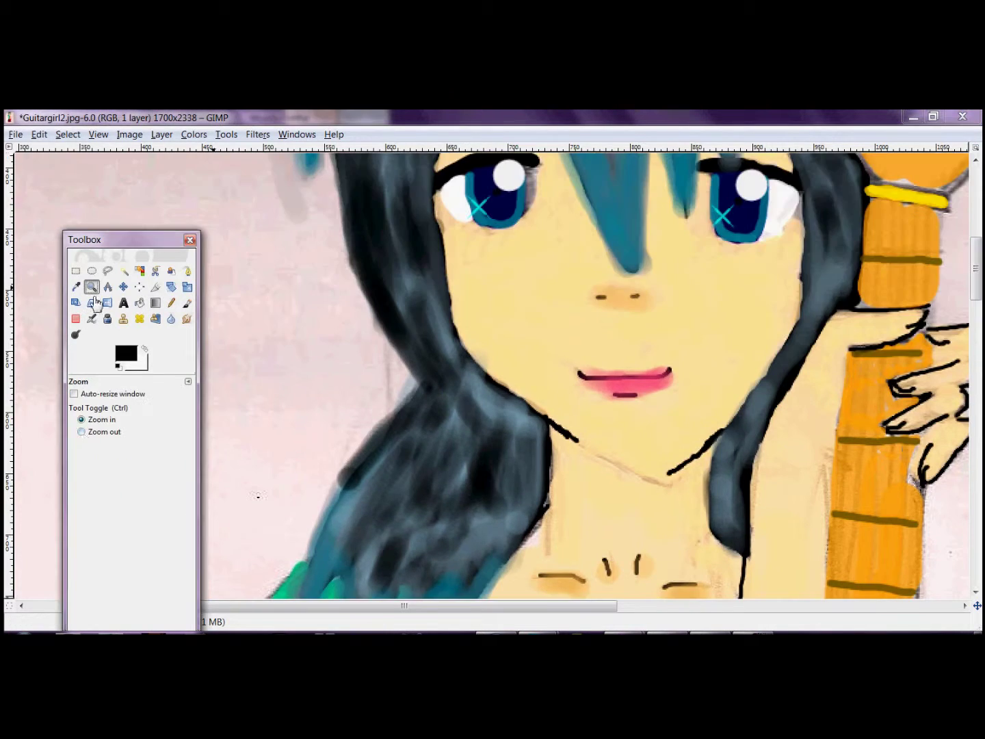
click(91, 286)
click(654, 324)
click(92, 317)
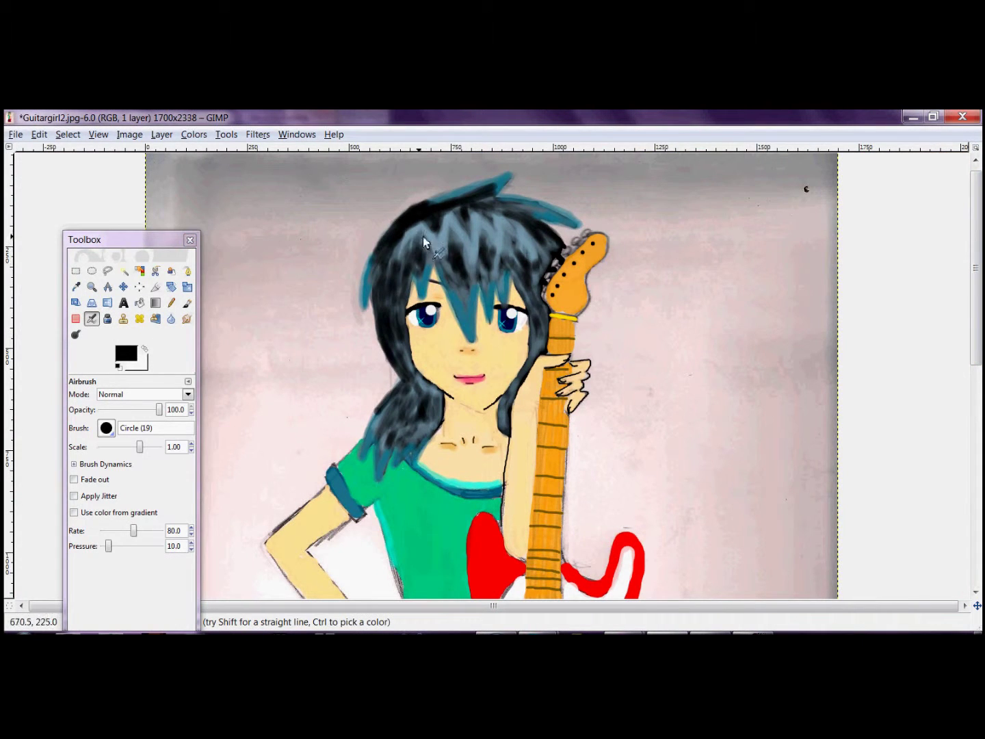
Set the foreground to teal 087a93 and add a faint stroke across the top of the hair.
click(127, 353)
click(216, 326)
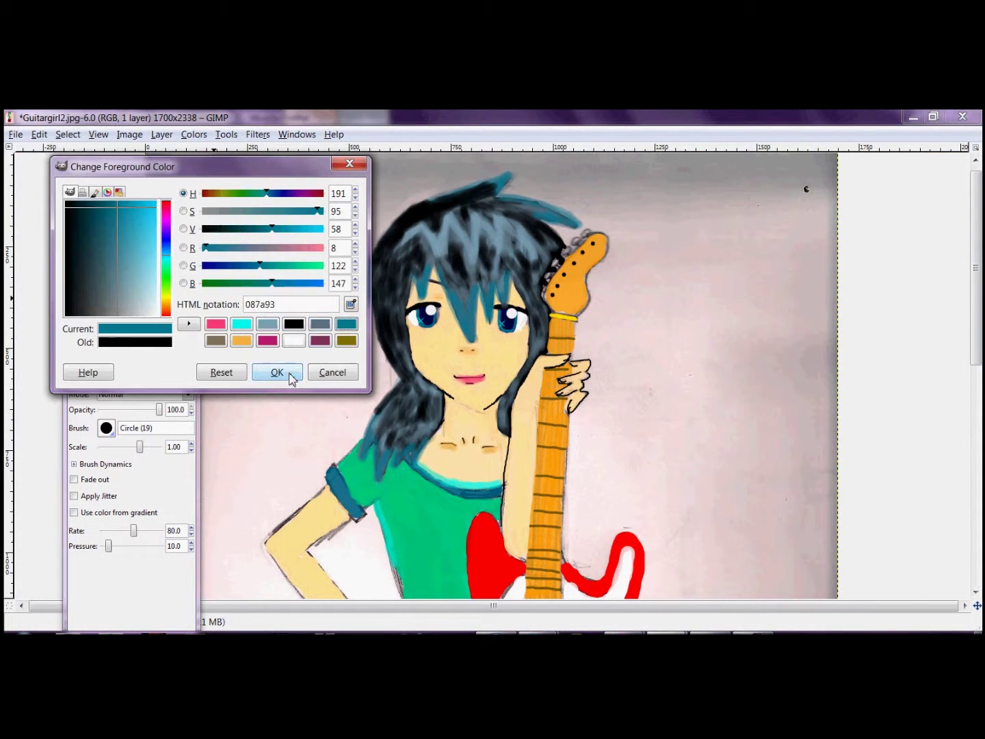
click(277, 347)
drag(445, 205, 490, 186)
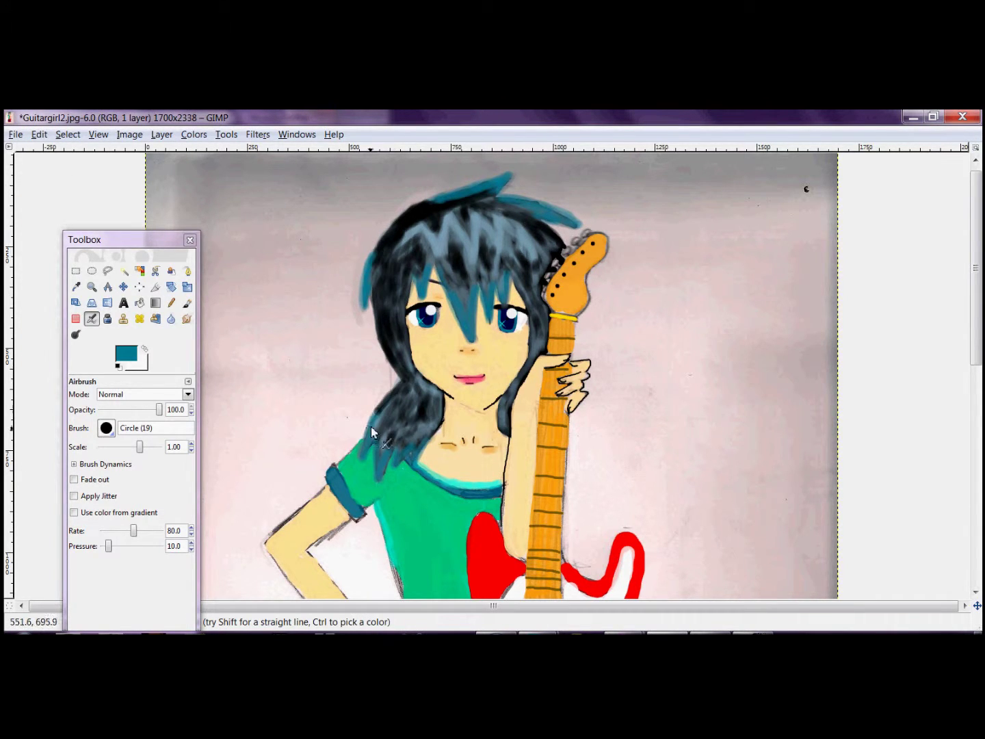
scroll(372, 432, down, 1)
Switch the foreground to black and darken the hair with a stroke.
click(126, 354)
click(318, 323)
click(274, 373)
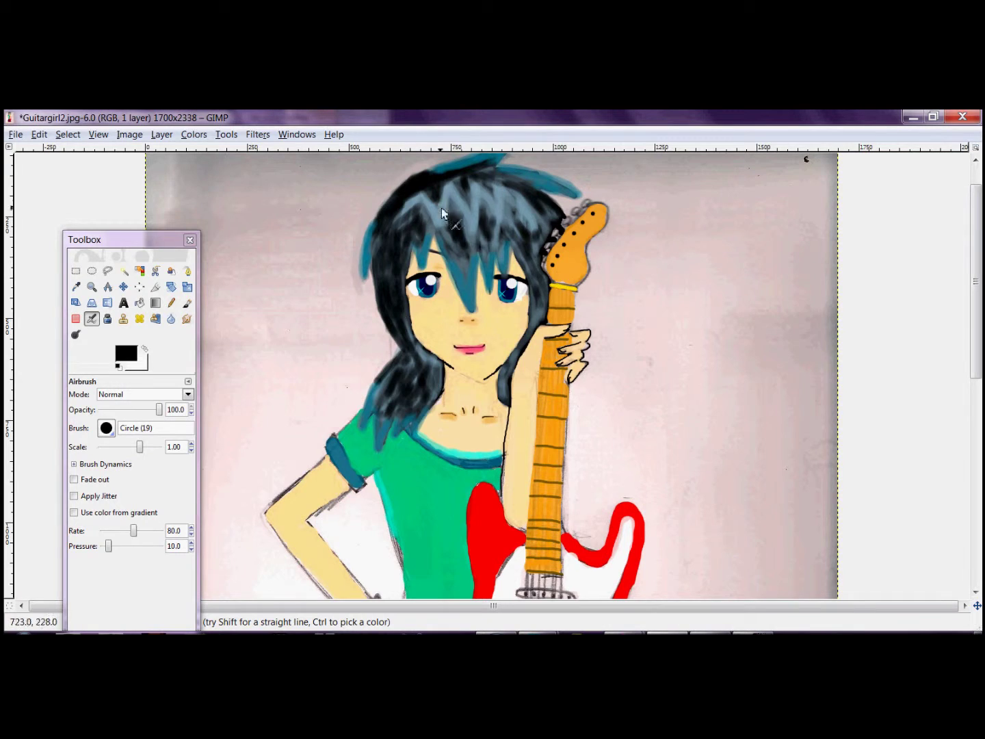
drag(546, 225, 502, 181)
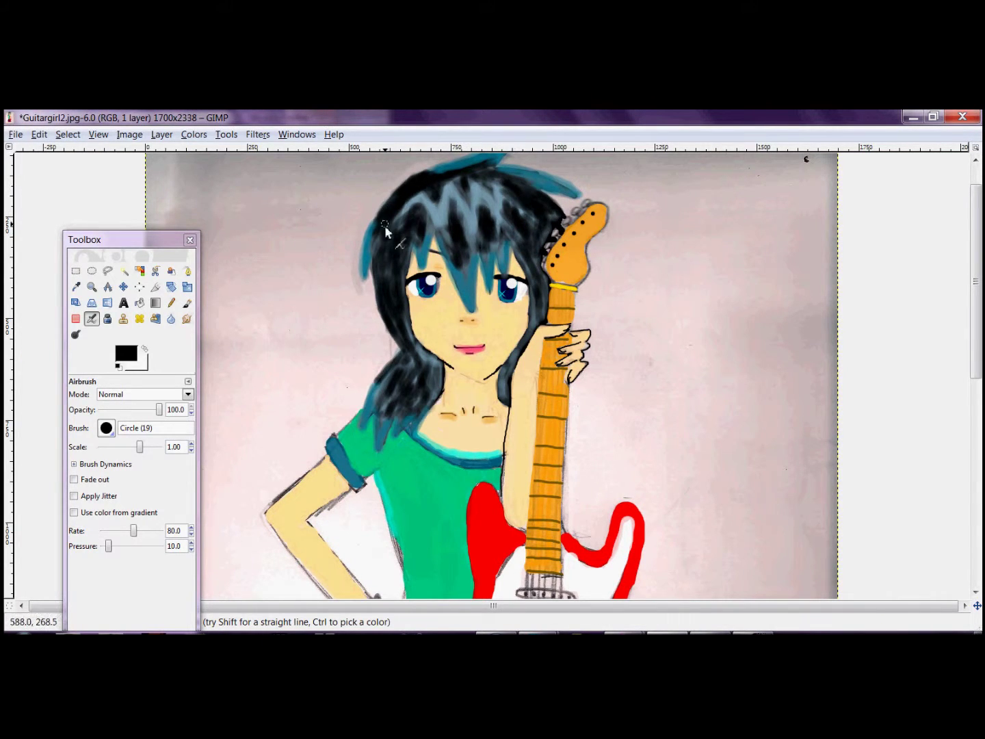
scroll(402, 381, down, 10)
Shade the outer edges of both legs in black.
click(126, 354)
click(274, 372)
drag(557, 458, 589, 597)
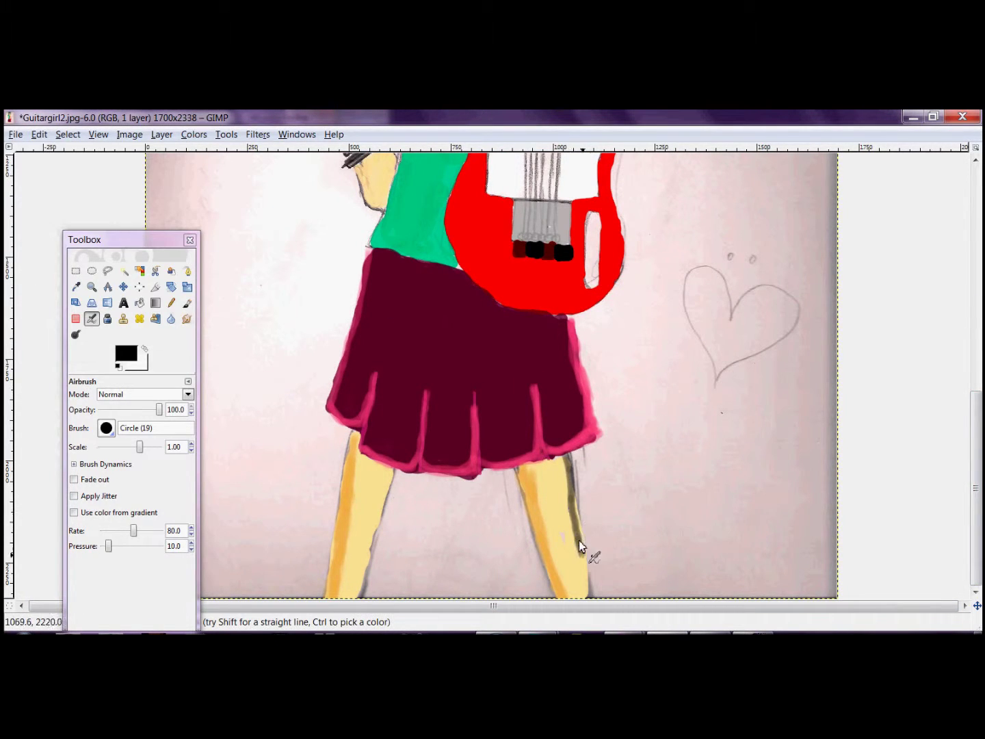
drag(397, 499, 371, 546)
mouse_move(395, 472)
mouse_down()
mouse_move(384, 528)
mouse_move(407, 488)
mouse_up()
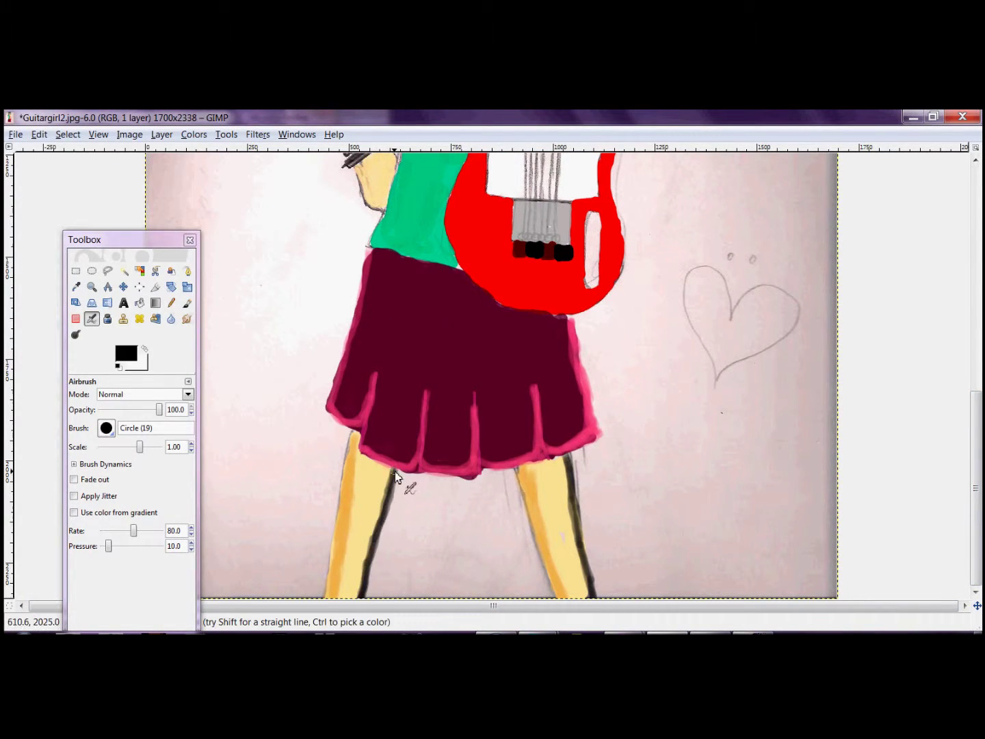
scroll(407, 489, up, 10)
Zoom out to the whole drawing and select the Paintbrush for the doodle signature.
click(91, 287)
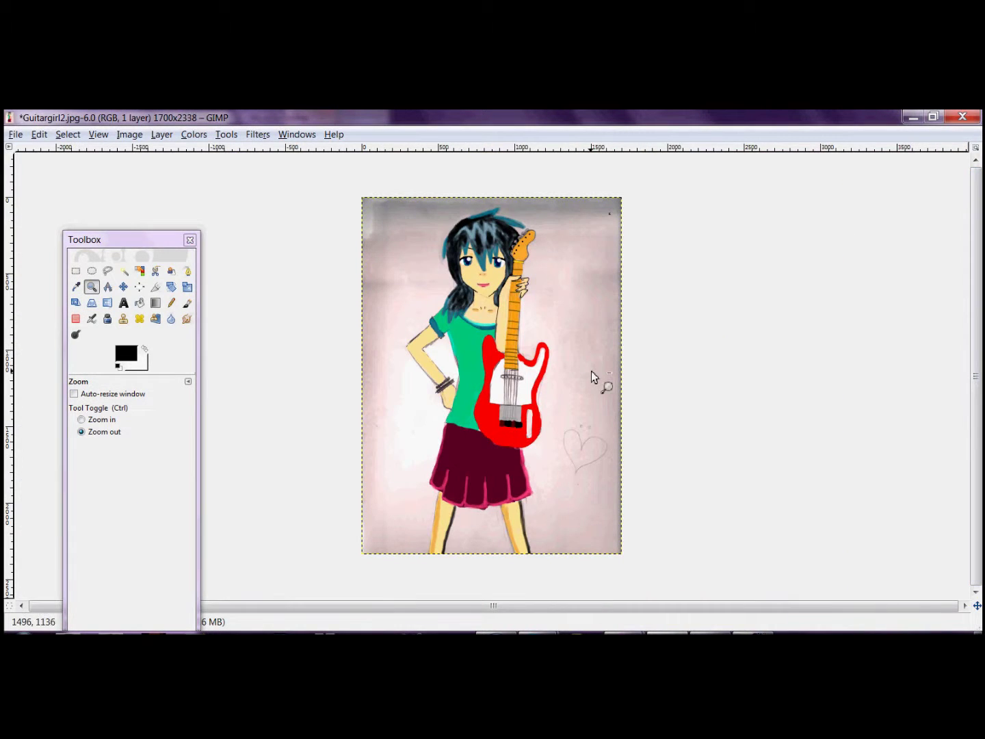
click(187, 303)
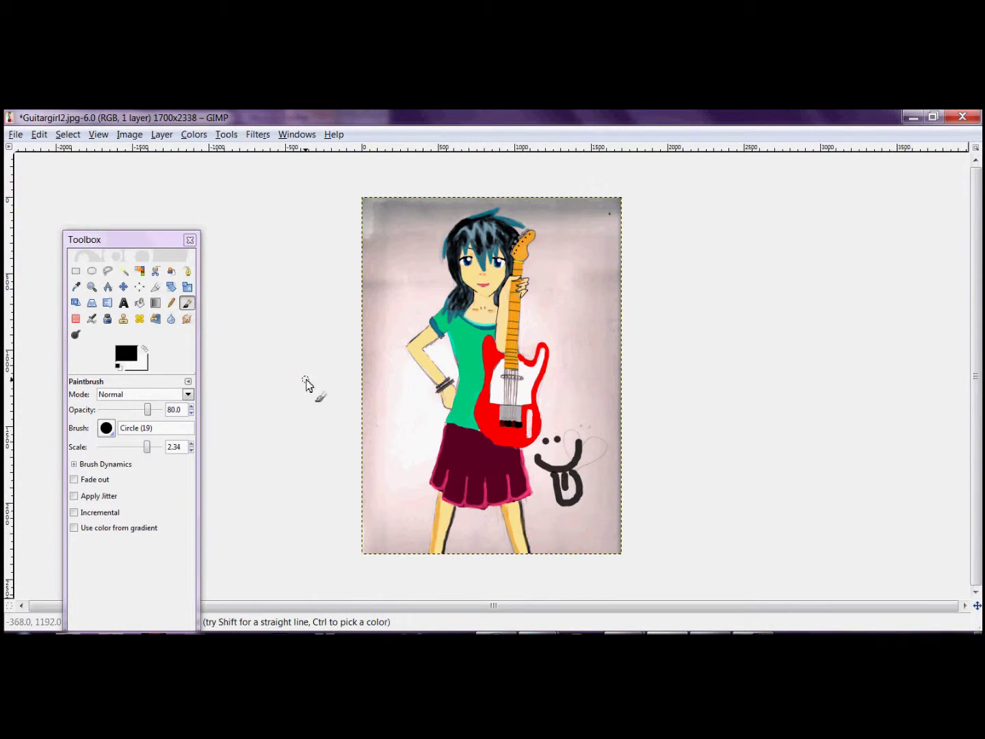